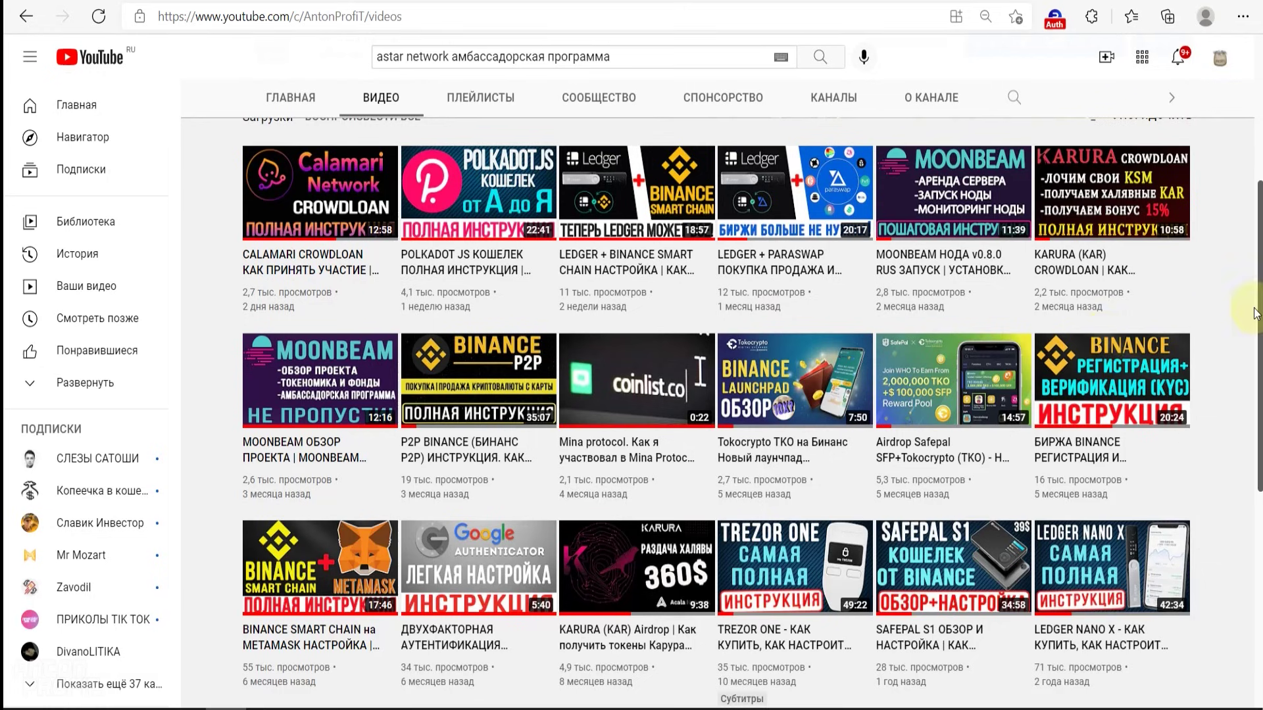
scroll(1256, 294, "down", 5)
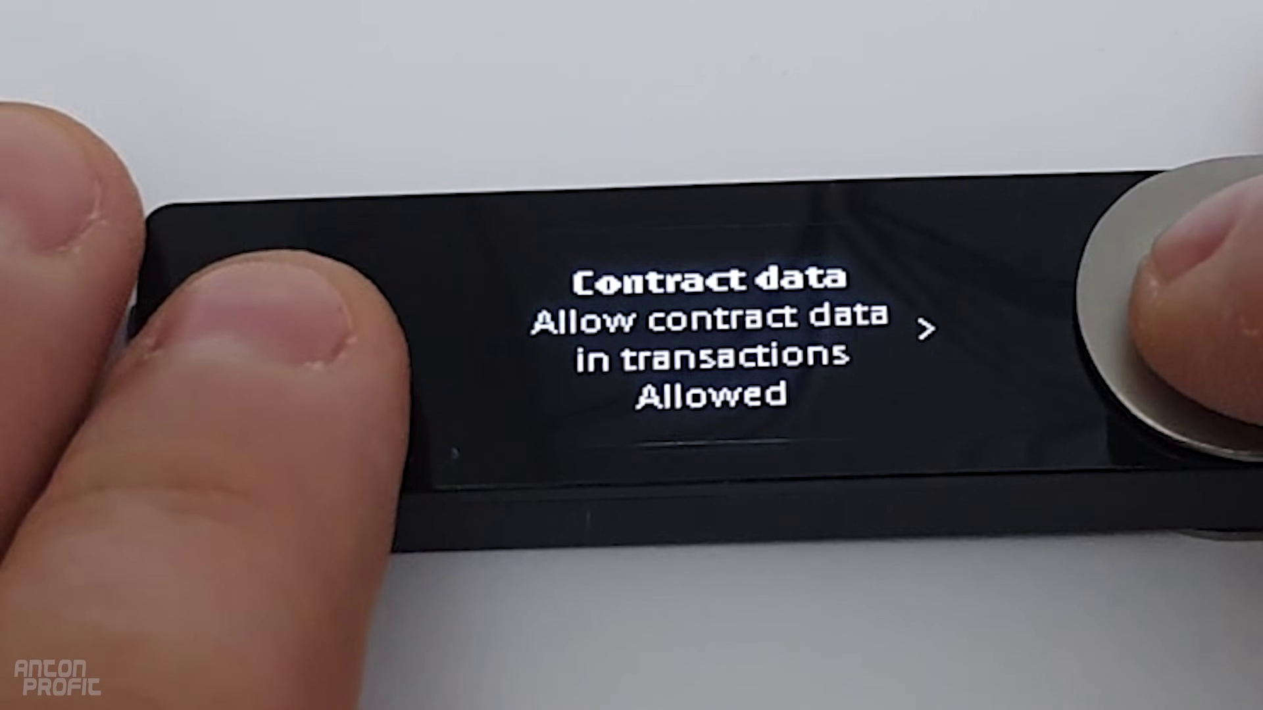
key("Right")
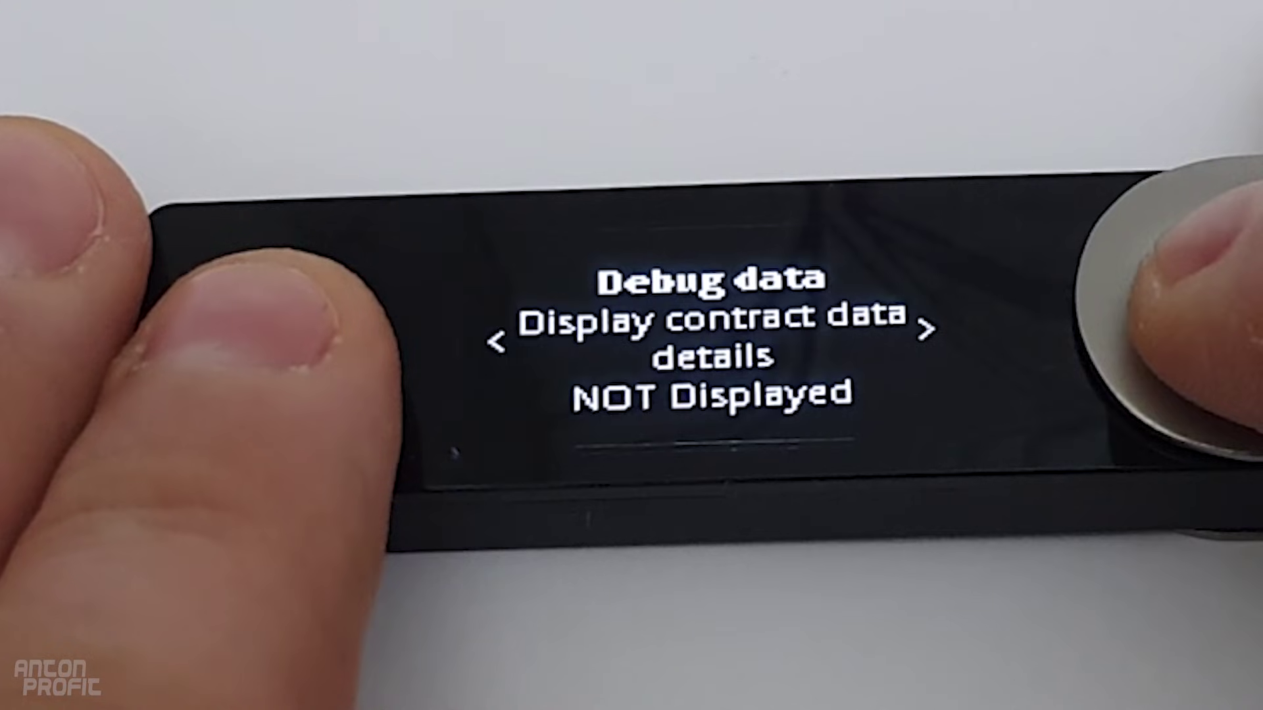
key("Left")
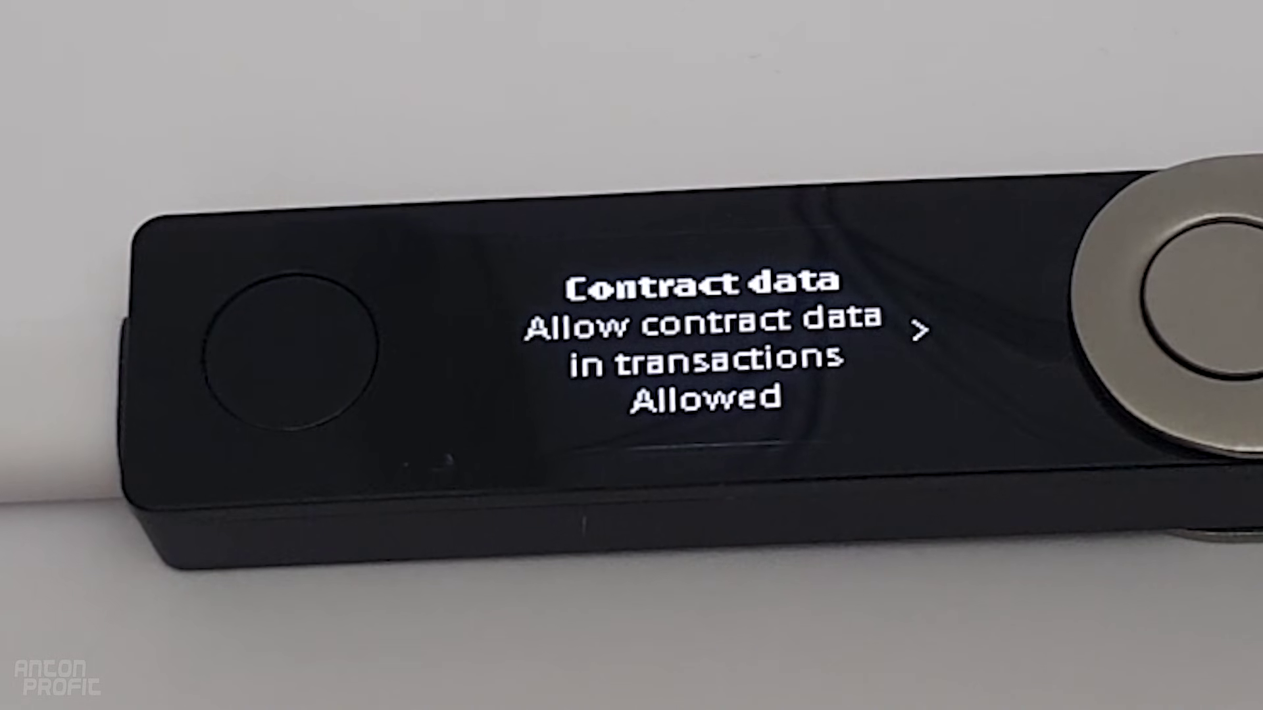
key("Right")
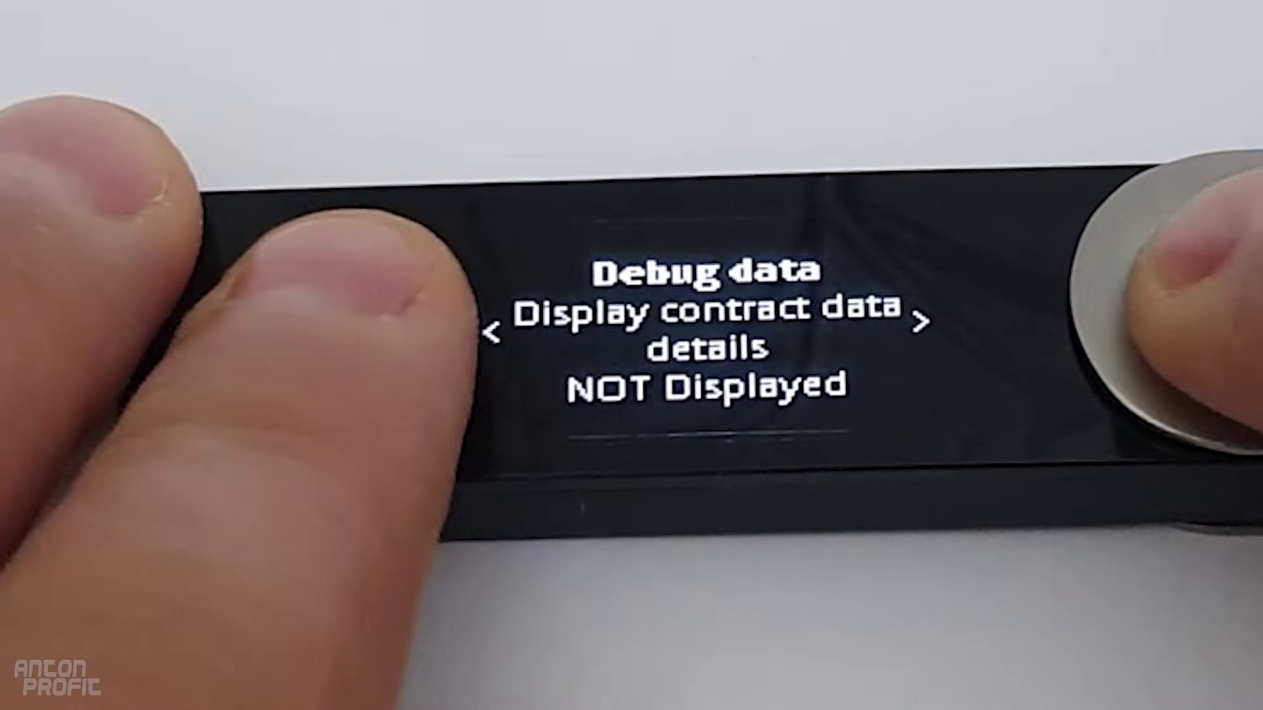
key("Right")
key("Right")
key("Left")
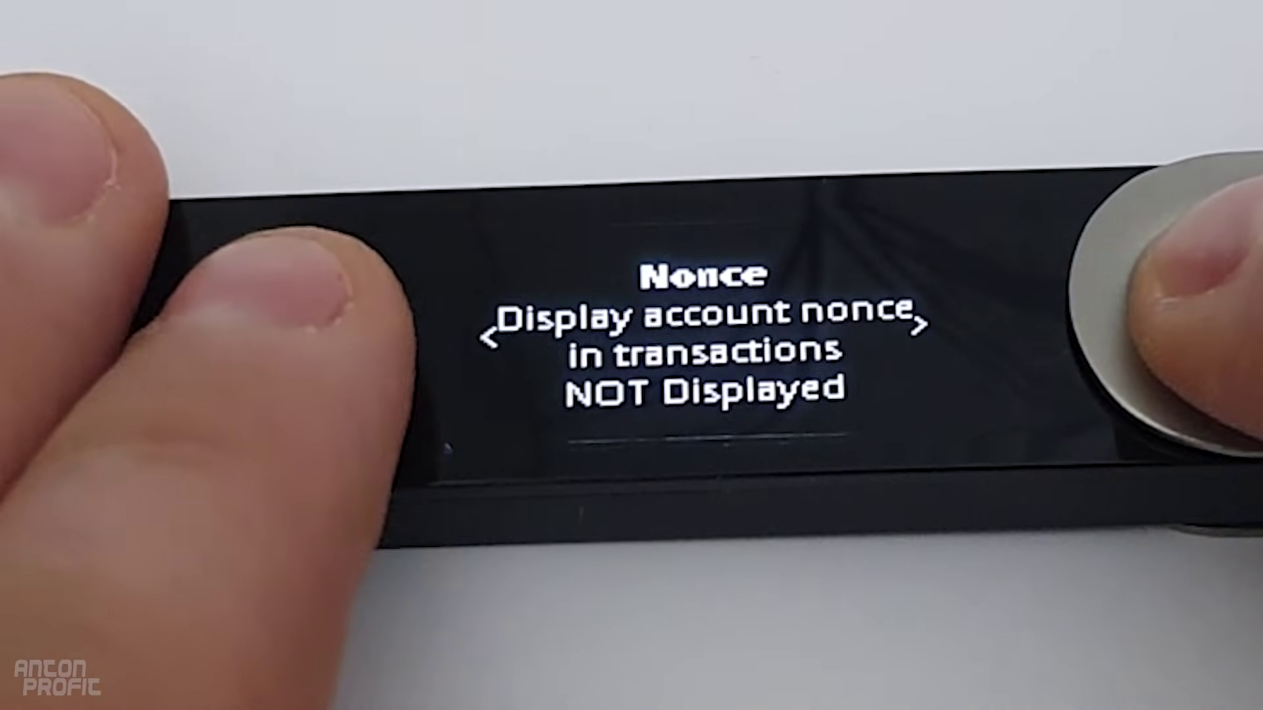
key("Right")
key("Left+Right")
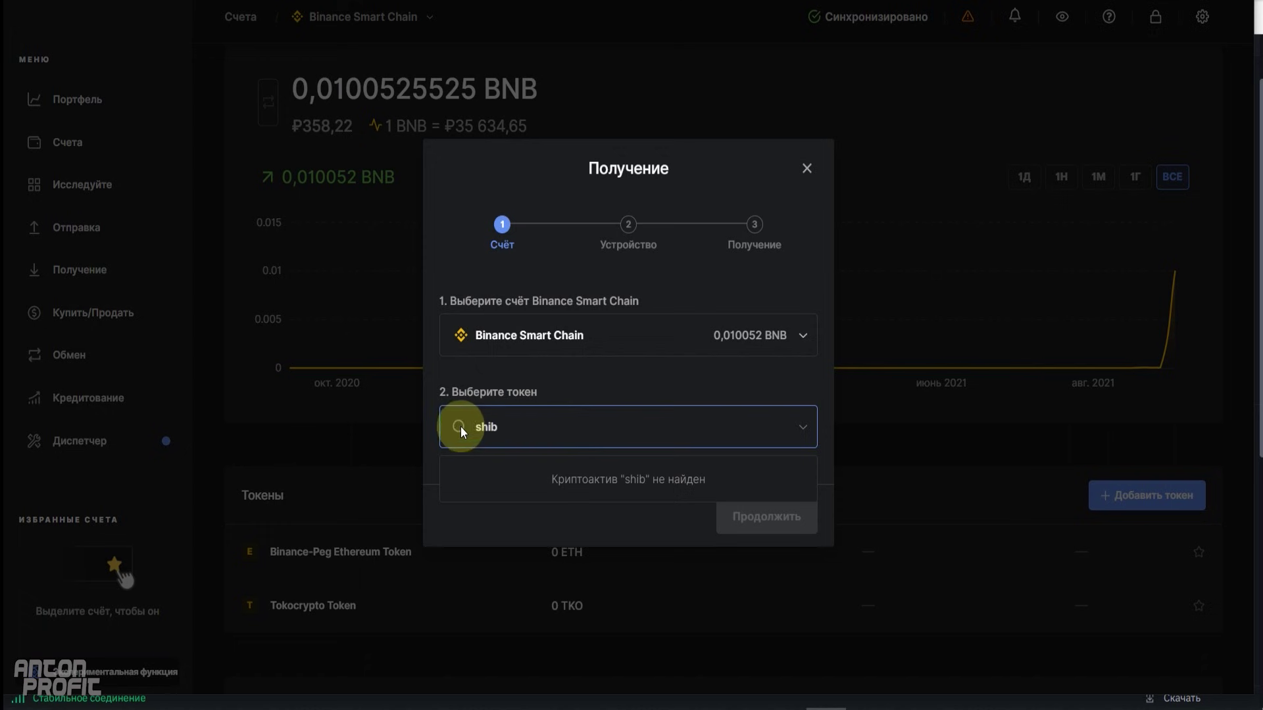
Step: Close the receive dialog for the Binance Smart Chain account without choosing a token
left_click(654, 457)
left_click(805, 169)
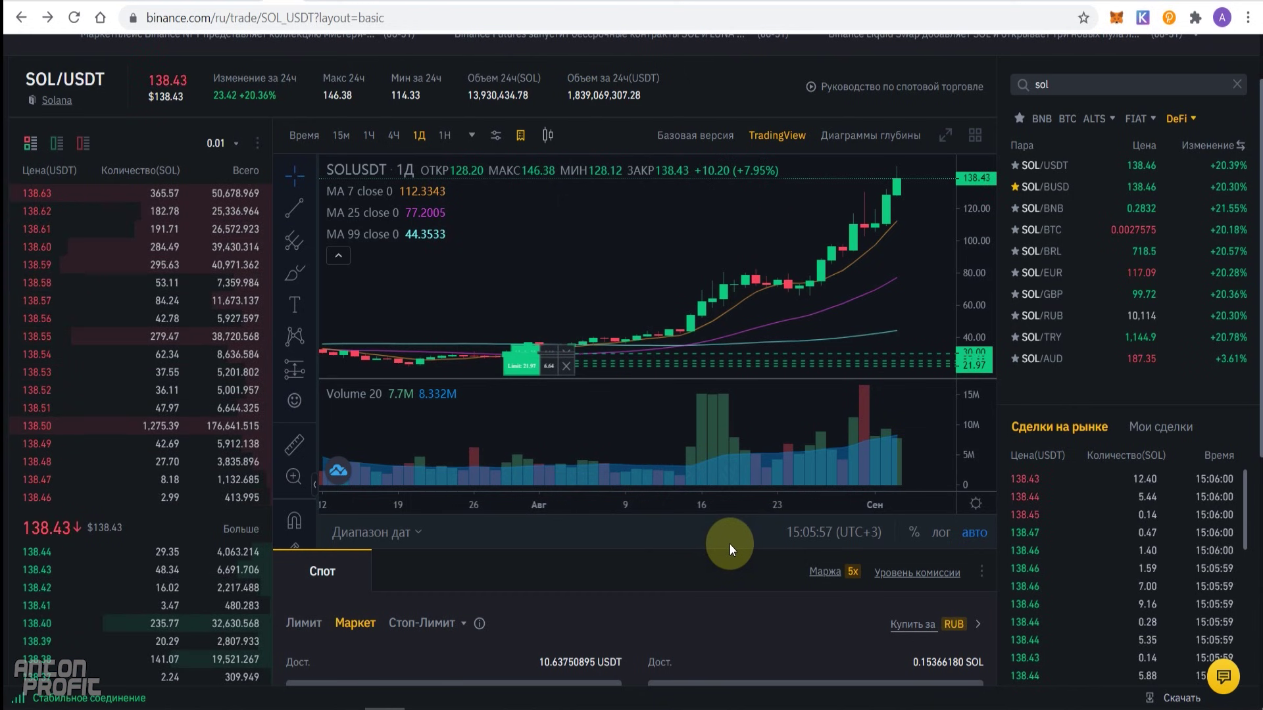
Step: Search the trading pairs for "shib" and open the SHIB/USDT pair
scroll(729, 543, "up", 1)
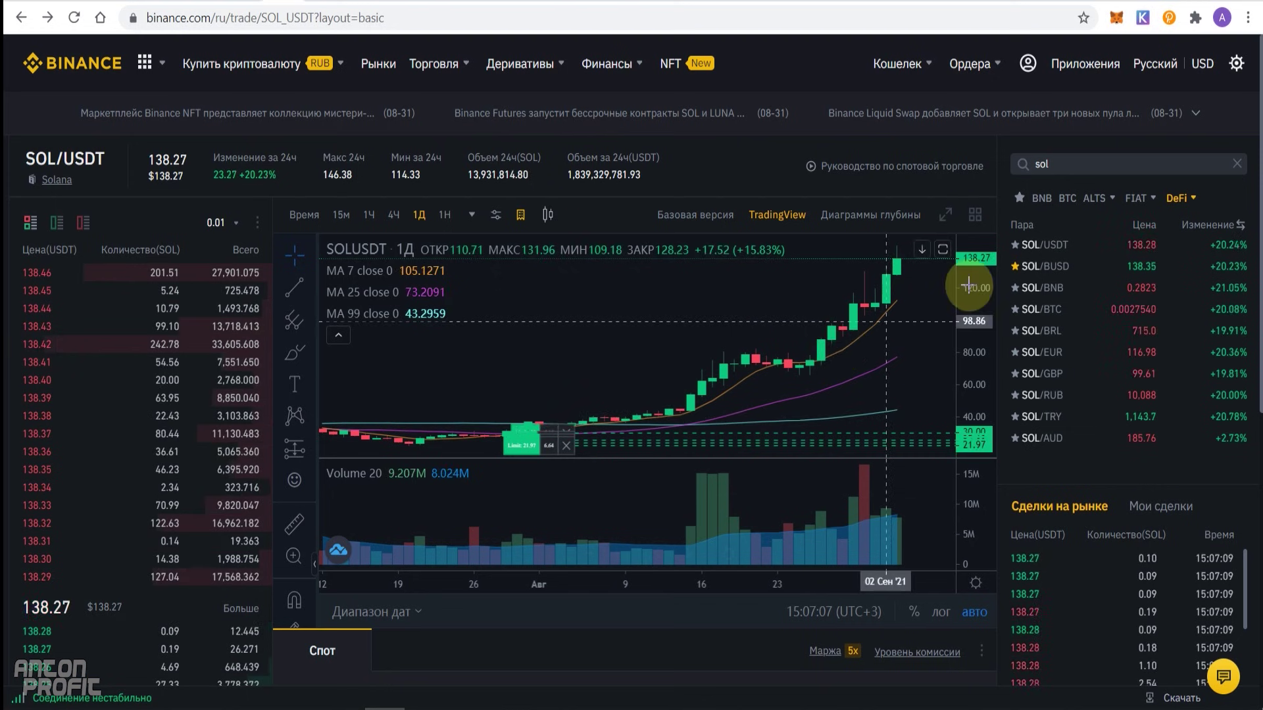
double_click(1072, 165)
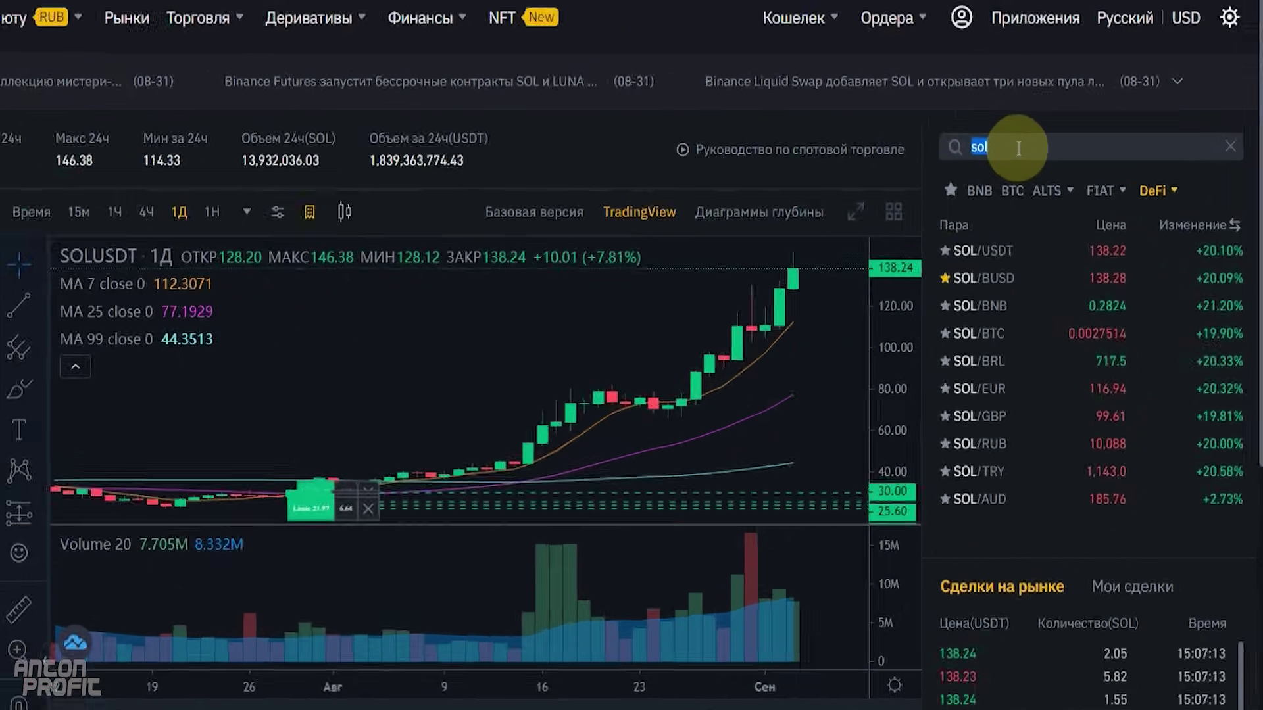
type("shib")
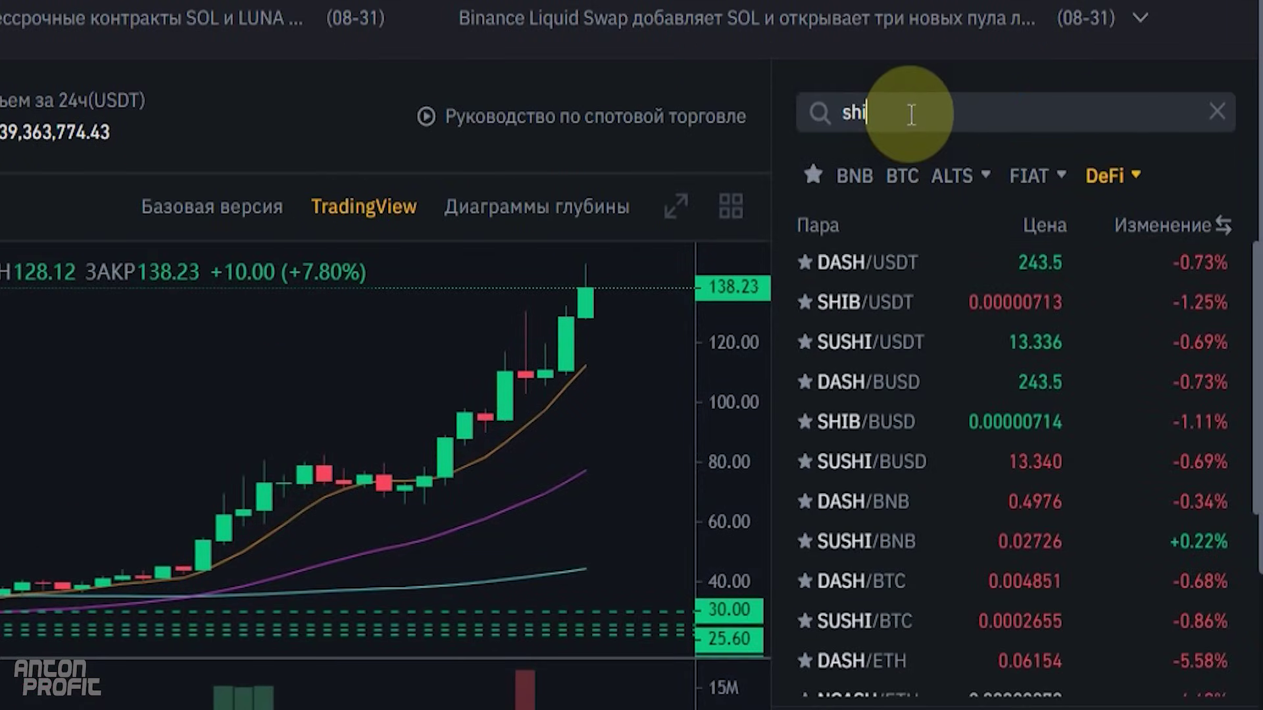
left_click(1057, 253)
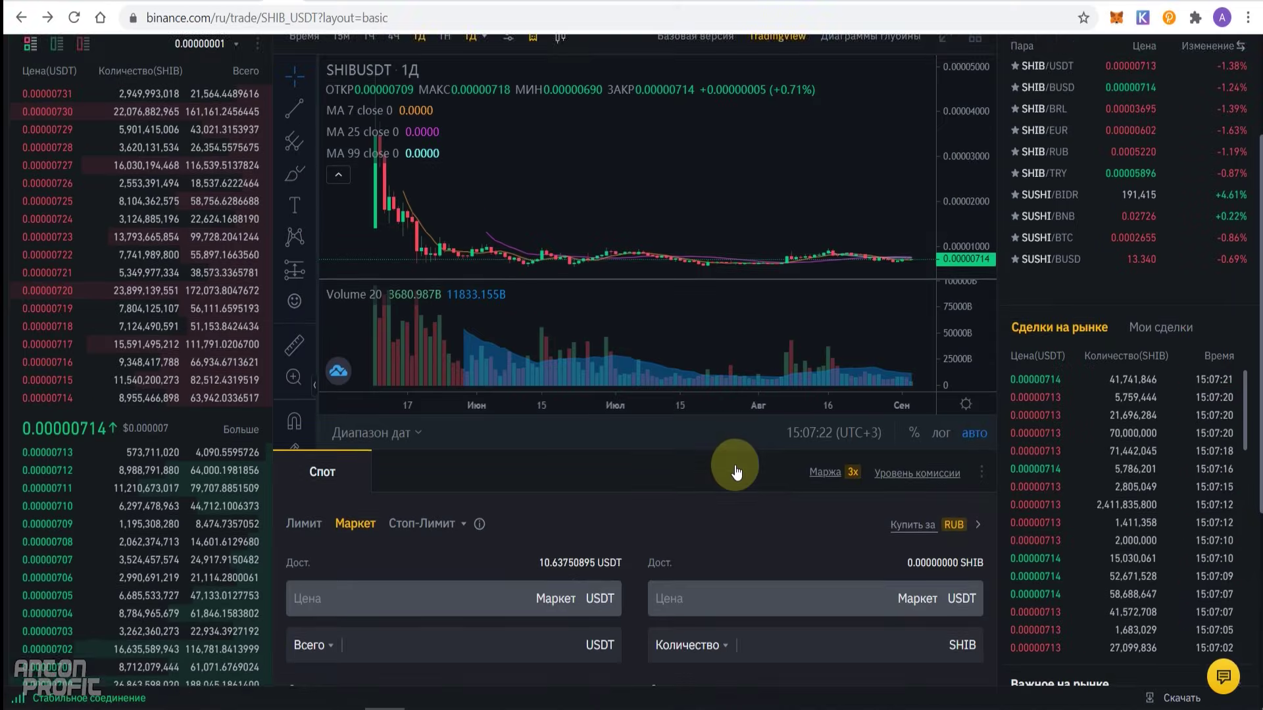
Step: Buy SHIB with a market order using 100% of the available USDT balance
scroll(730, 463, "down", 4)
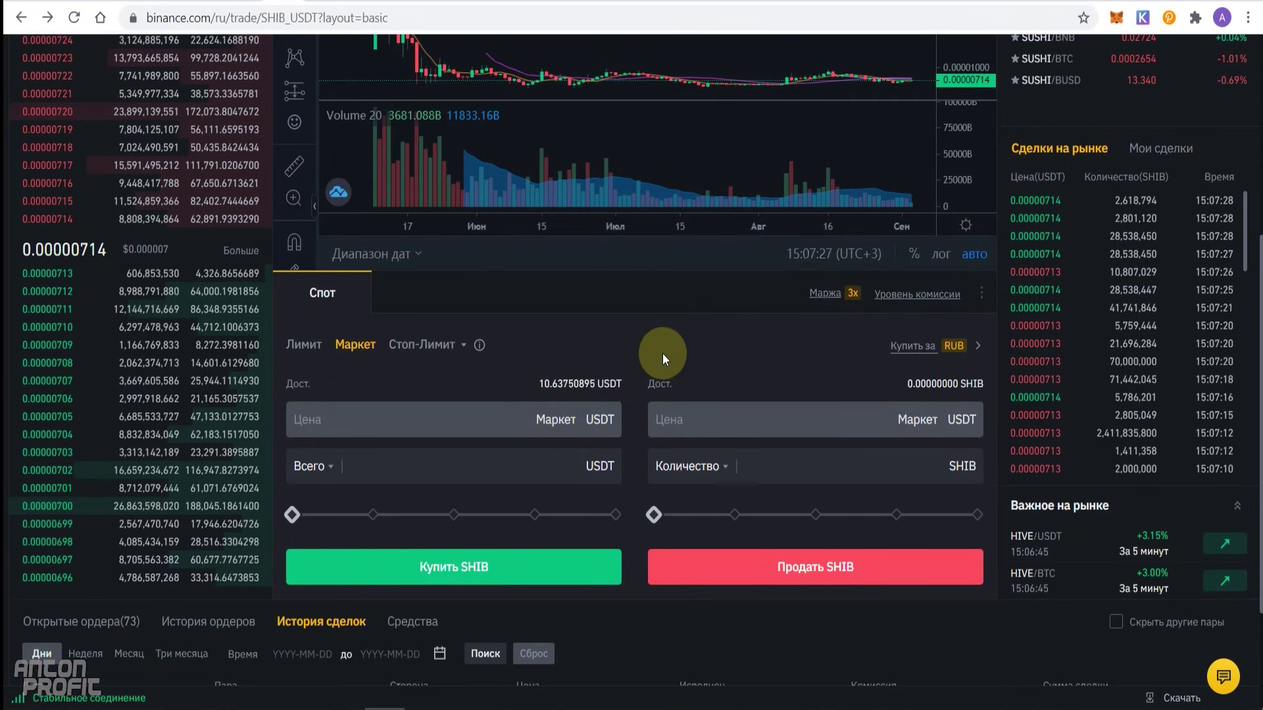
left_click(303, 344)
left_click(355, 333)
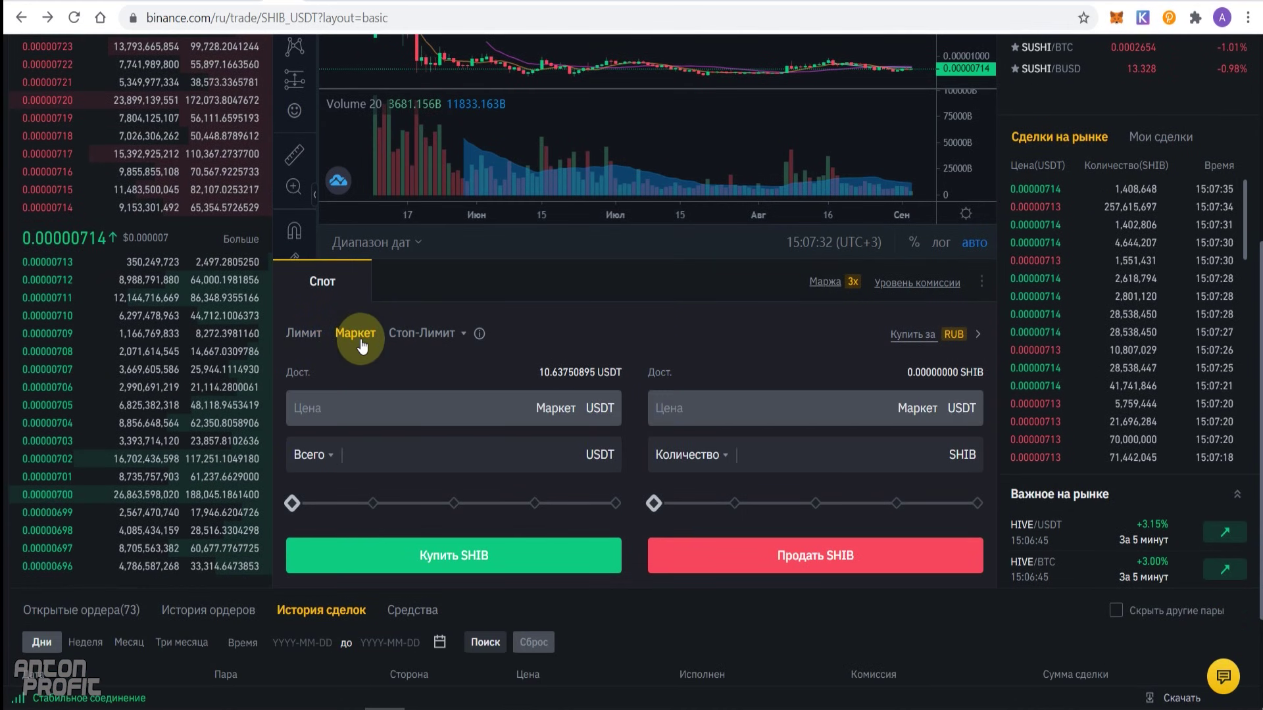
left_click_drag(293, 503, 637, 509)
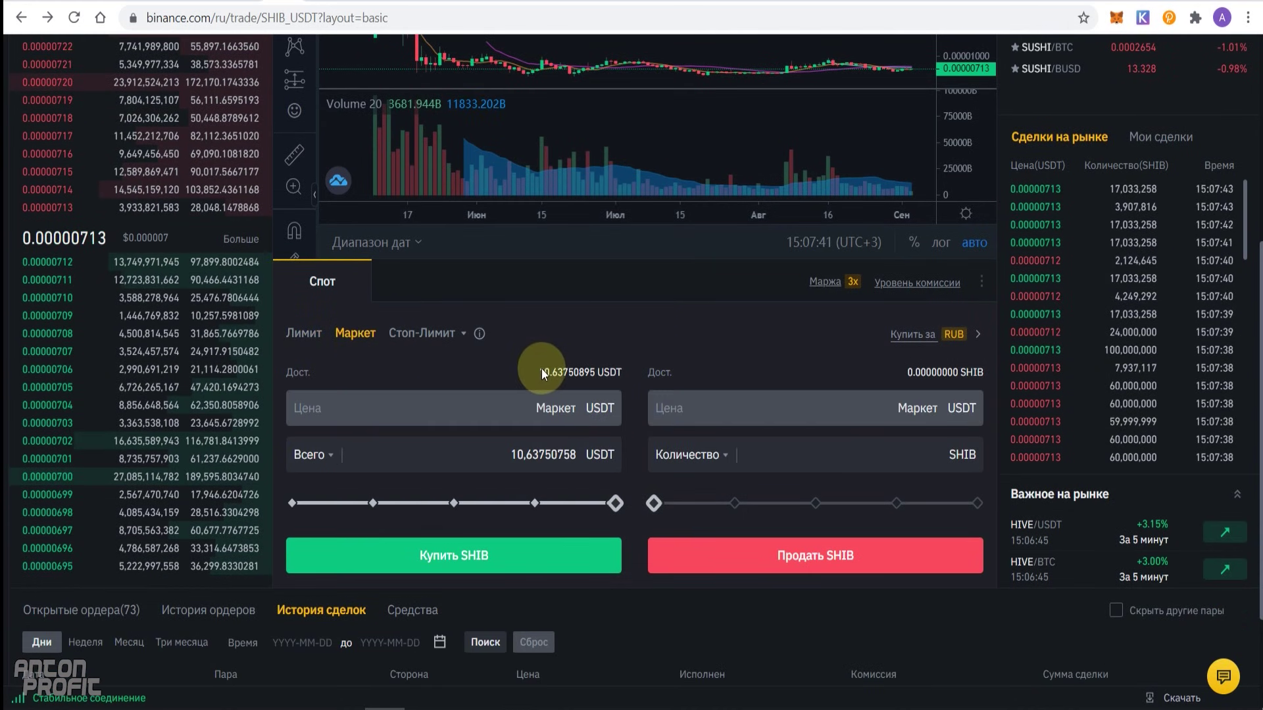
left_click(462, 560)
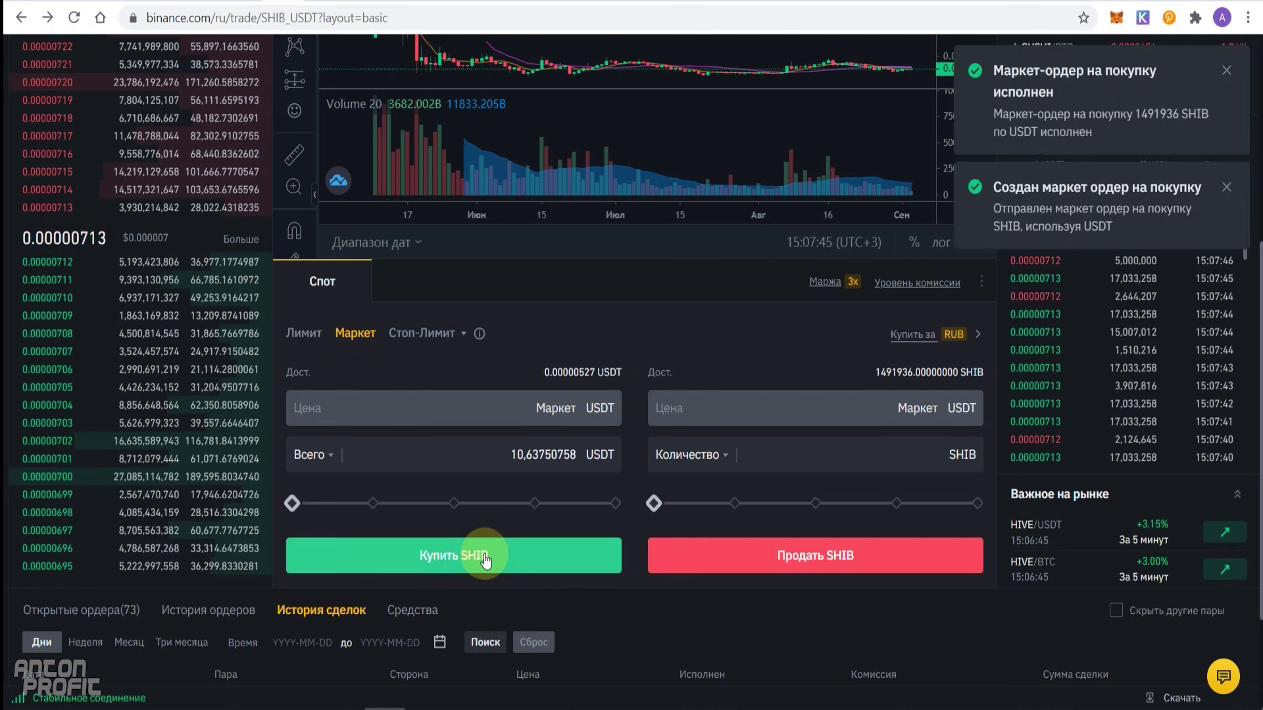
Step: Review the executed SHIB purchase in the trade history, and open the spot wallet's crypto withdrawal form with SHIB as the coin
scroll(816, 473, "down", 3)
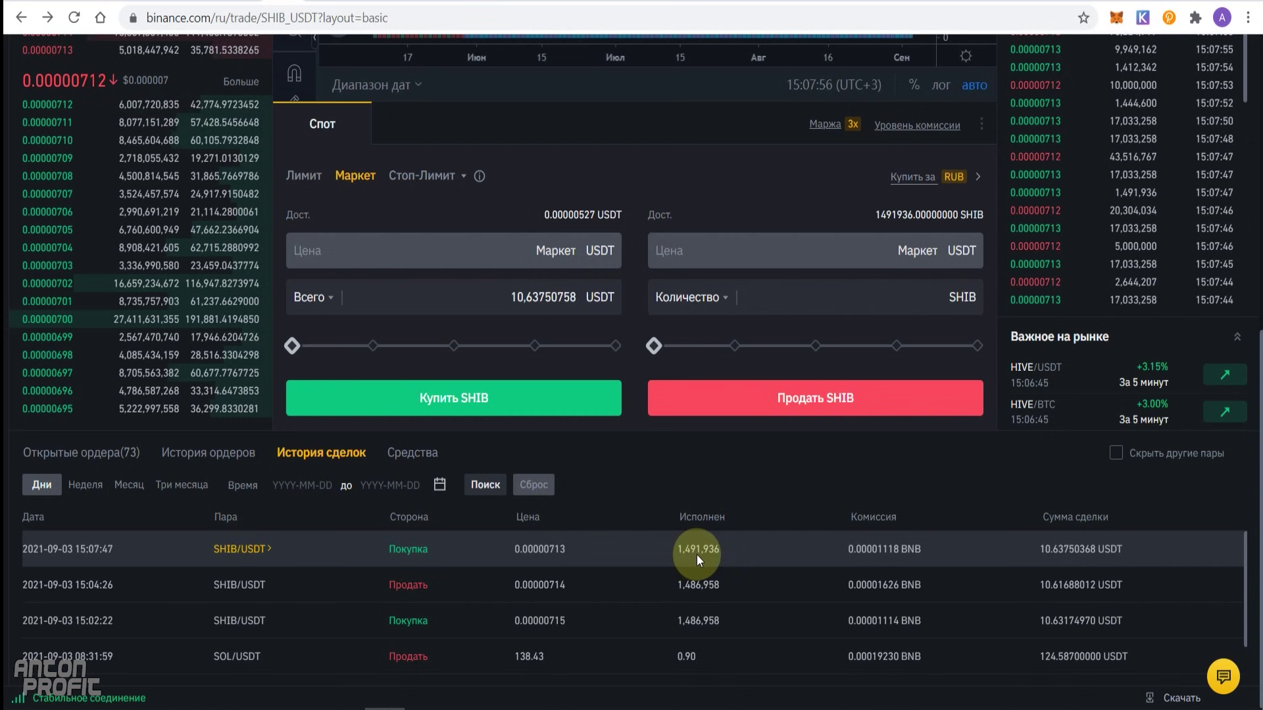
scroll(791, 513, "up", 5)
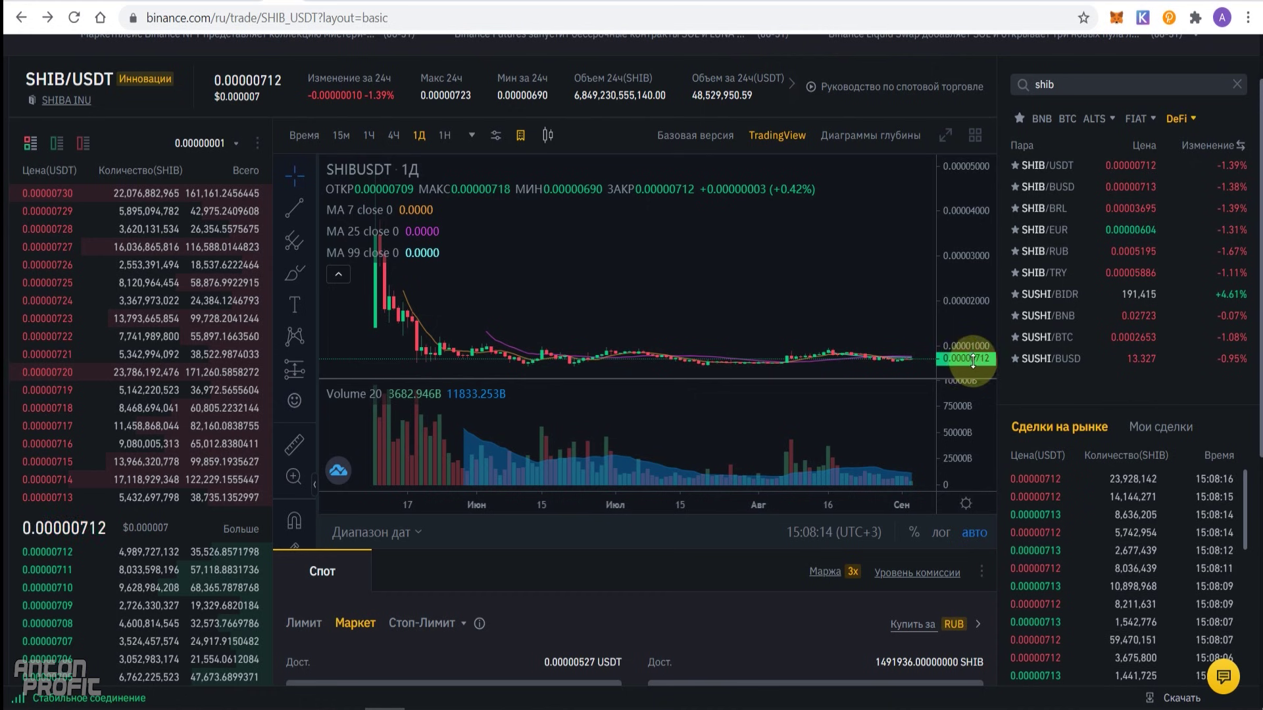
scroll(659, 556, "down", 7)
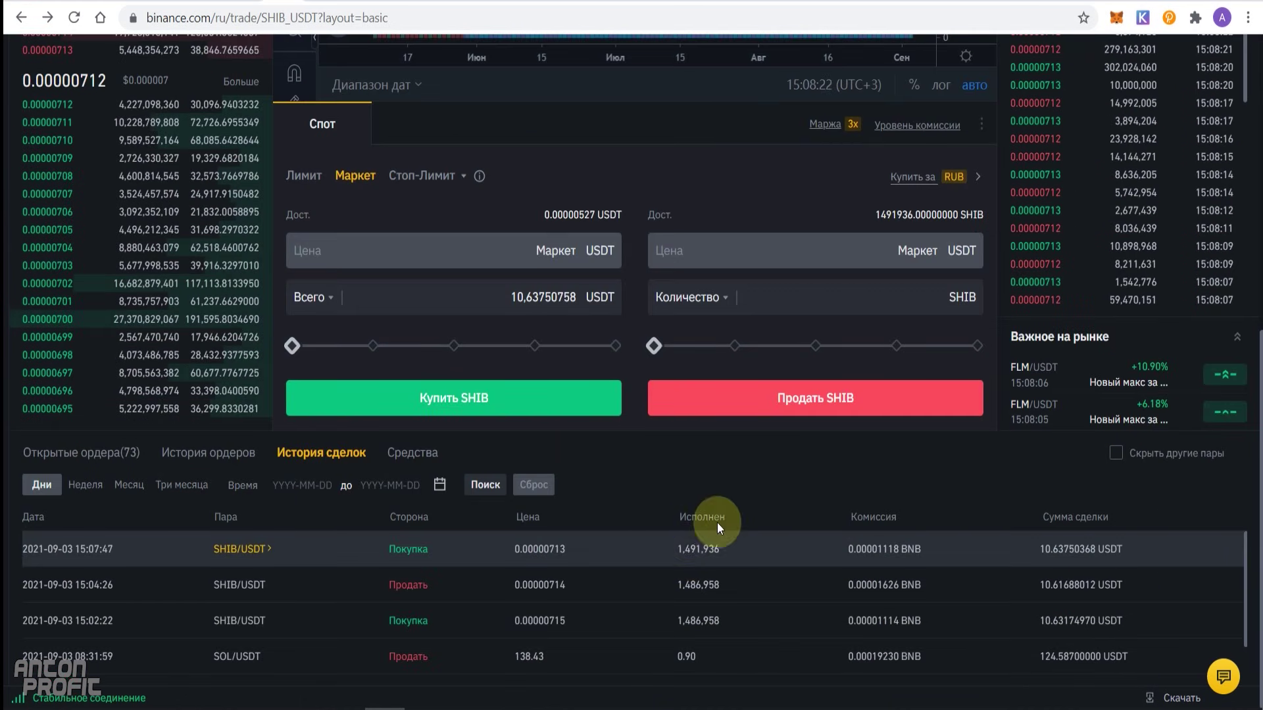
scroll(717, 523, "up", 8)
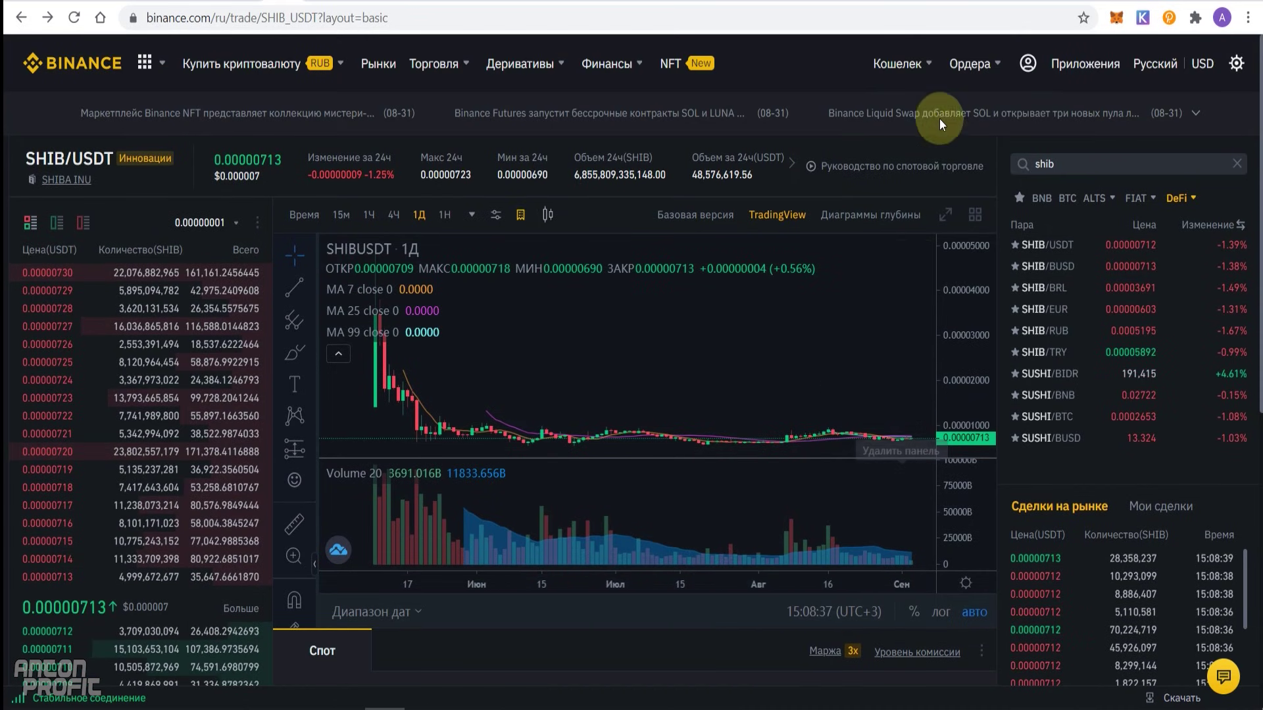
mouse_move(896, 64)
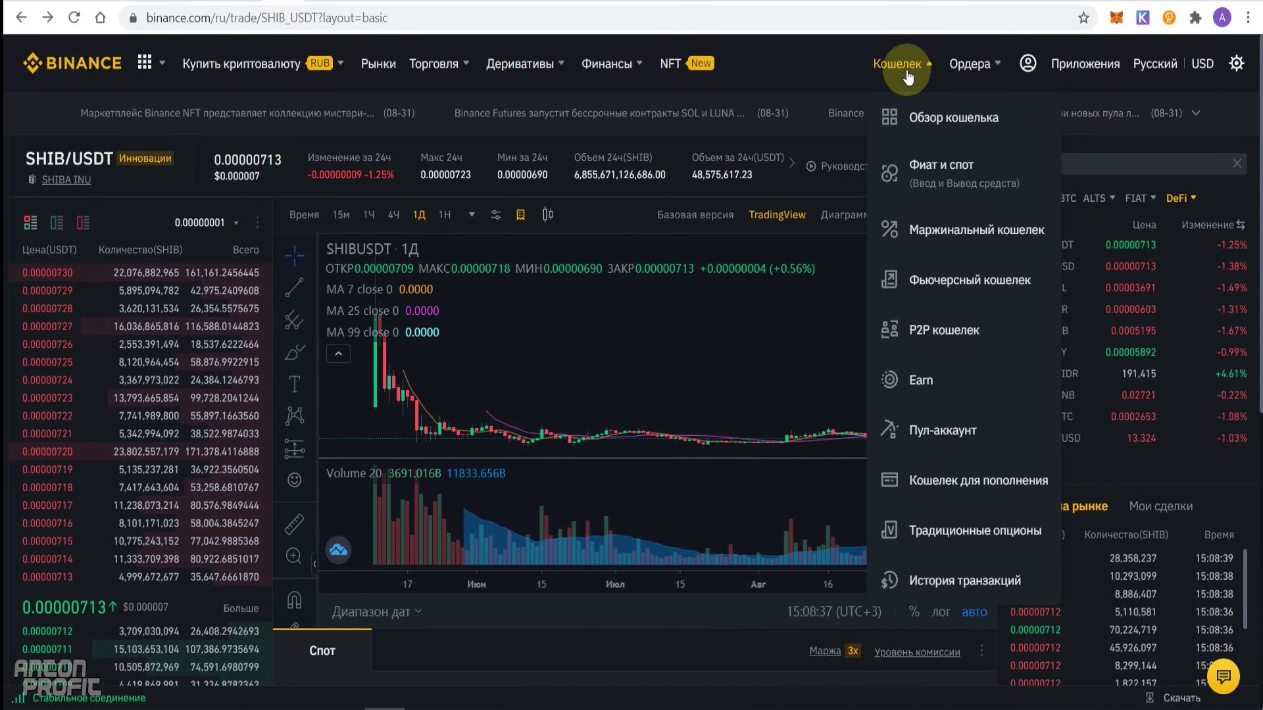
left_click(942, 167)
left_click(644, 131)
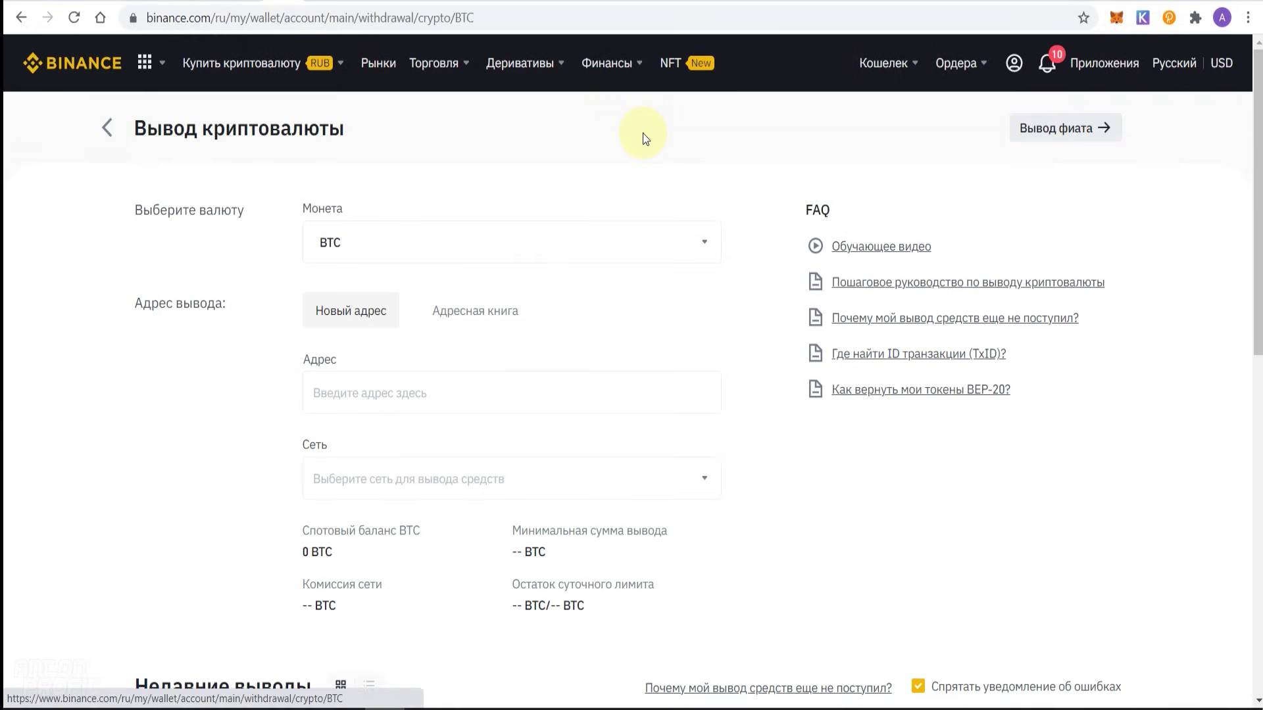
left_click(534, 252)
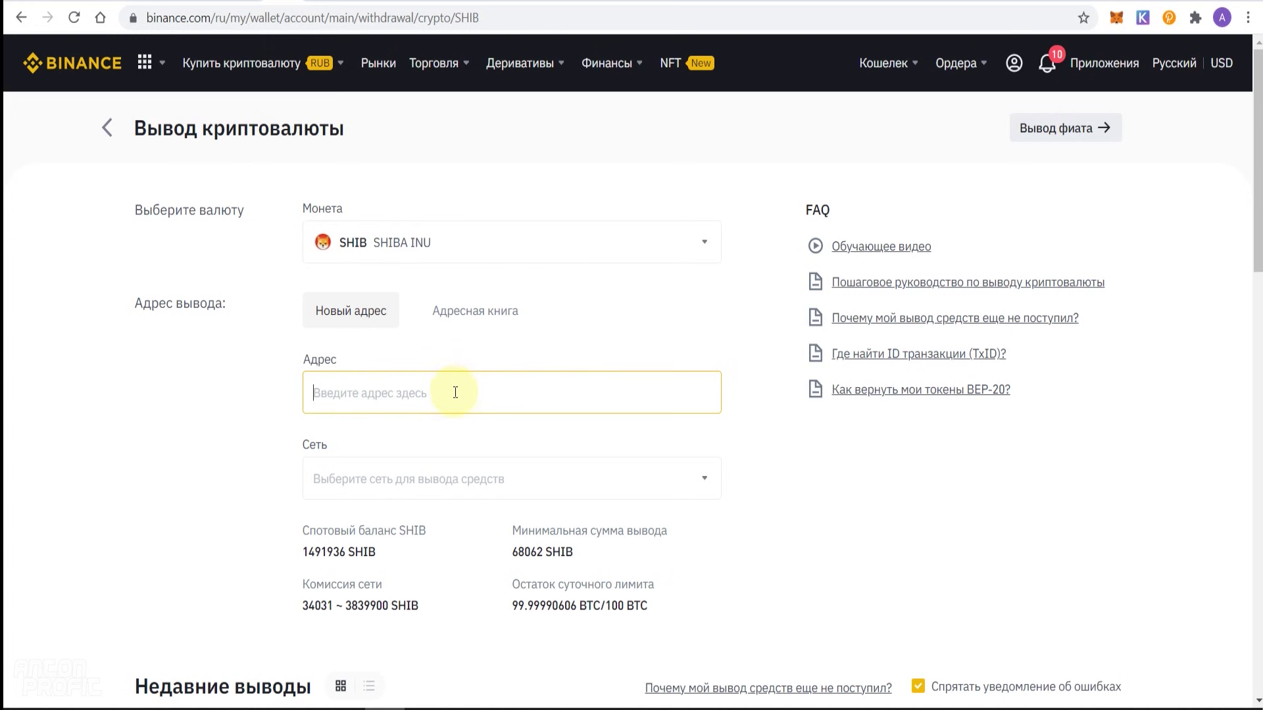
Step: Switch to Ledger Live, generate the receiving address of the Binance Smart Chain account and copy it
mouse_move(826, 708)
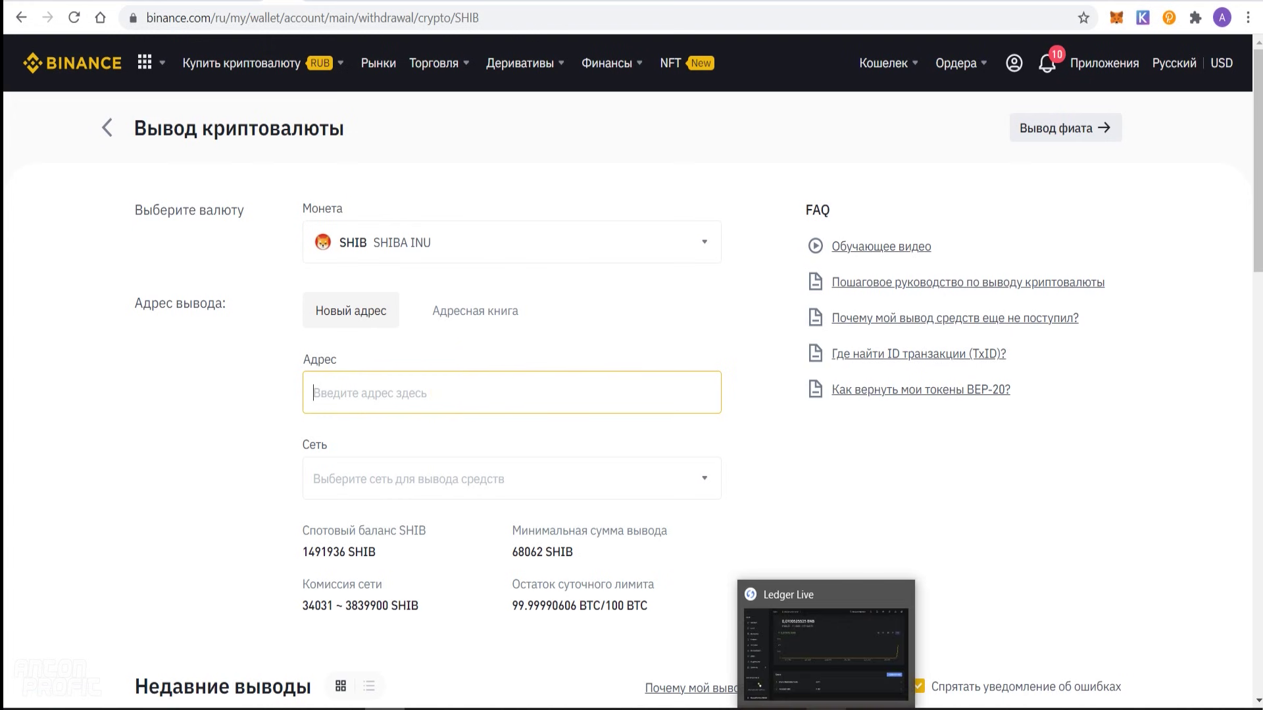
left_click(826, 651)
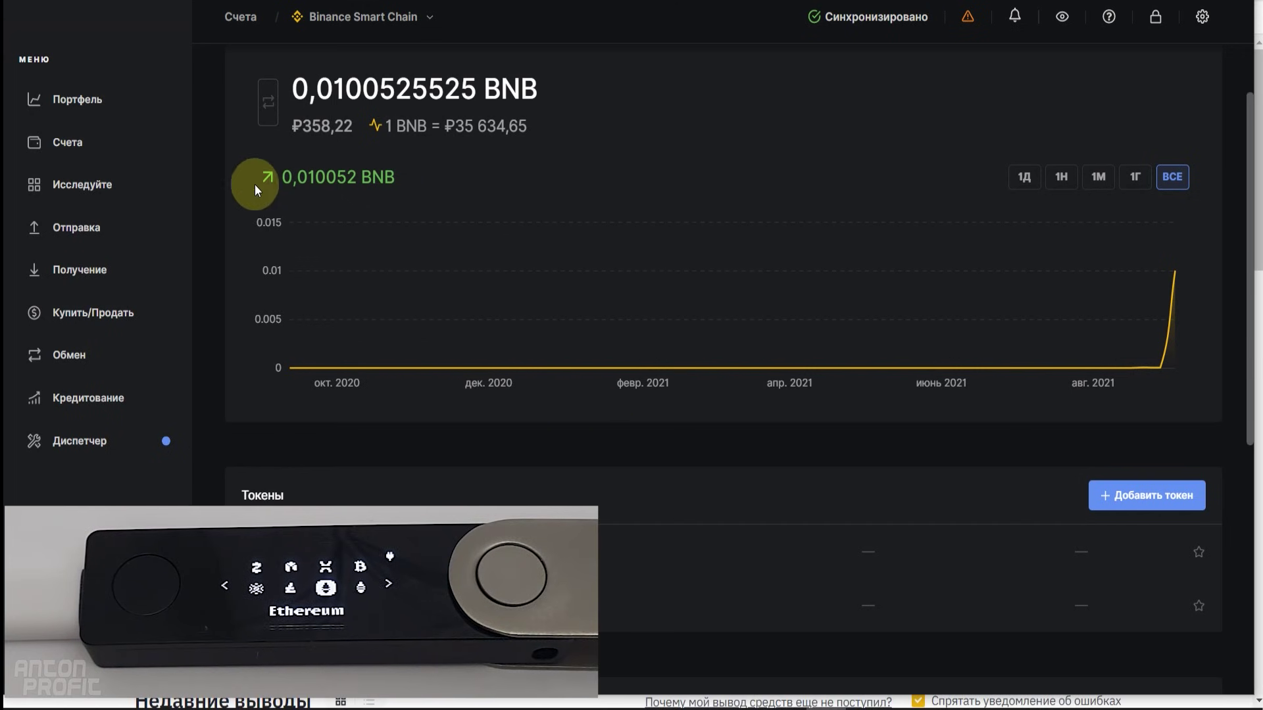
left_click(77, 142)
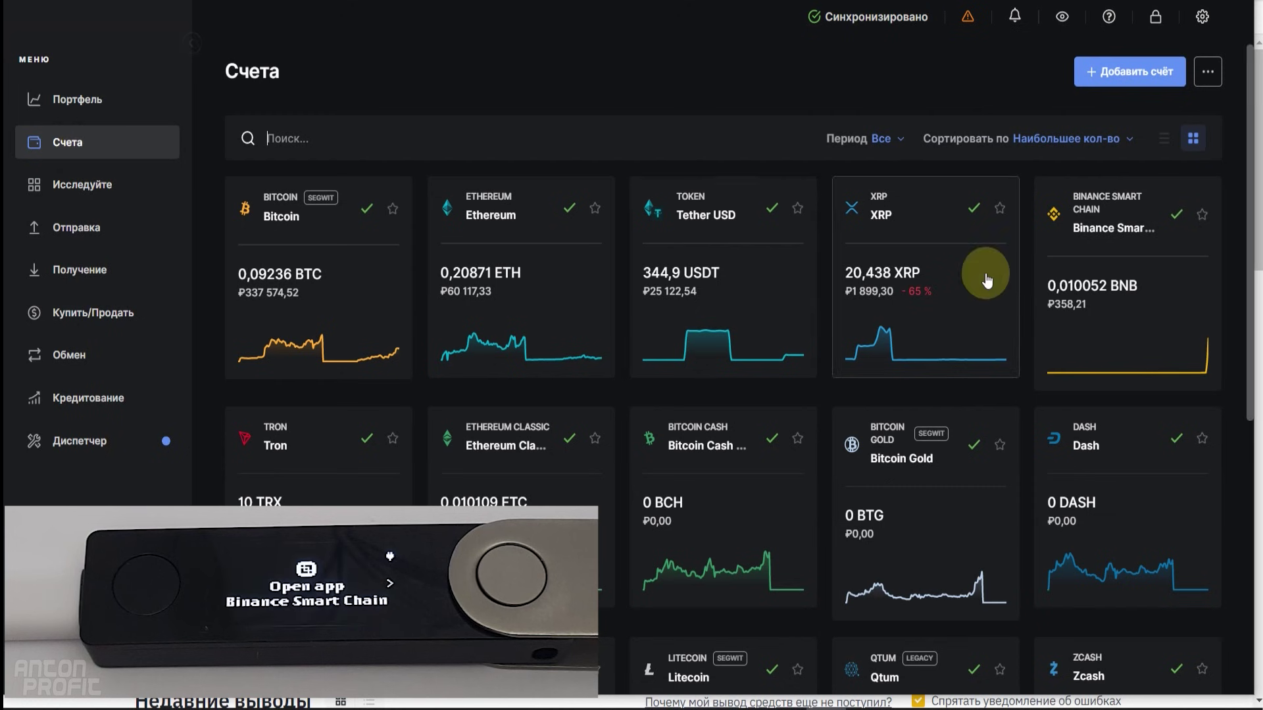
left_click(1086, 240)
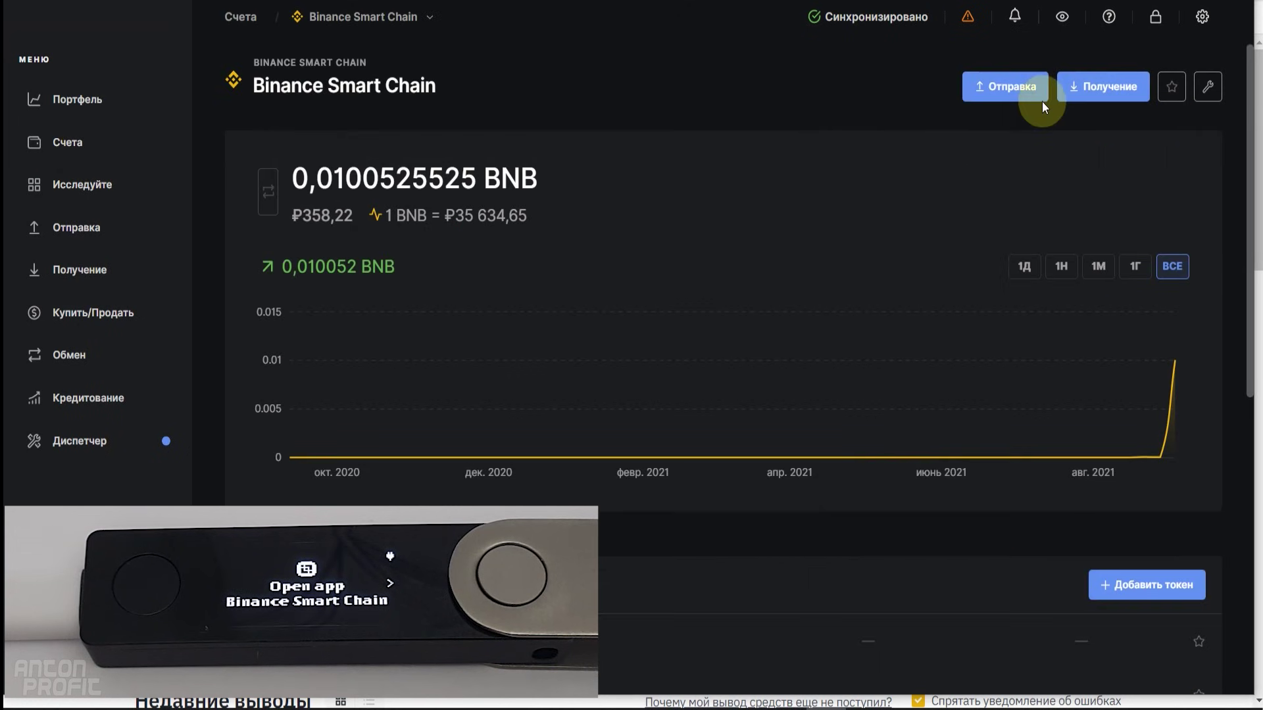
left_click(1100, 98)
left_click(776, 525)
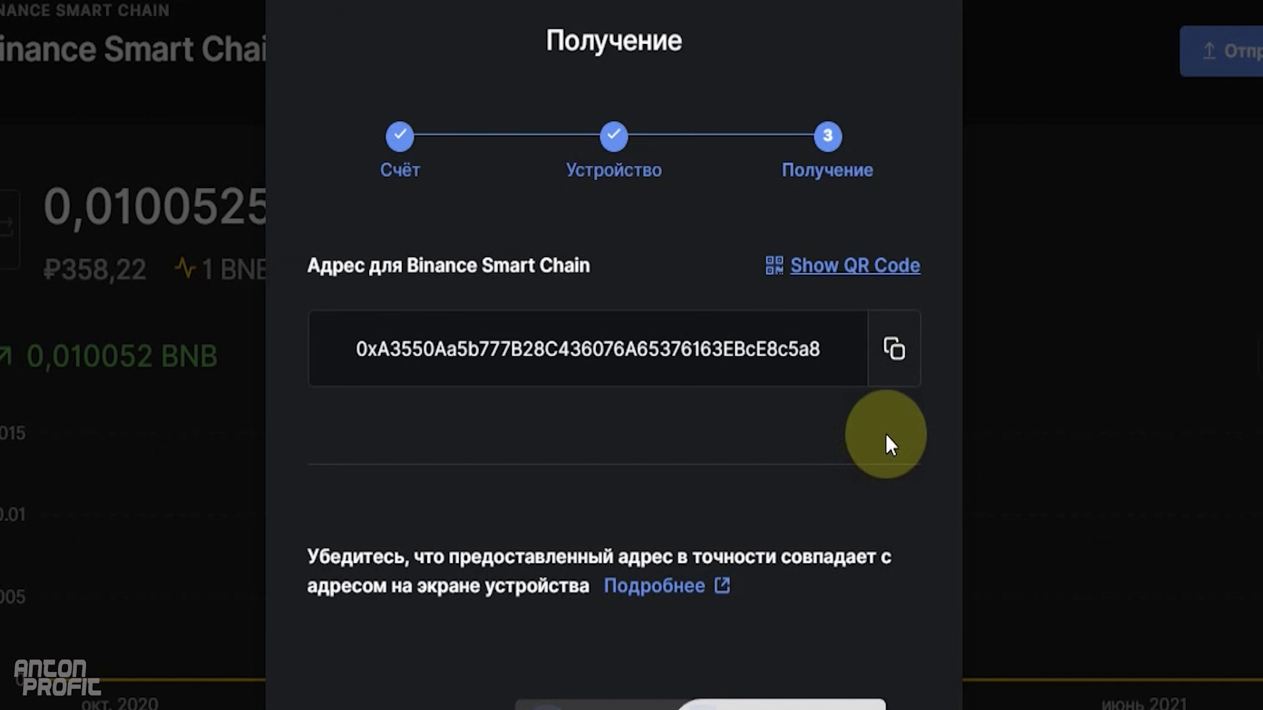
left_click(896, 350)
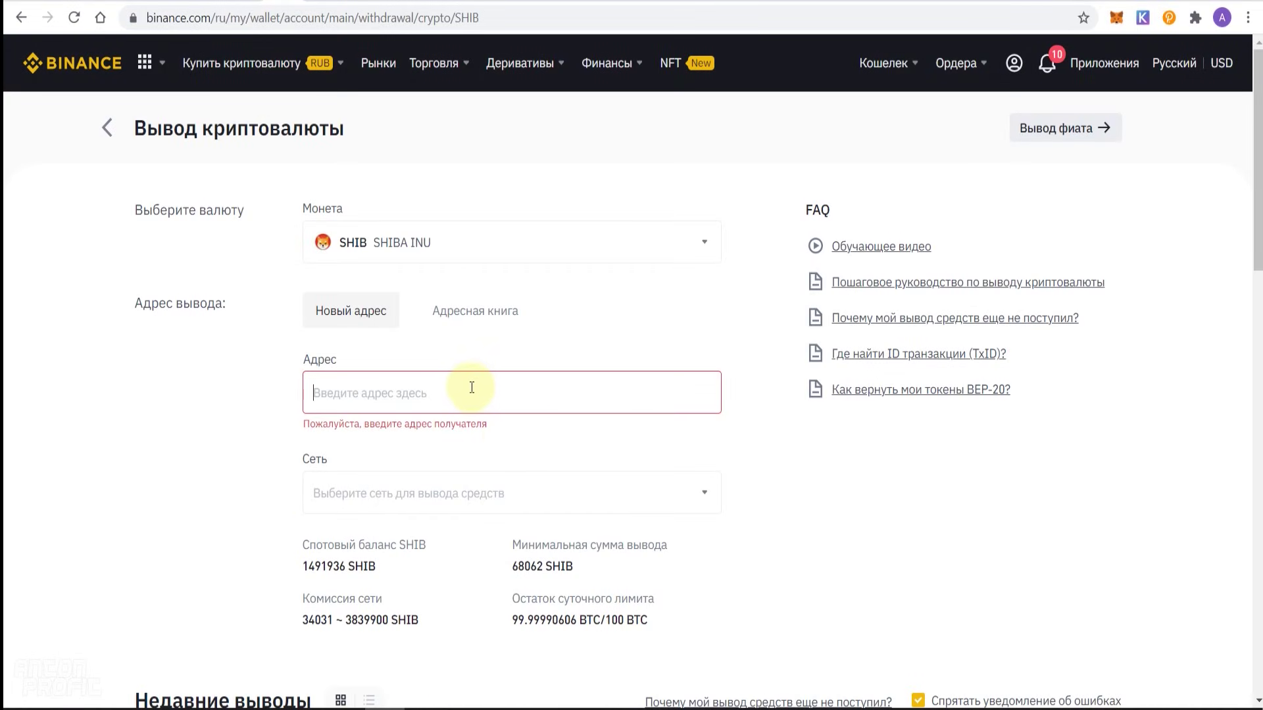
Step: Paste the copied wallet address into the SHIB withdrawal form and select and confirm the BSC Binance Smart Chain (BEP20) network
left_click(455, 384)
right_click(454, 384)
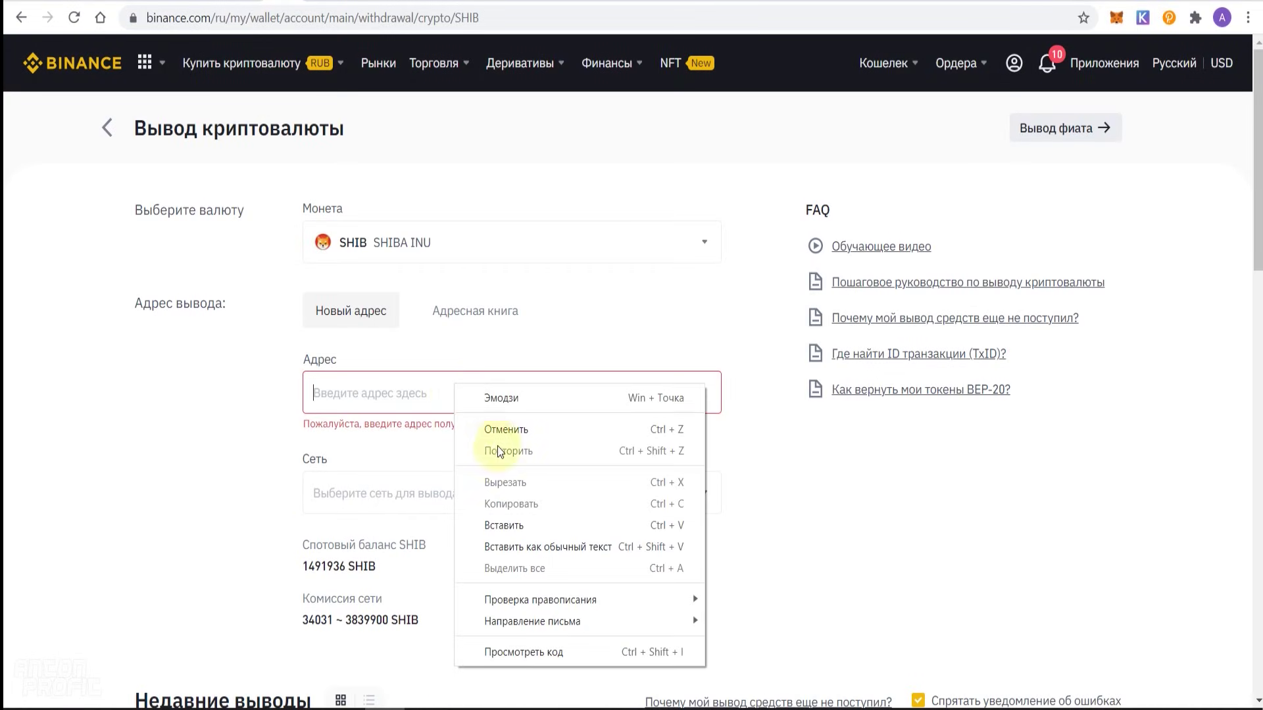
left_click(510, 523)
left_click(706, 496)
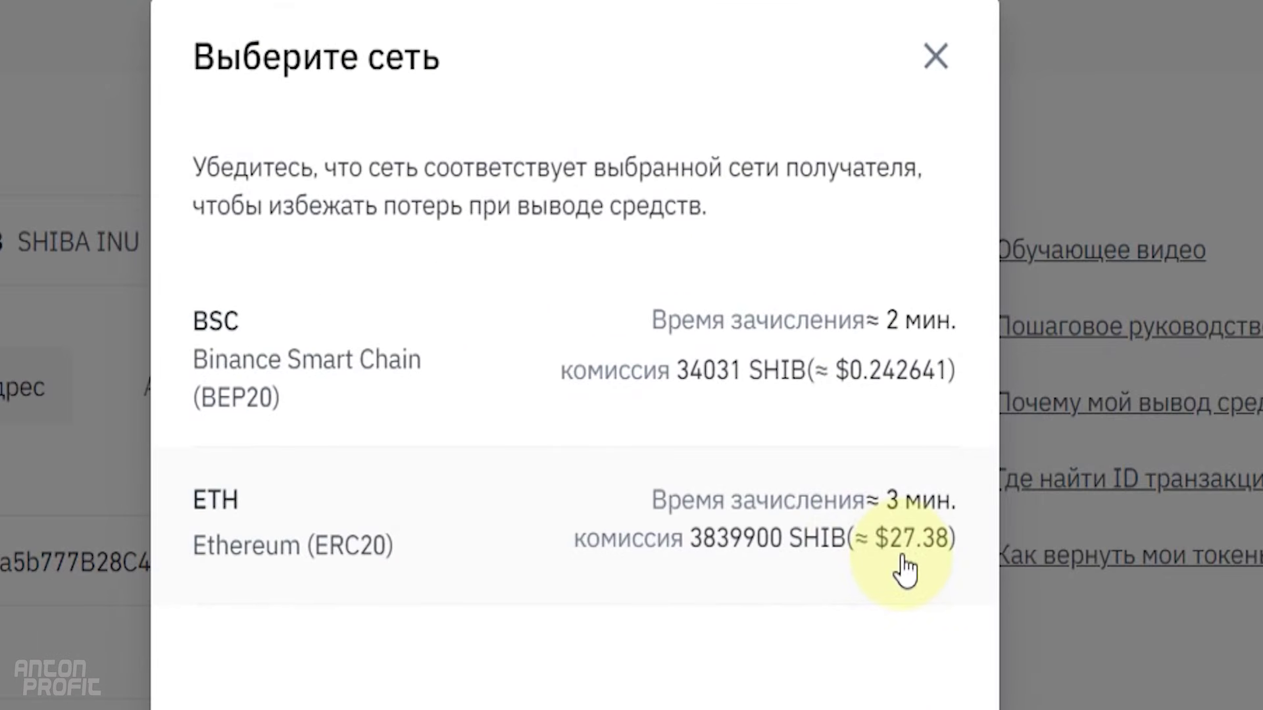
left_click(724, 388)
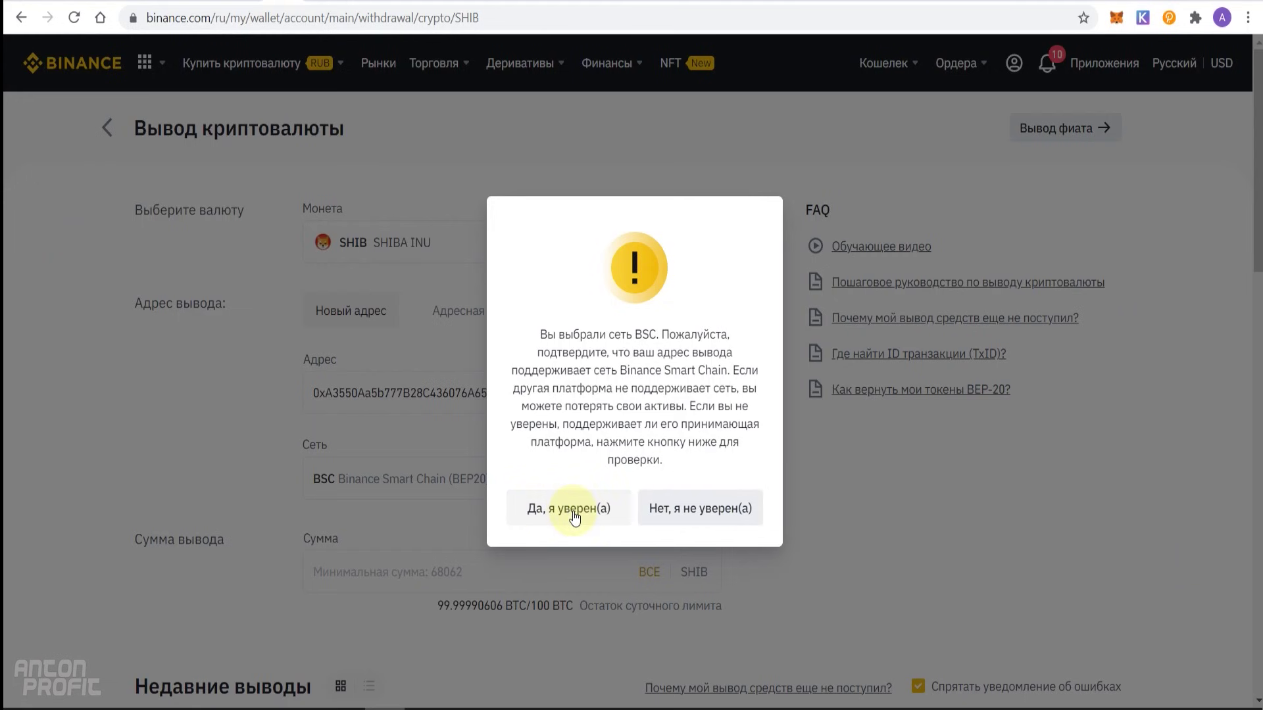
left_click(519, 513)
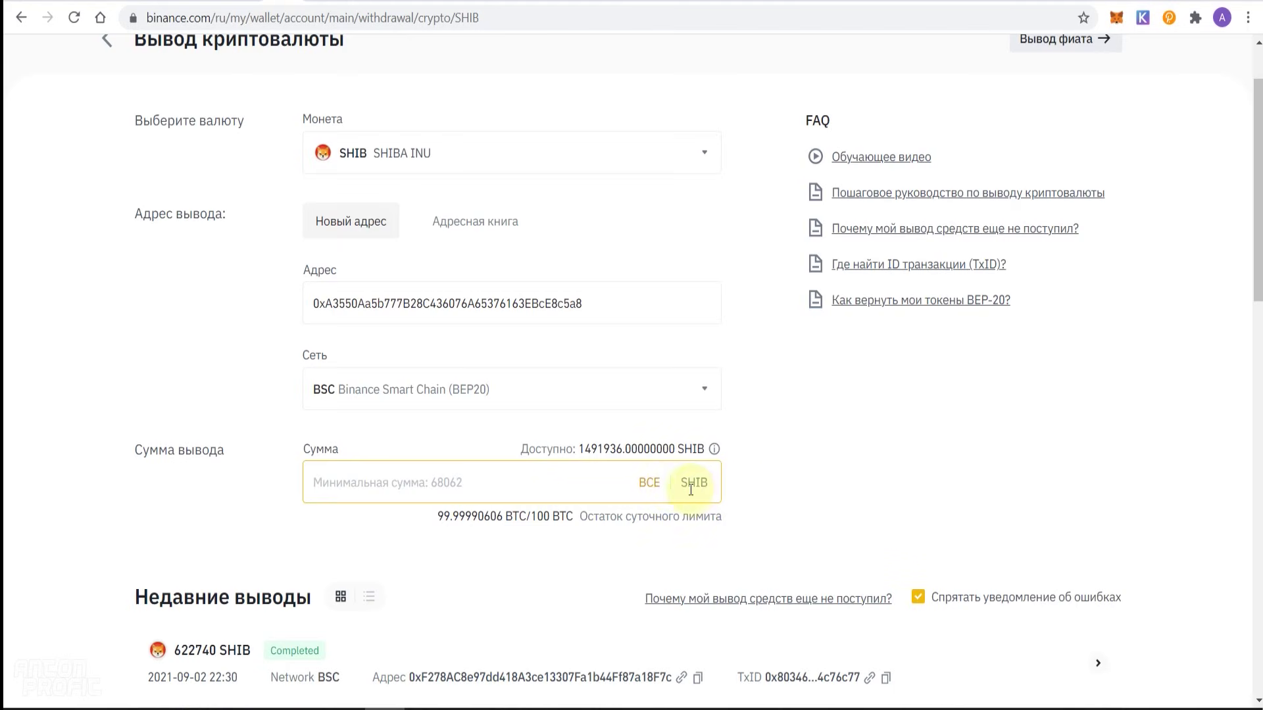
Step: Set the withdrawal amount to the full available balance of 1491936.00 SHIB and highlight the included network fee
left_click(649, 482)
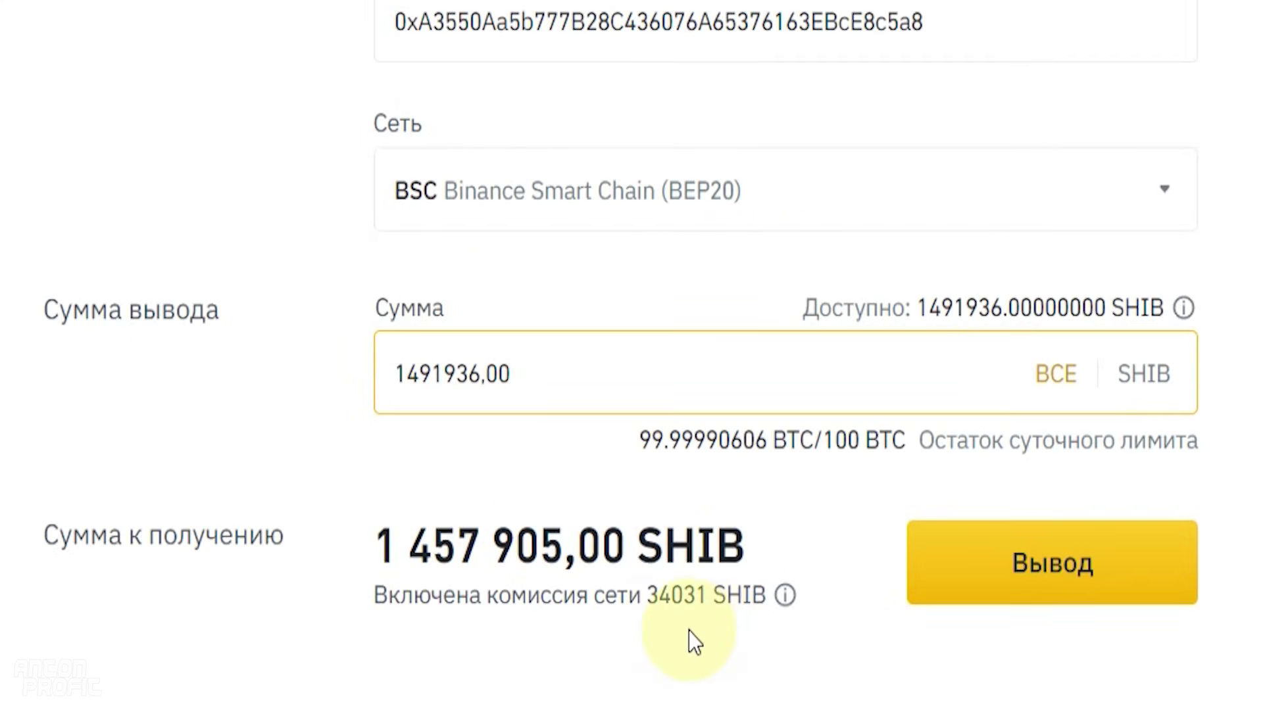
left_click(684, 597)
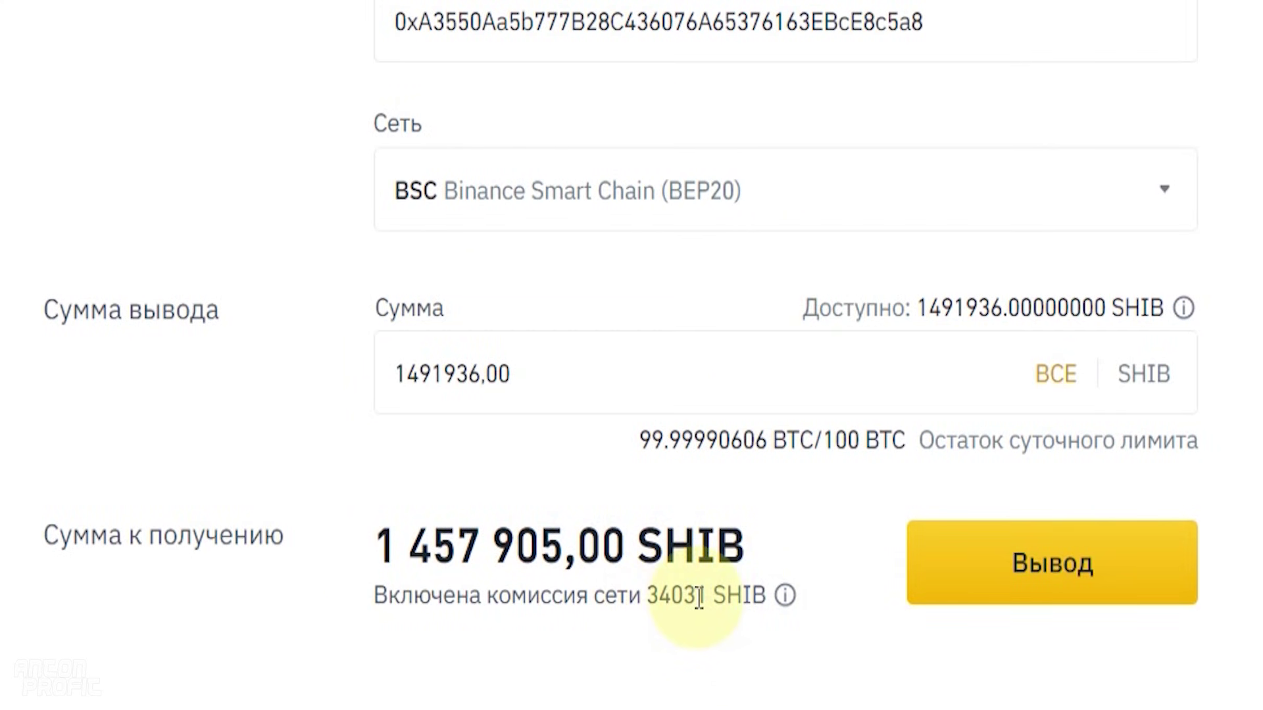
left_click_drag(699, 598, 647, 598)
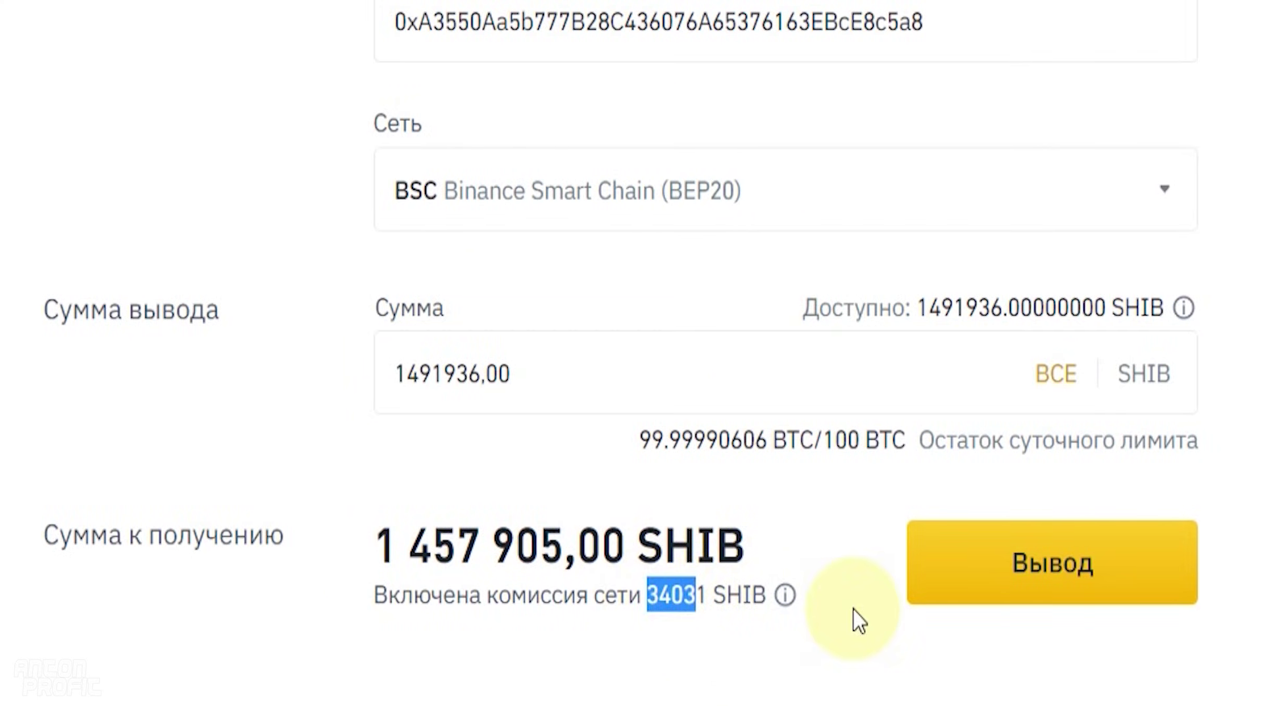
Step: Submit the SHIB withdrawal over the BSC network, confirm it with the e-mail, phone and authenticator verification codes, and close the completion message
left_click(651, 505)
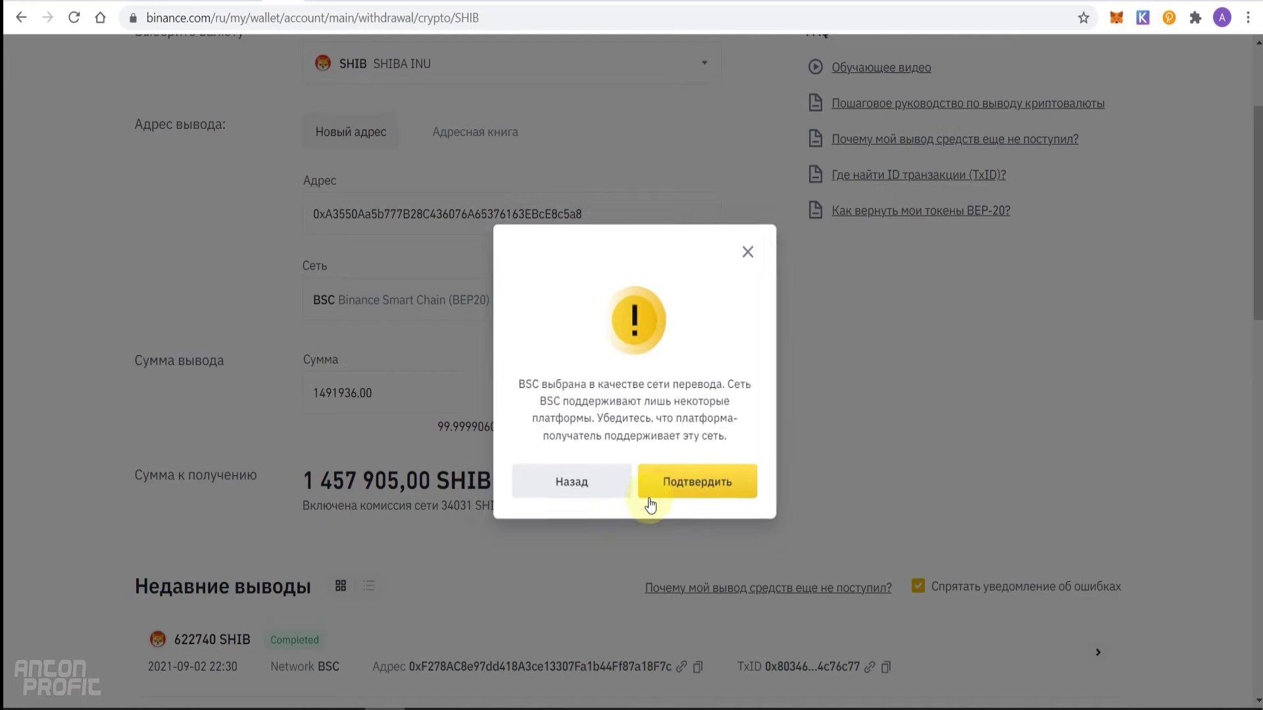
left_click(721, 492)
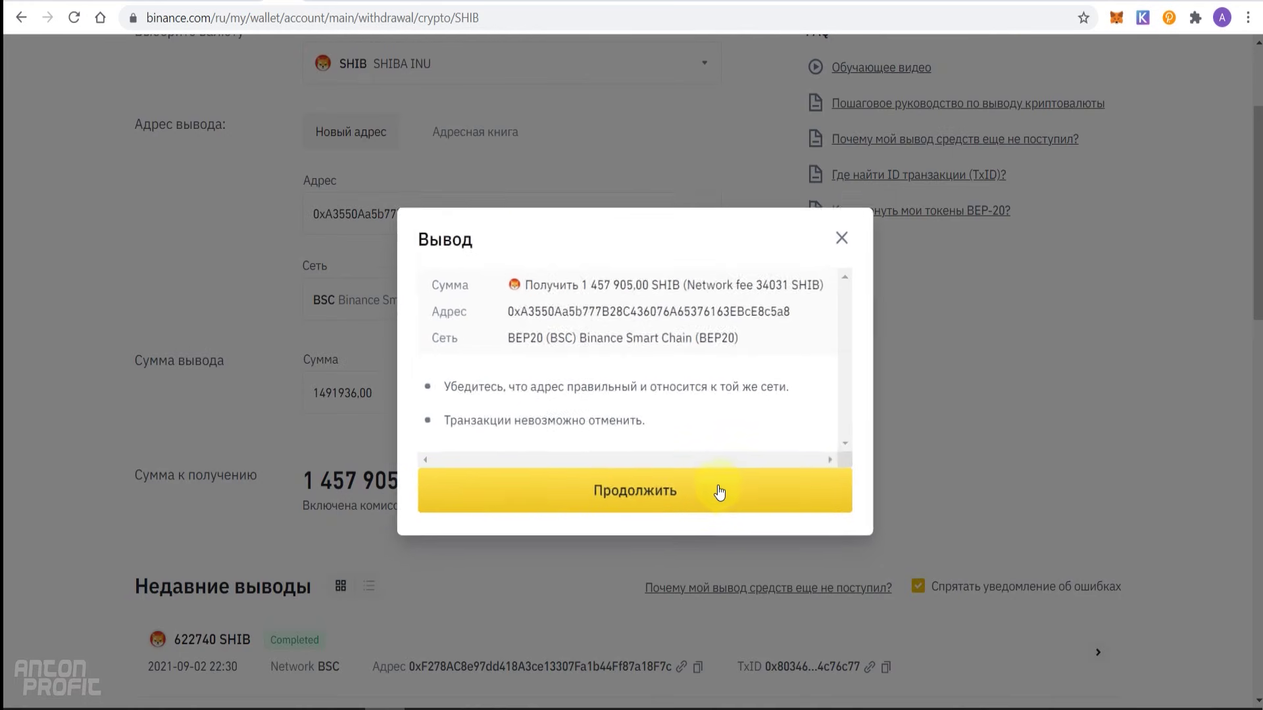
left_click(669, 487)
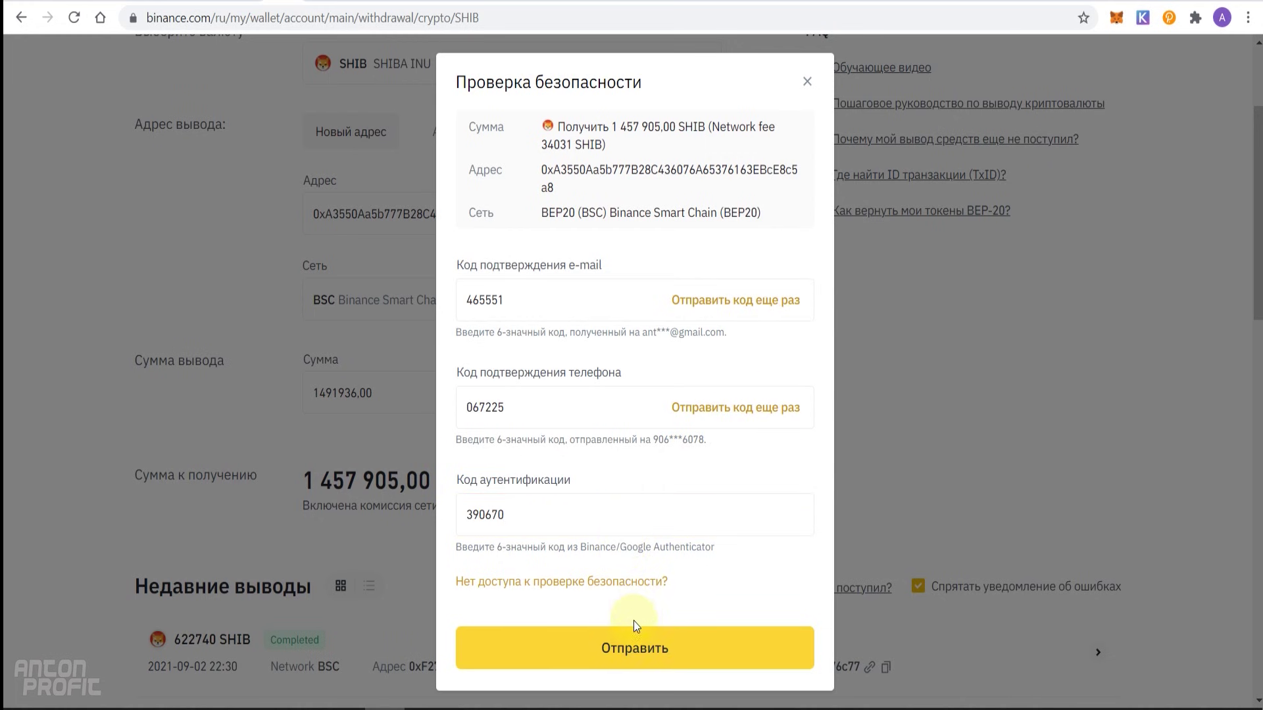
left_click(637, 651)
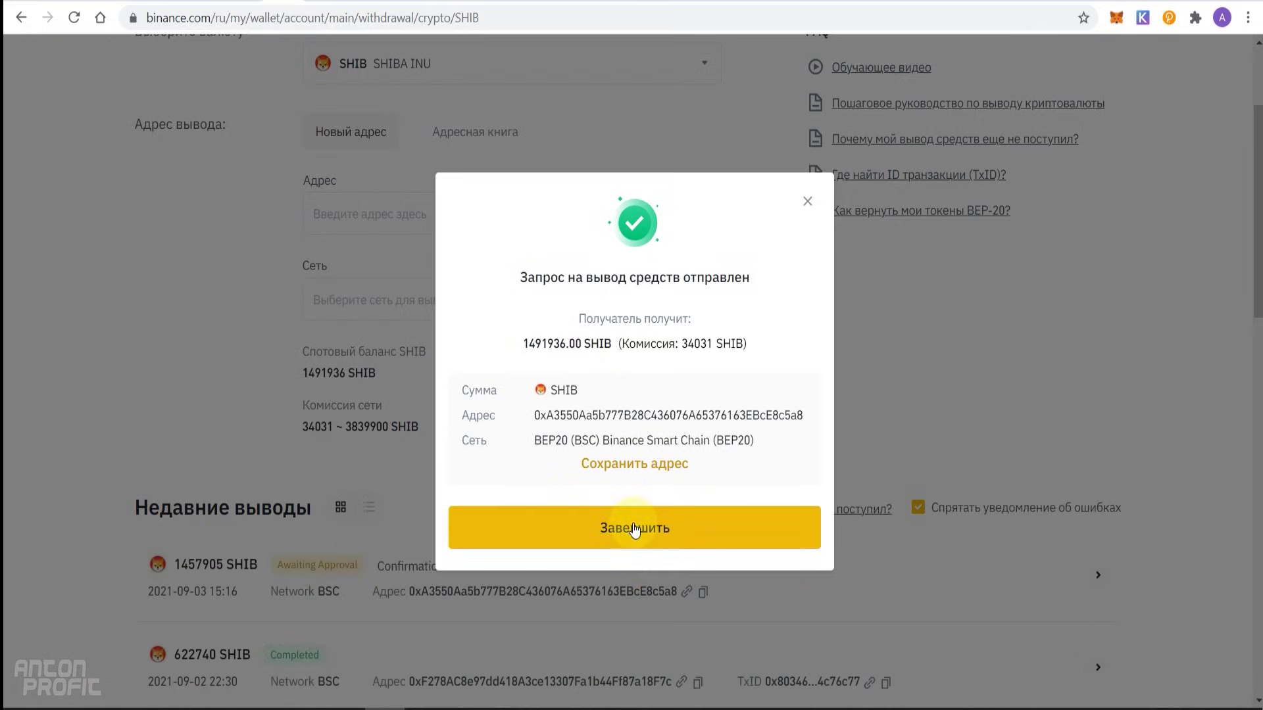
left_click(666, 530)
Step: Check the status of the new SHIB withdrawal in the recent withdrawals list, reloading the page to refresh it
scroll(749, 484, "down", 5)
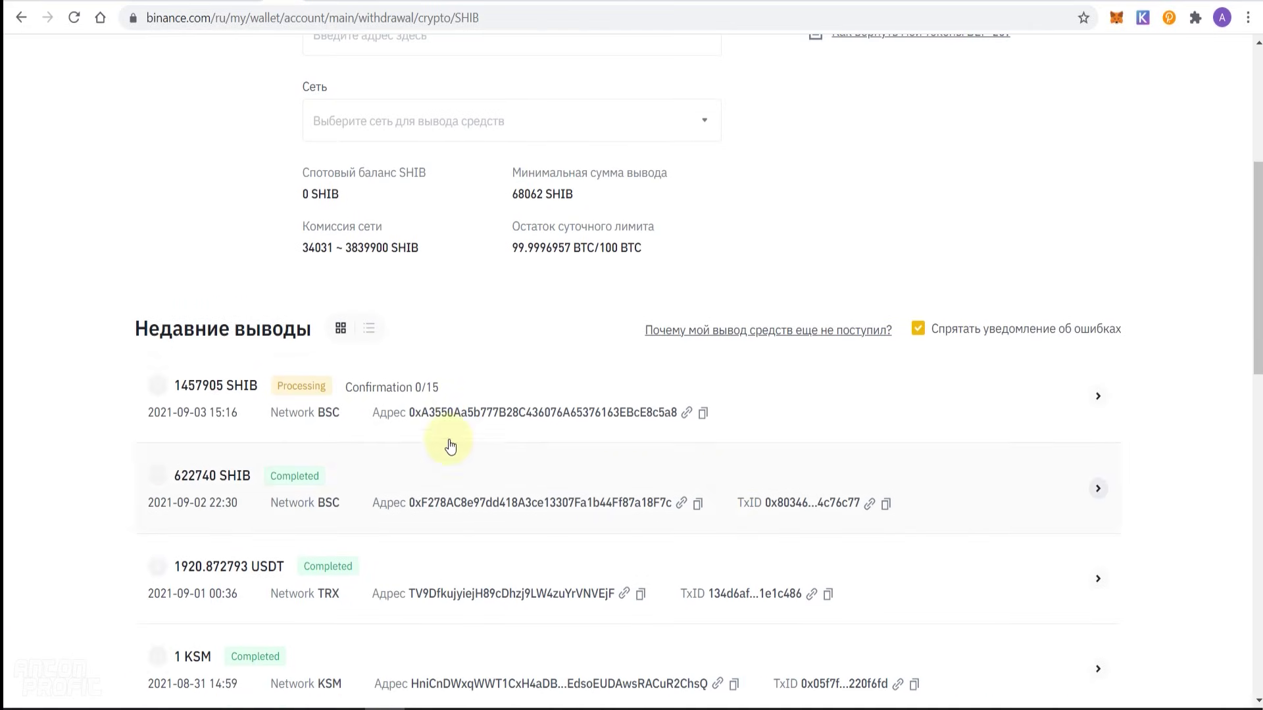
mouse_move(304, 392)
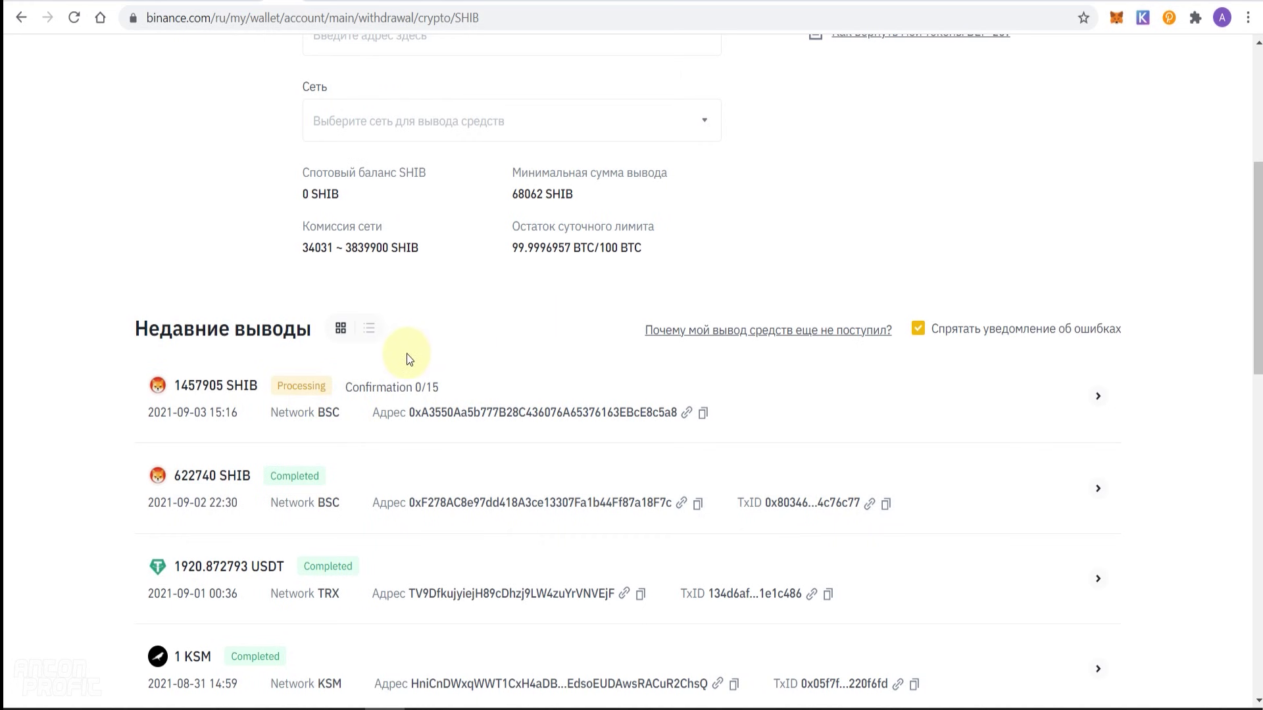
mouse_move(318, 398)
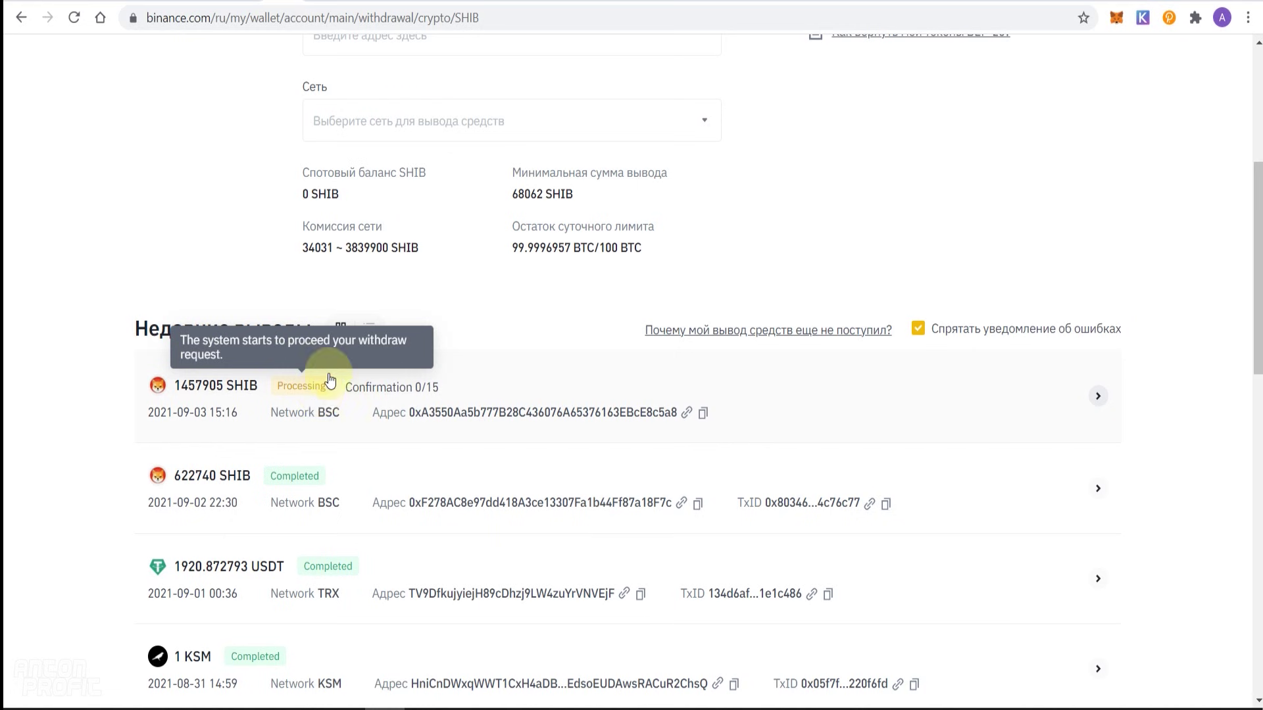
left_click(75, 17)
scroll(748, 310, "down", 4)
mouse_move(319, 480)
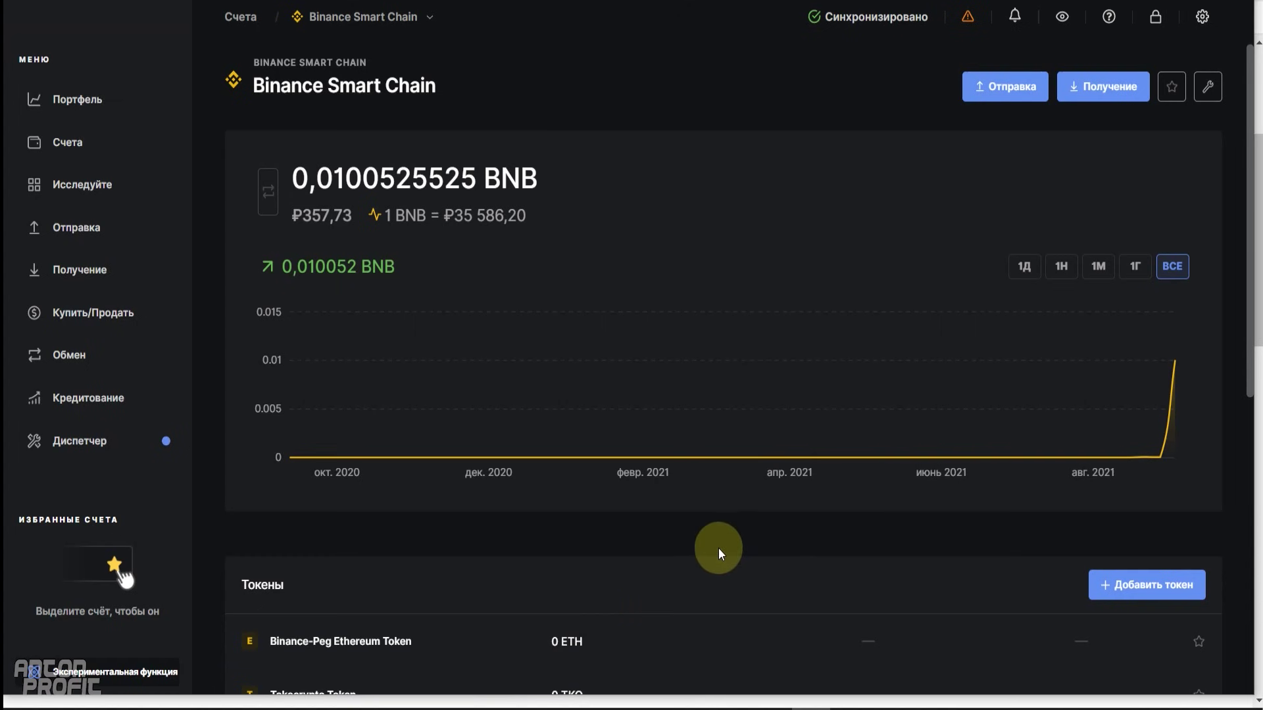
Step: In Ledger Live, search the Binance Smart Chain account's token list for shib and close the receive dialog
left_click(1147, 585)
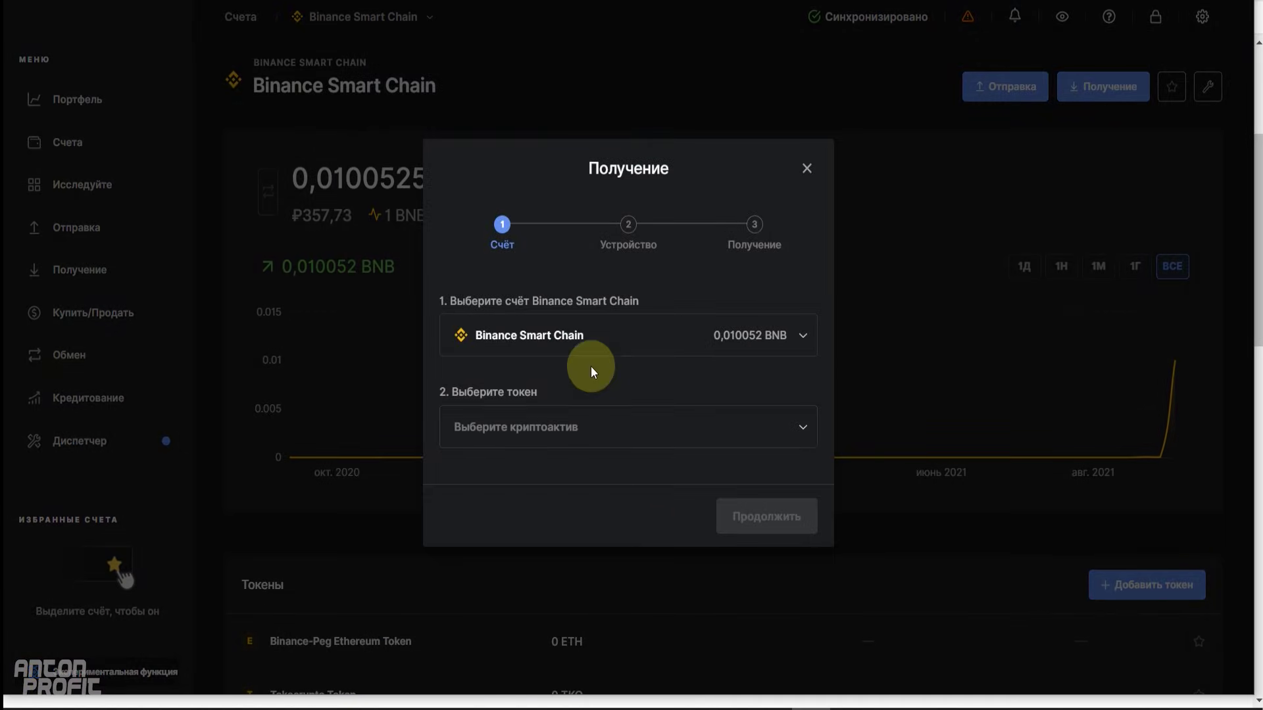
left_click(579, 424)
type("sgiob")
key("BackSpace")
key("BackSpace")
key("BackSpace")
key("BackSpace")
type("hib")
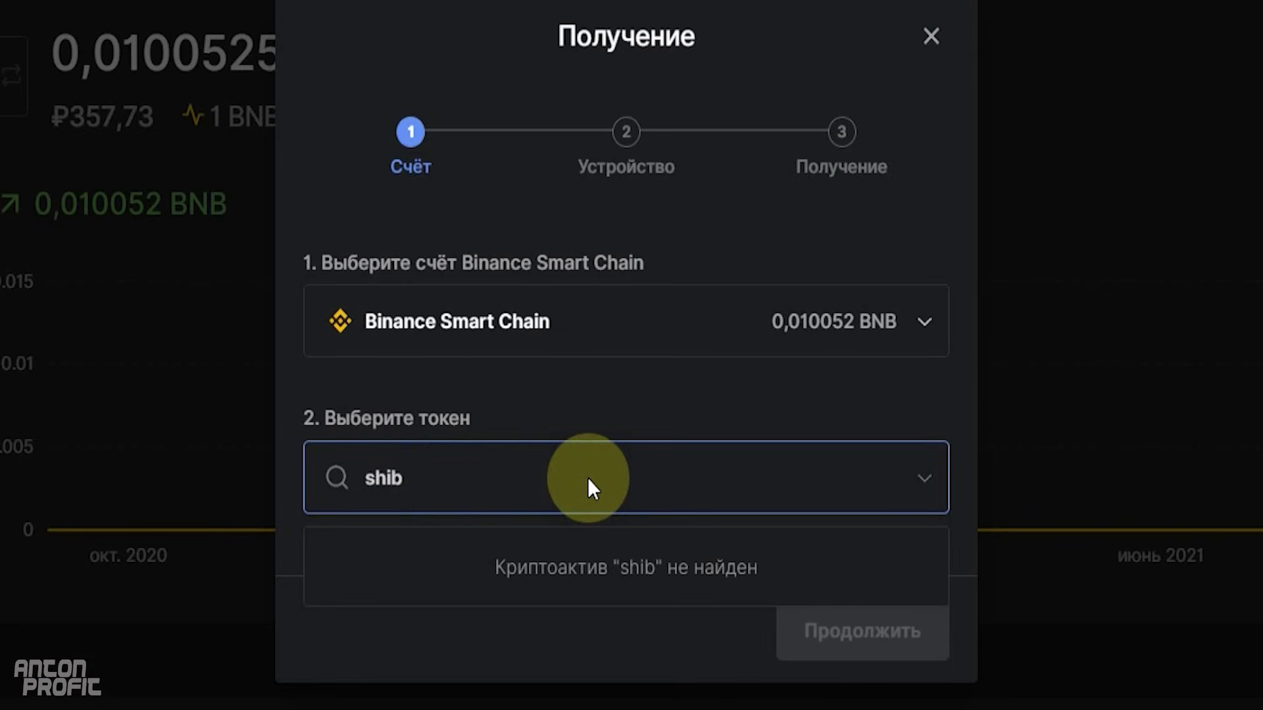
key("Escape")
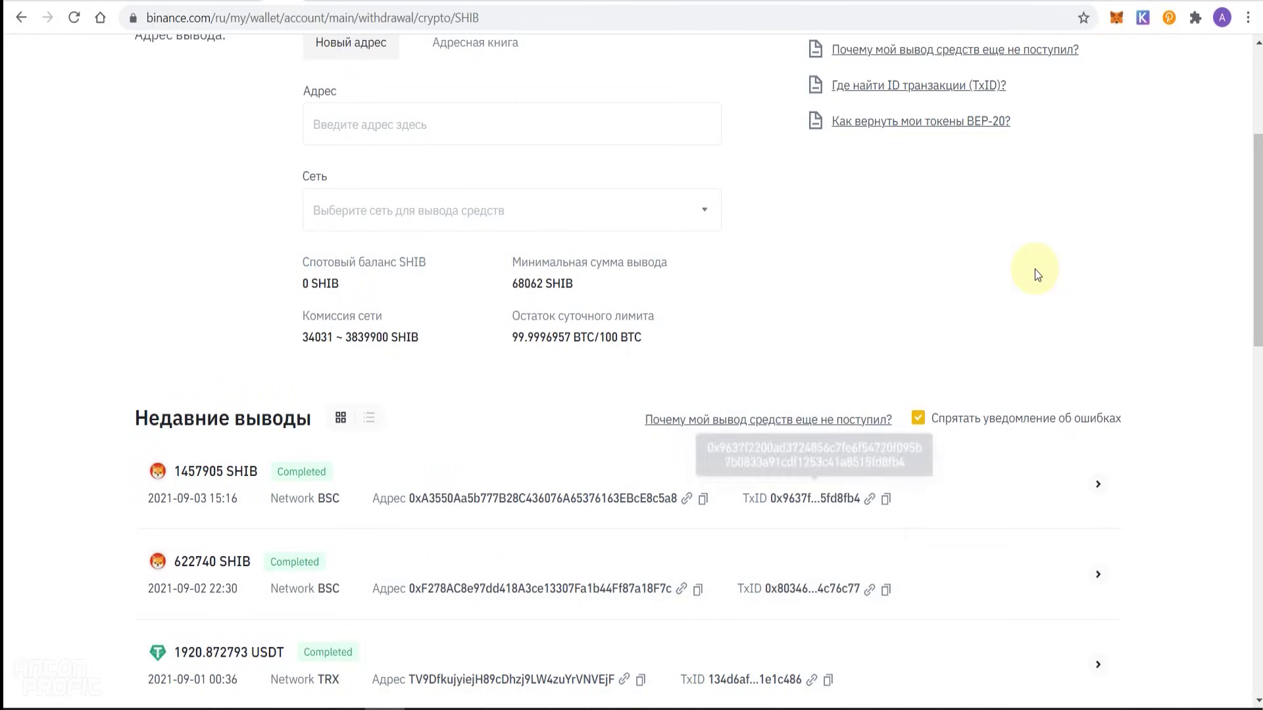
Step: Open MetaMask in its expanded view and start connecting a hardware wallet
left_click(1116, 18)
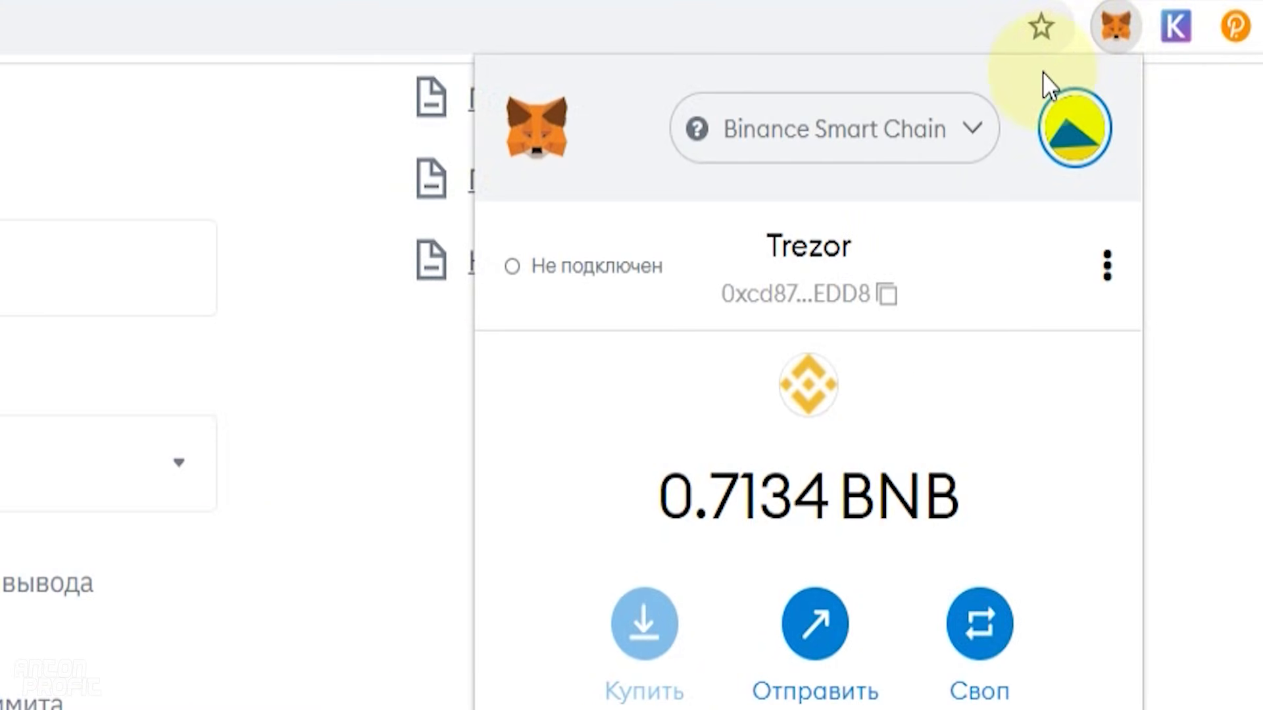
left_click(1108, 268)
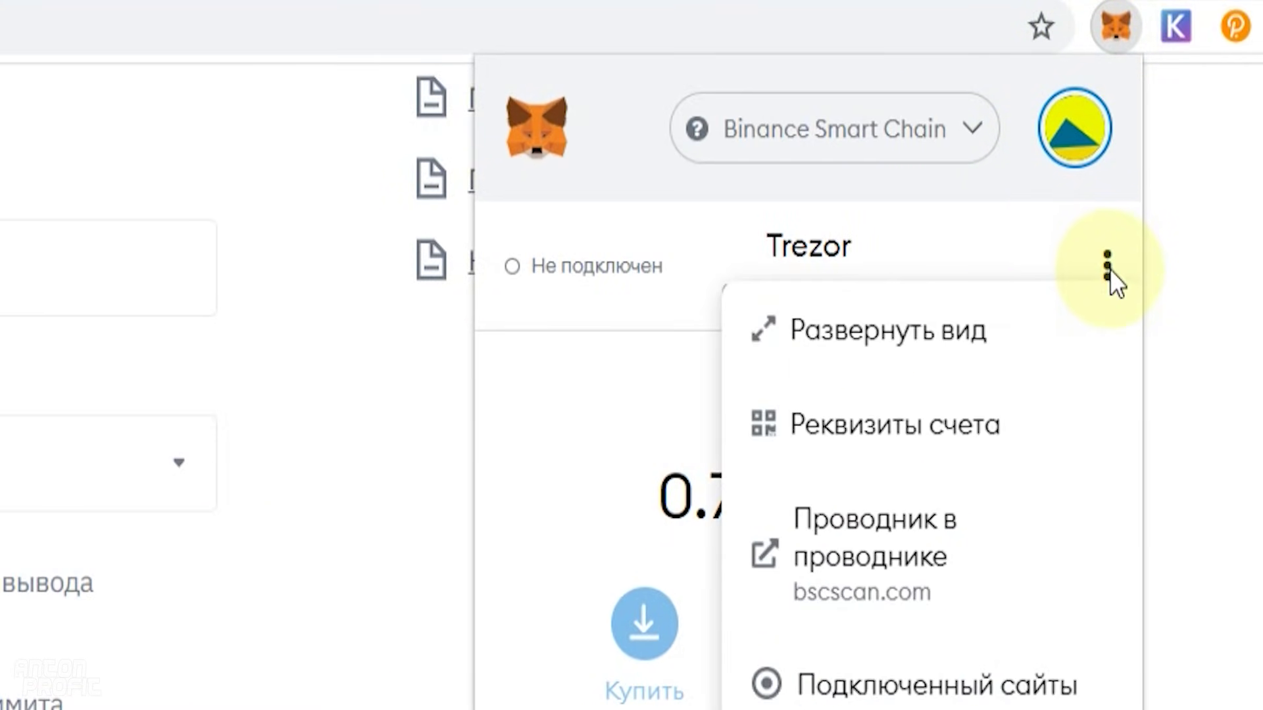
left_click(1004, 345)
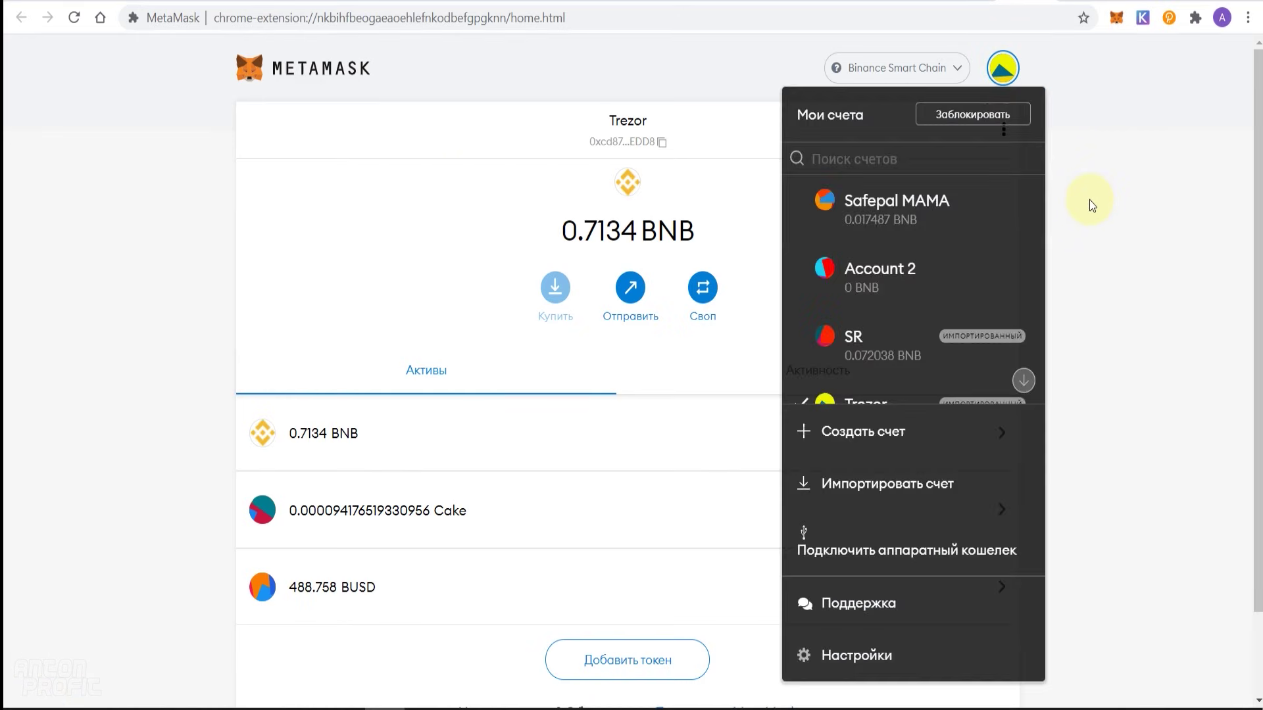
left_click(1002, 69)
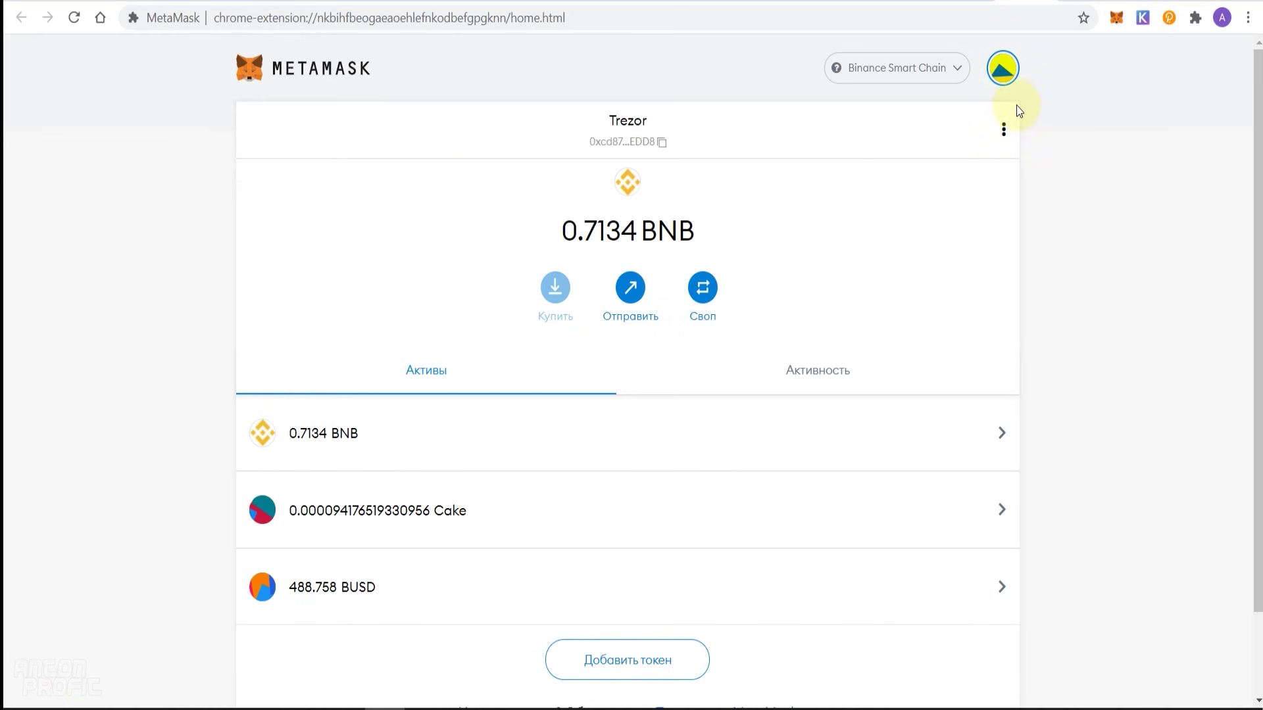
left_click(1001, 70)
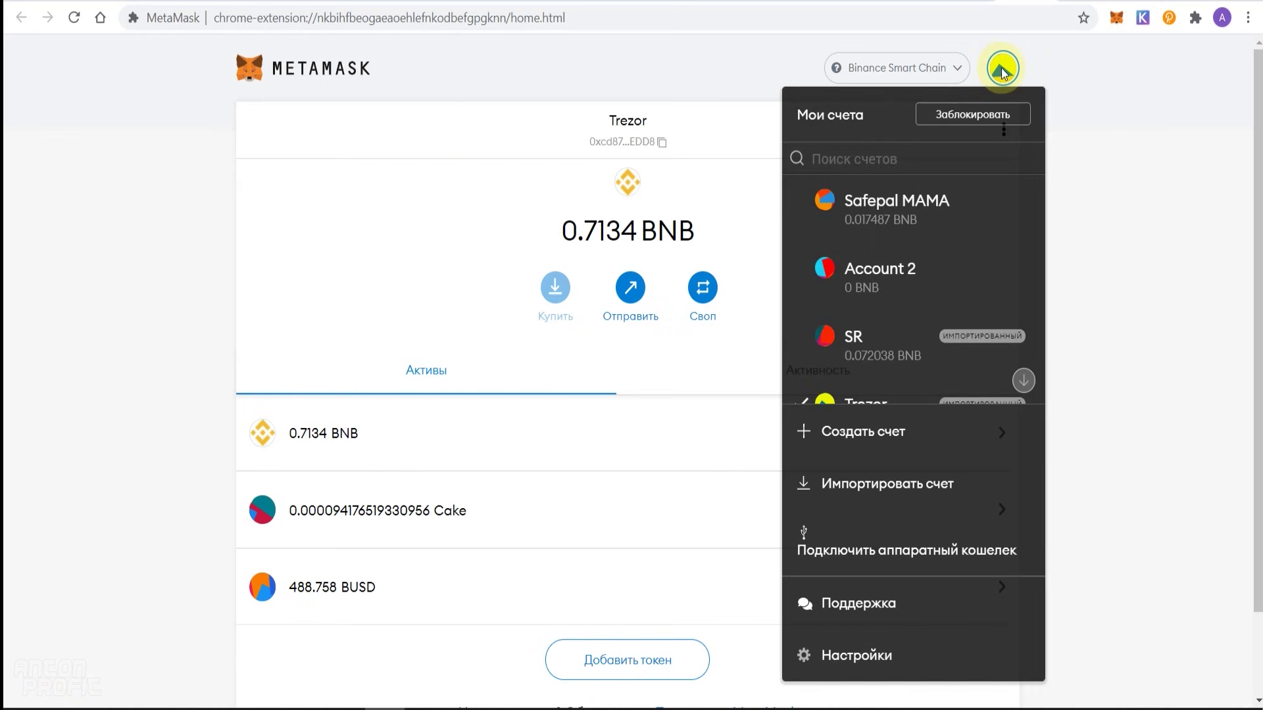
left_click(854, 547)
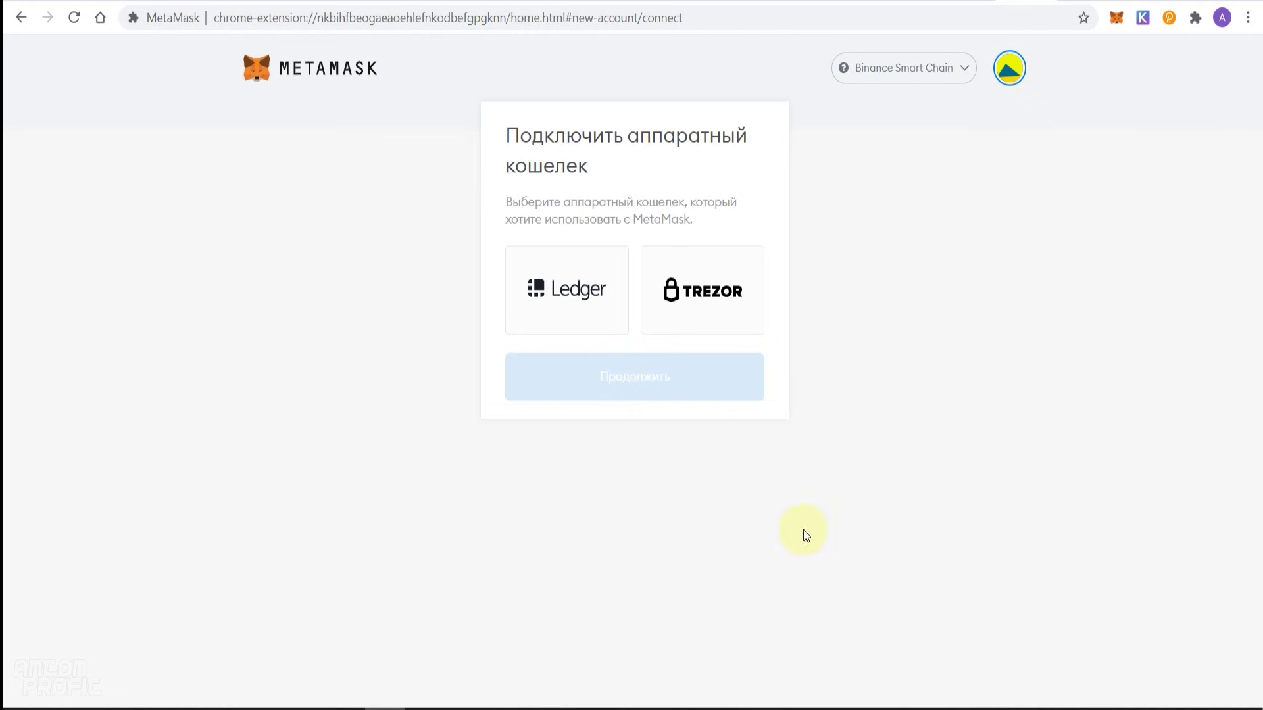
Step: Connect the Ledger device to MetaMask, retrying the connection if needed, and unlock the first listed account
left_click(568, 294)
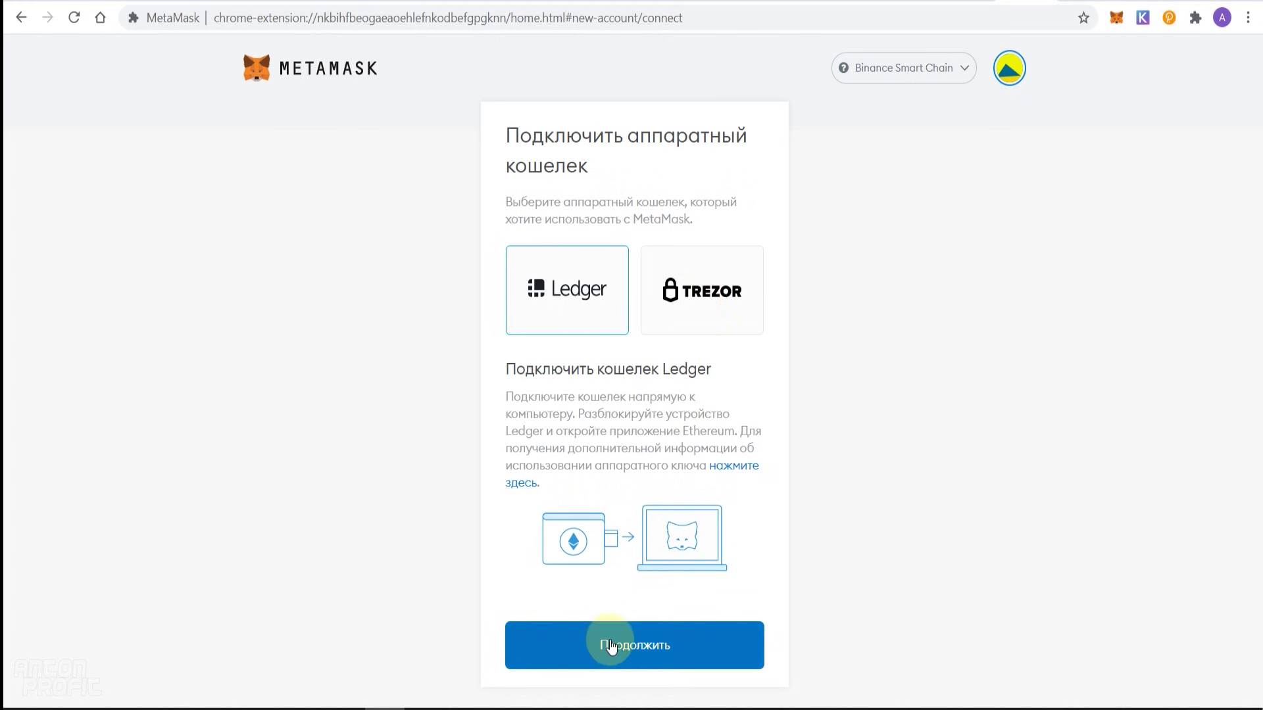
left_click(634, 645)
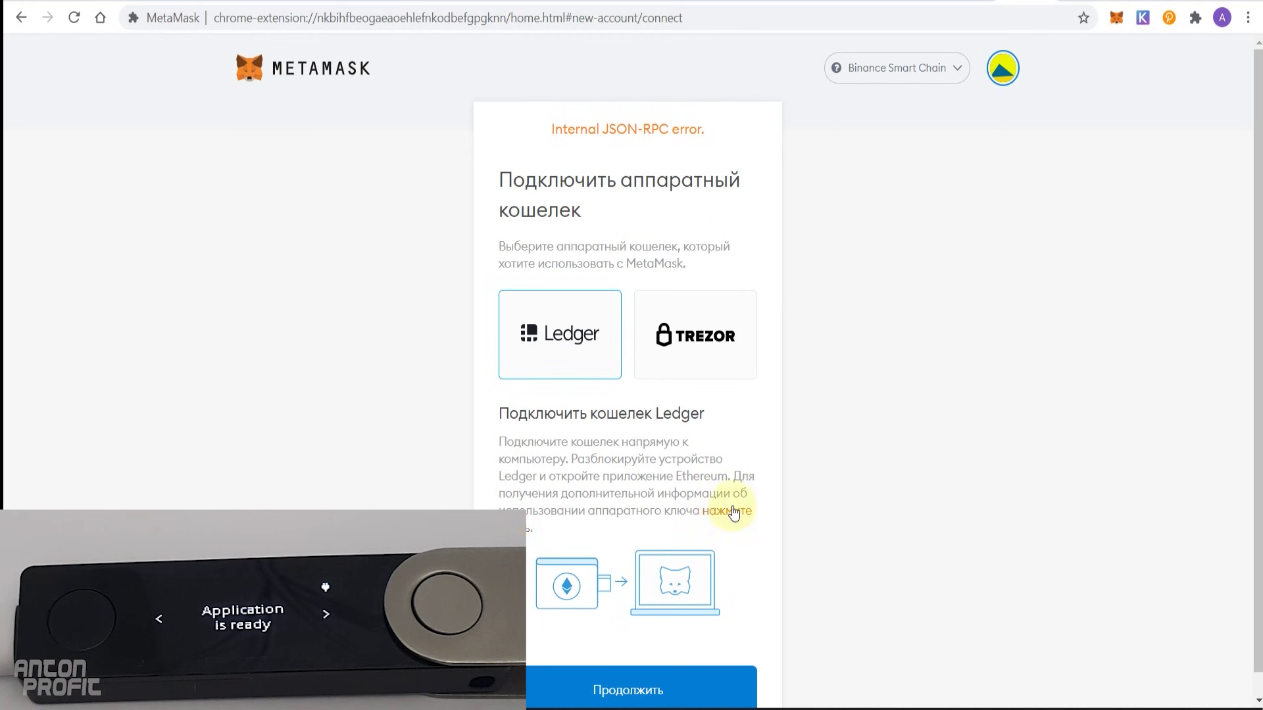
left_click(643, 697)
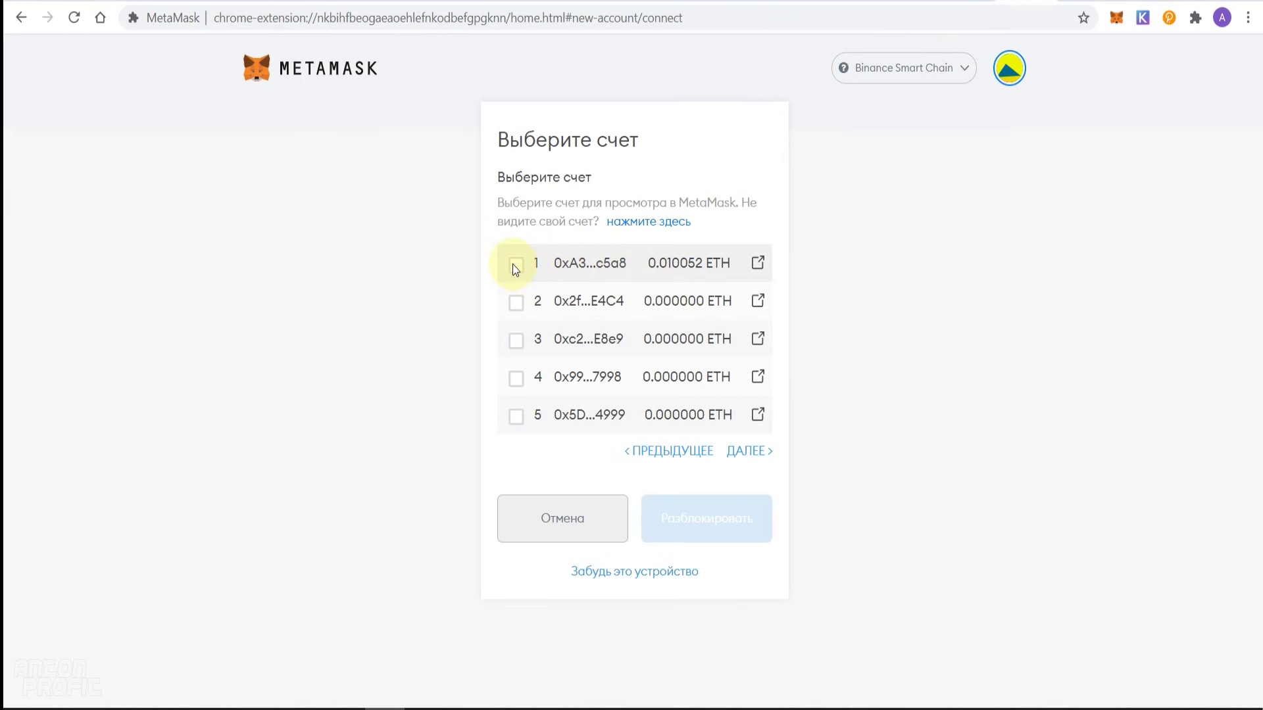
left_click(515, 266)
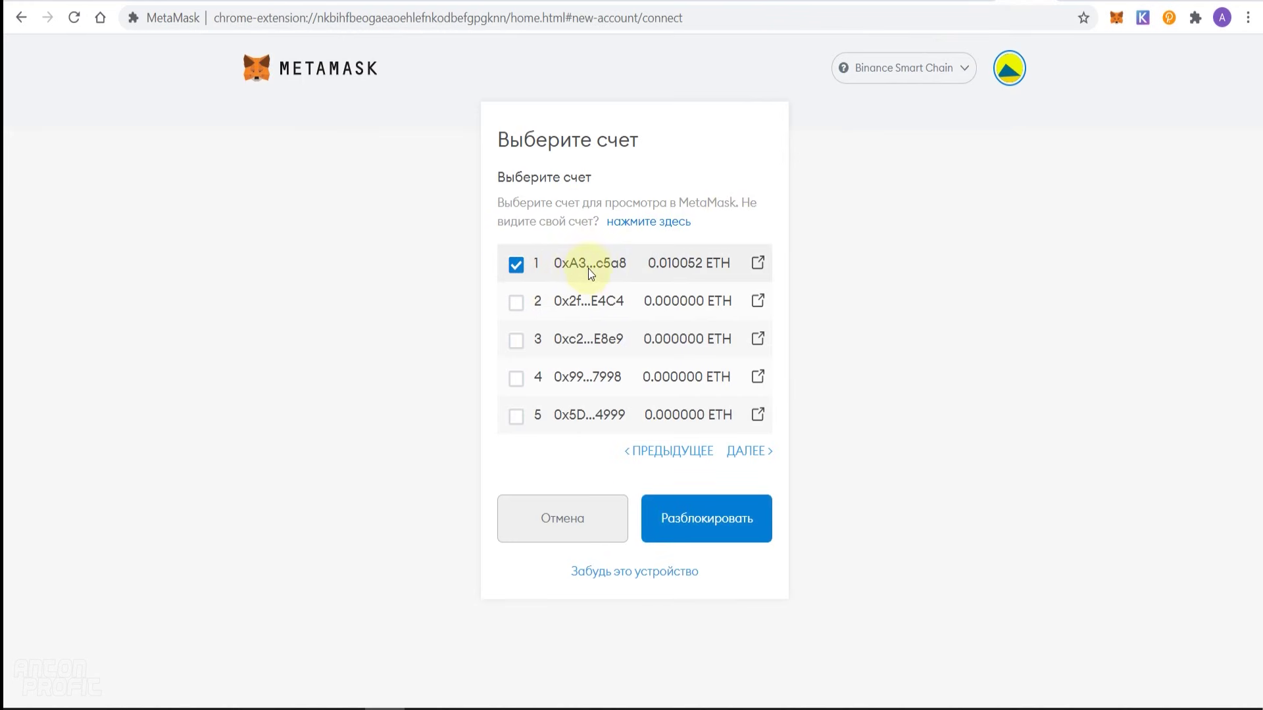
left_click(713, 518)
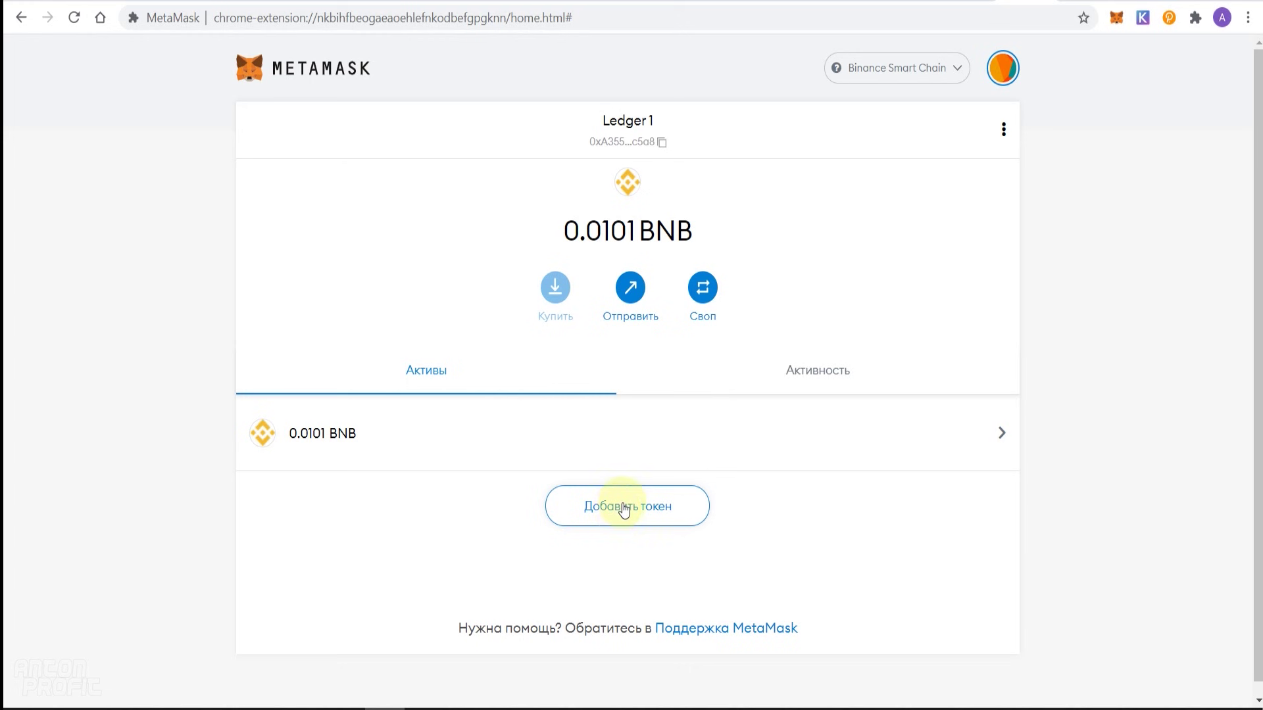
Step: Revisit the Ledger Live account, search CoinMarketCap for c98, and examine the Coin98 contract addresses on the additional networks
left_click(830, 707)
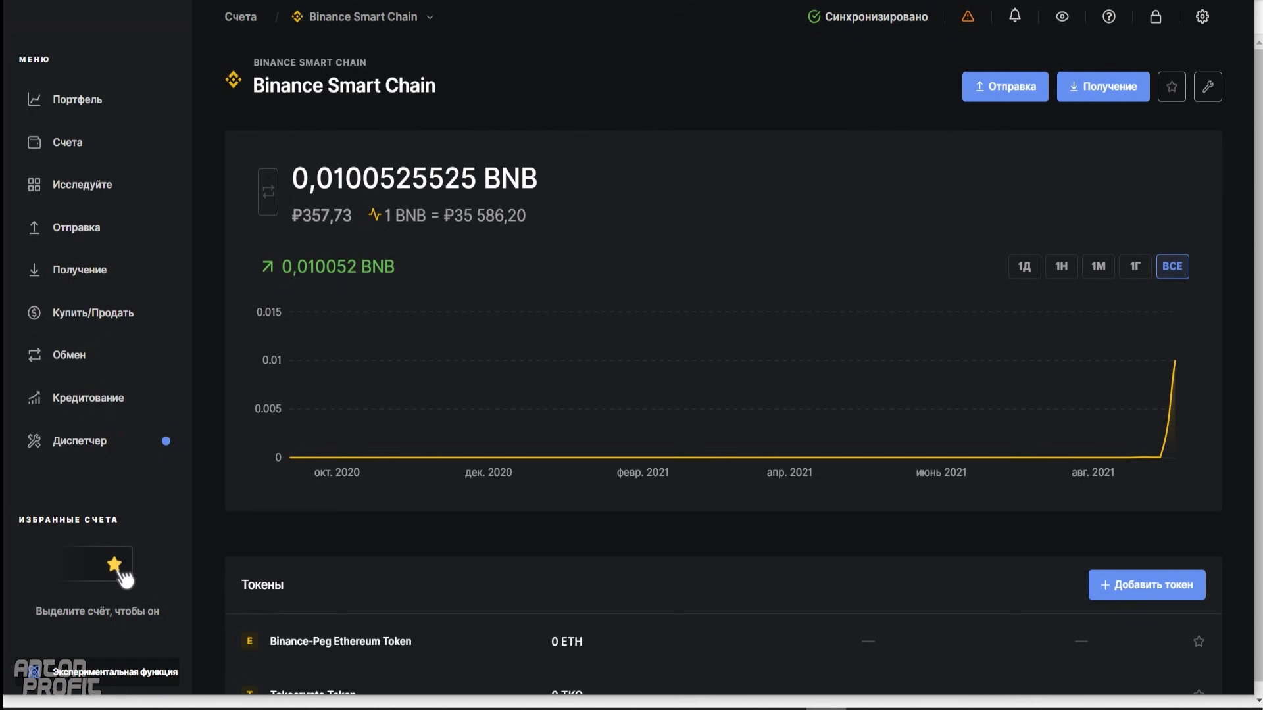
key("alt+Tab")
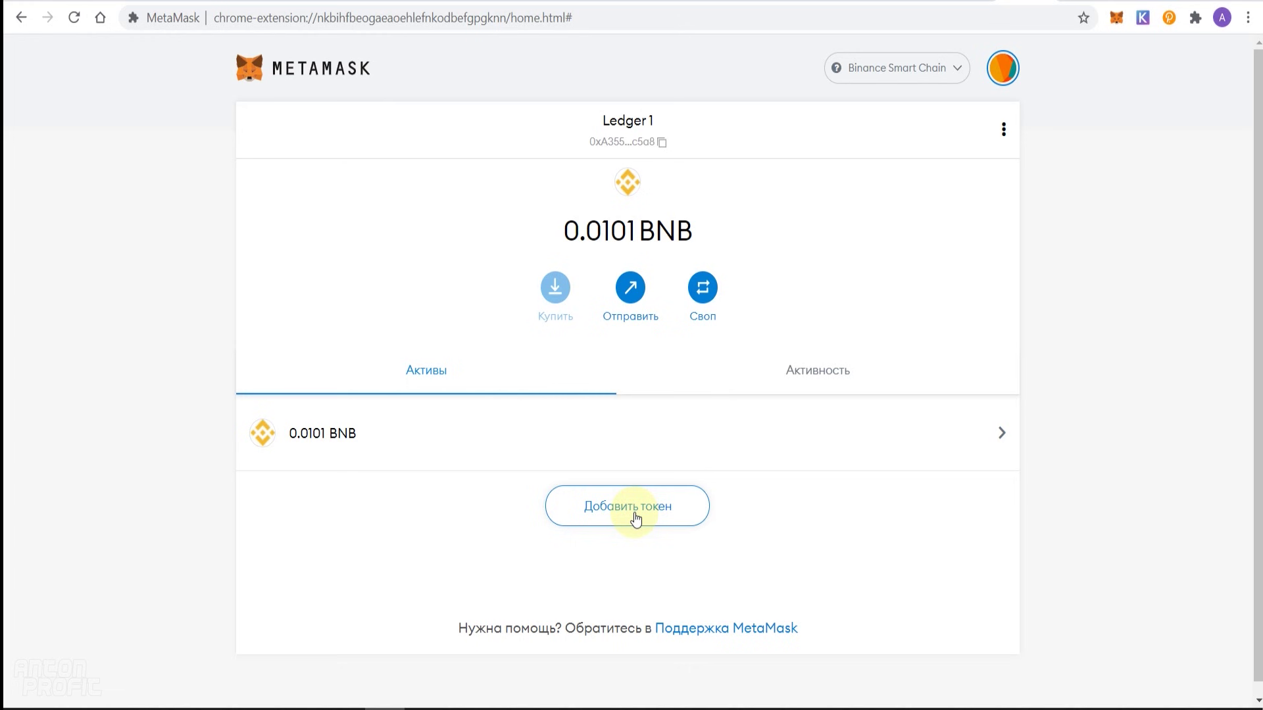
left_click(321, 5)
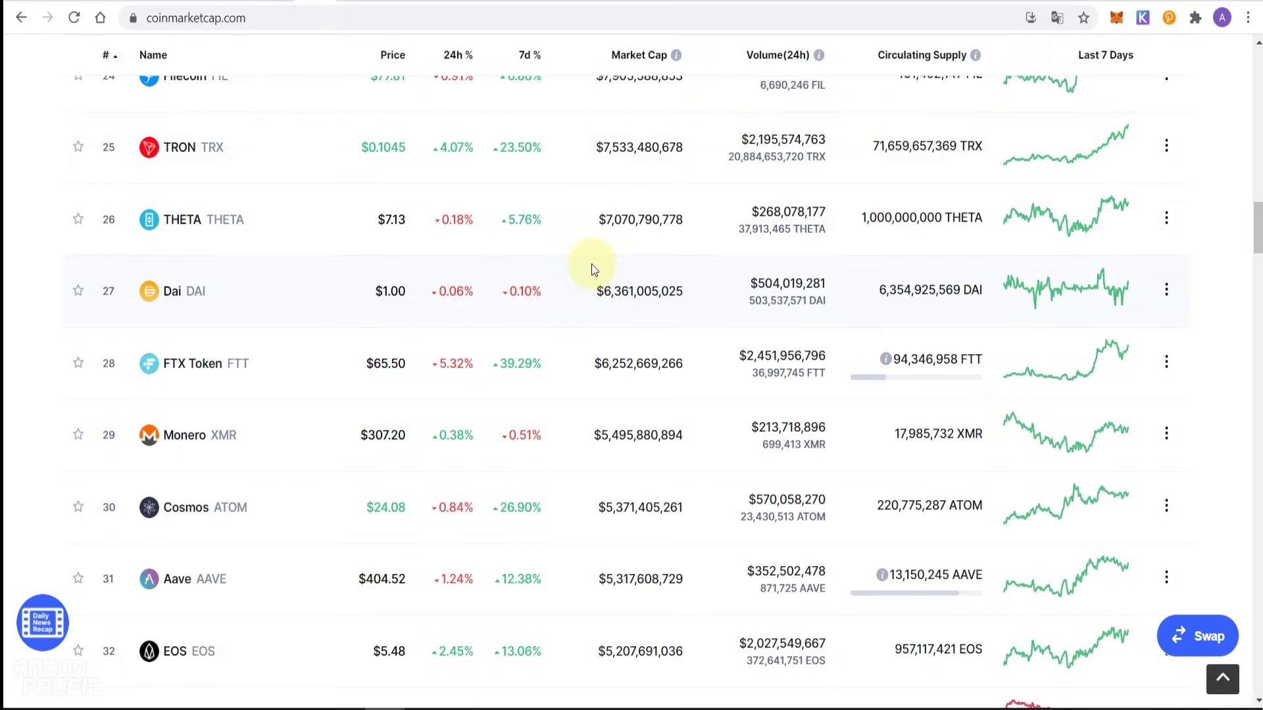
scroll(590, 271, "up", 20)
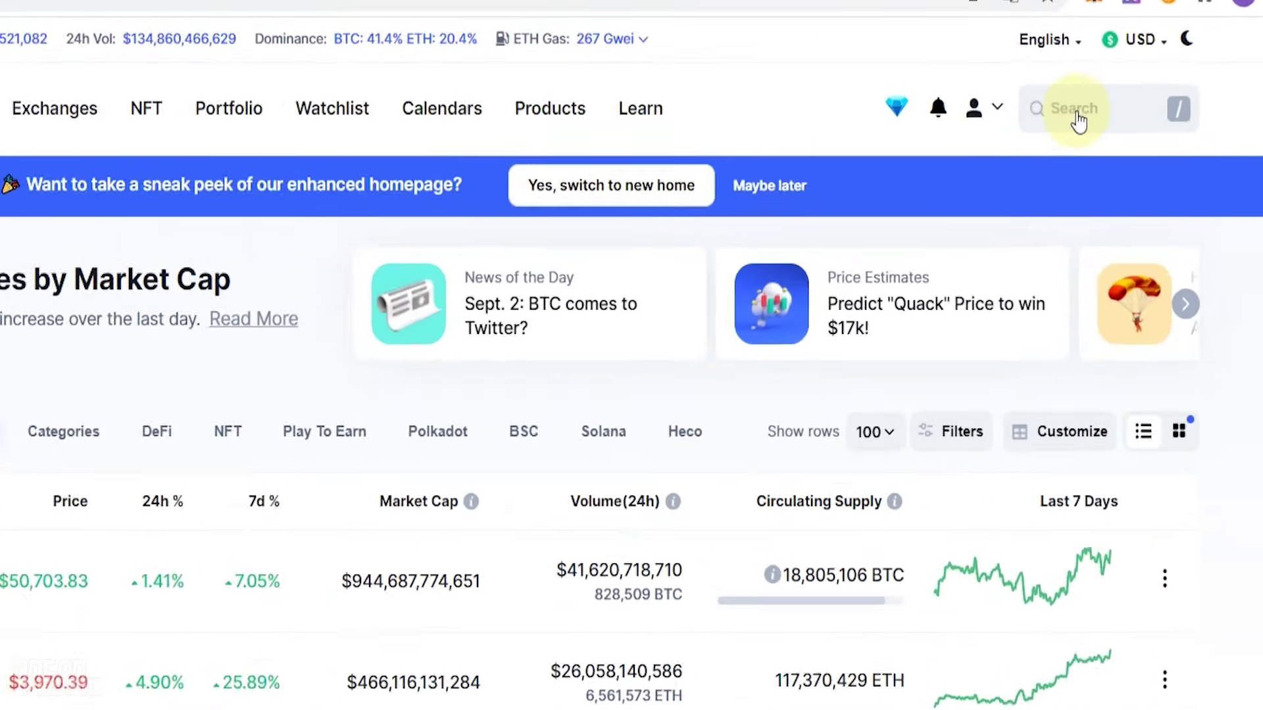
left_click(1105, 99)
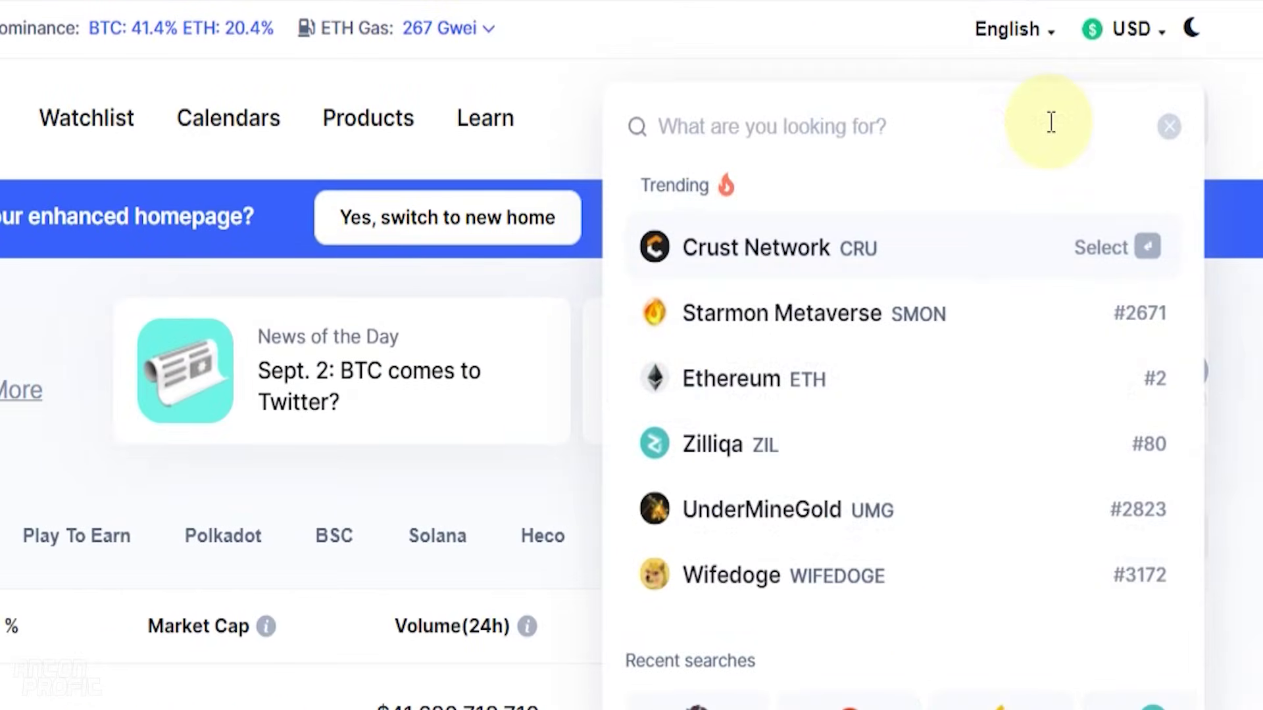
type("c98")
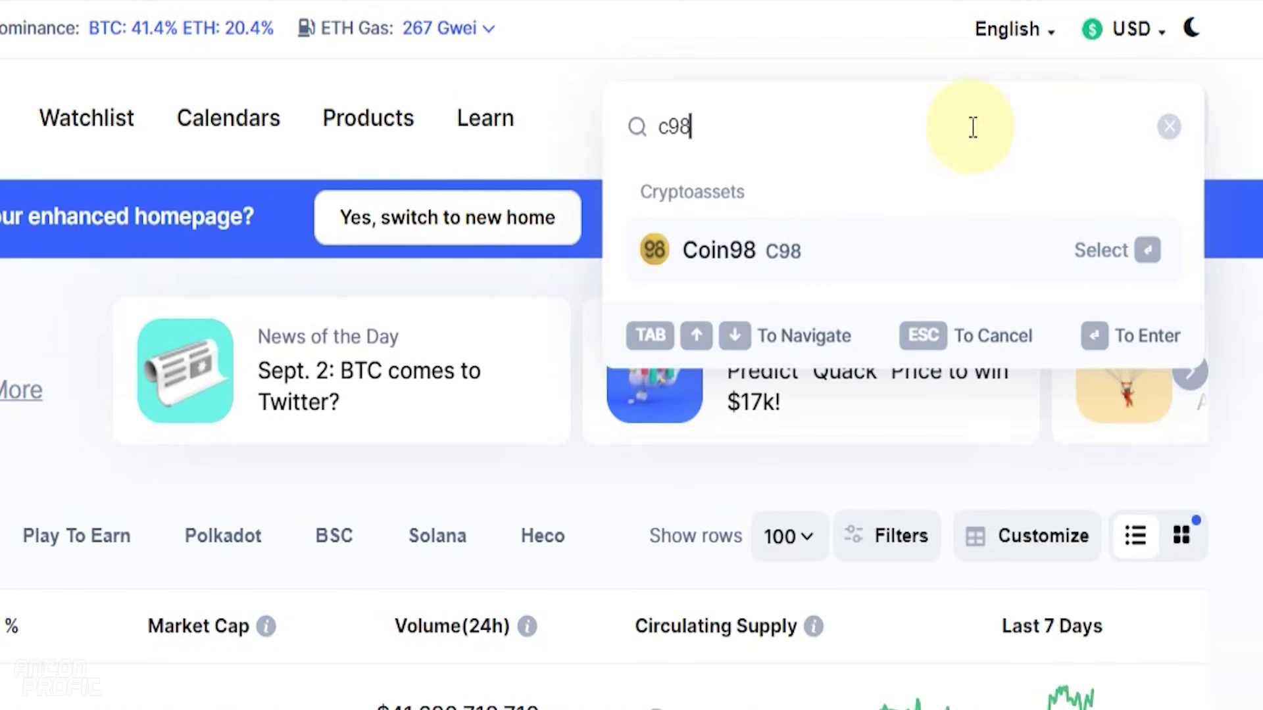
left_click(790, 252)
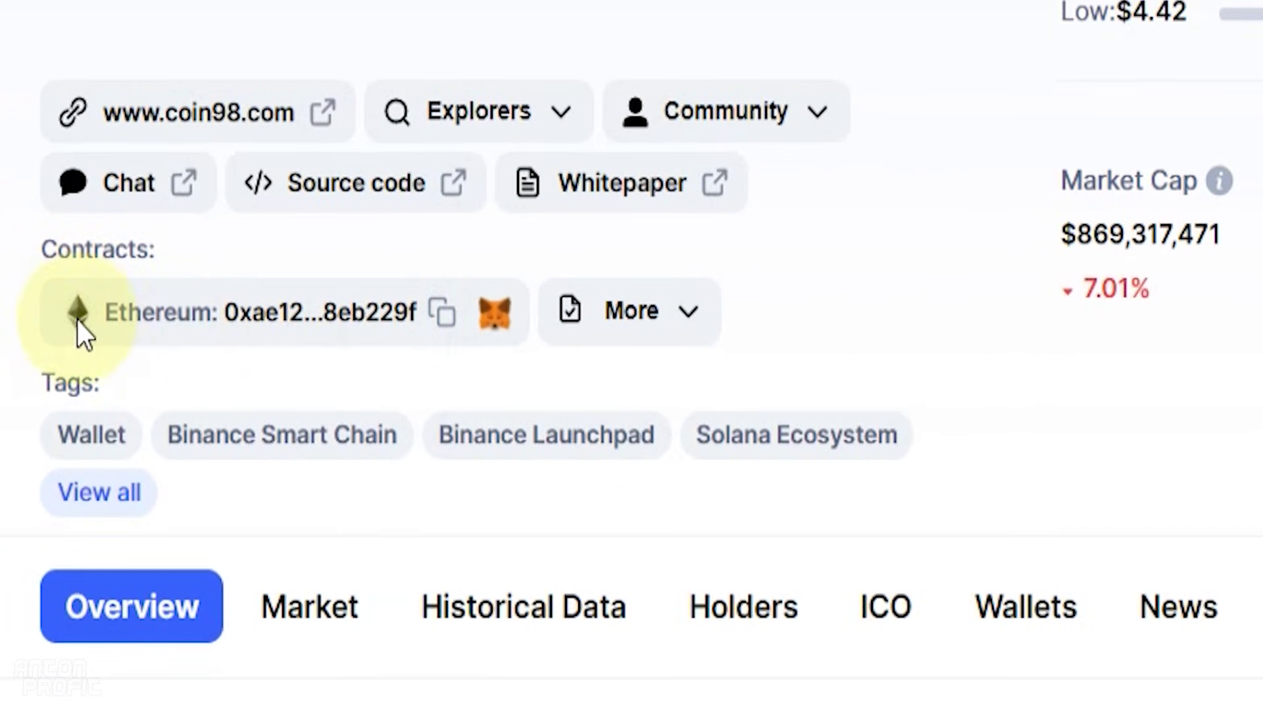
left_click(699, 329)
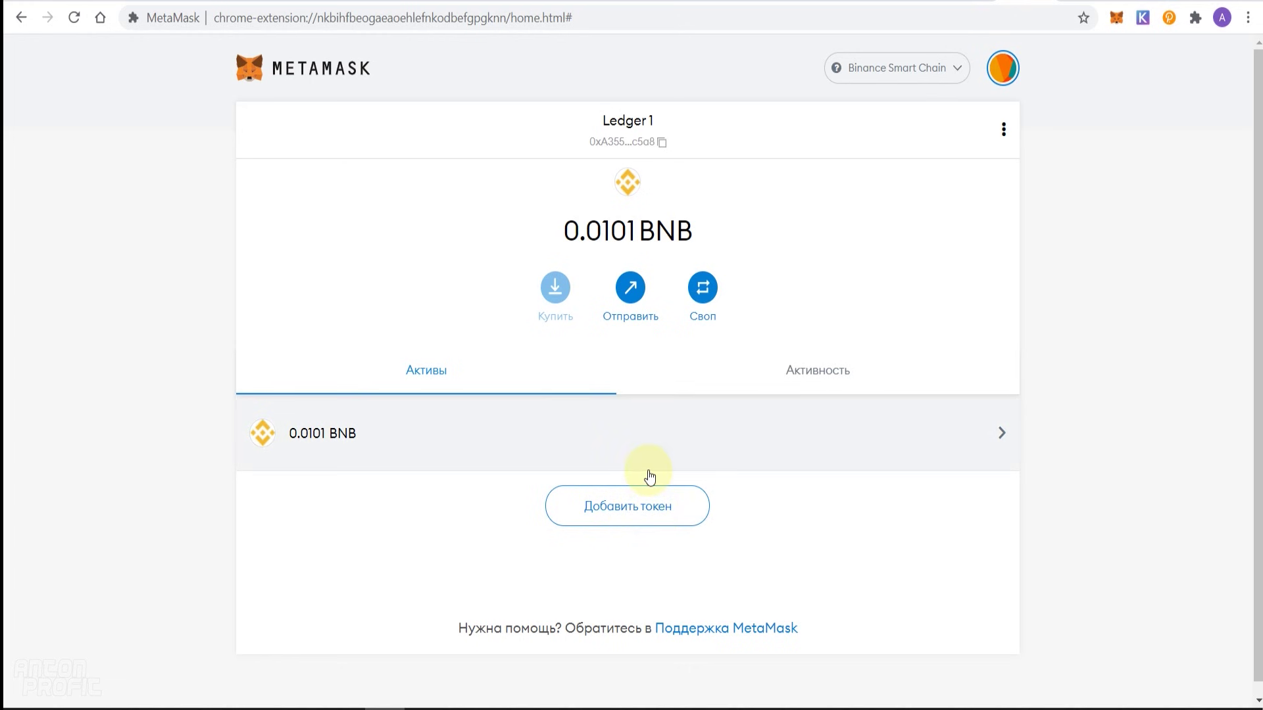
Step: Search CoinMarketCap for shib and open the SHIBA INU token page
key("ctrl+Tab")
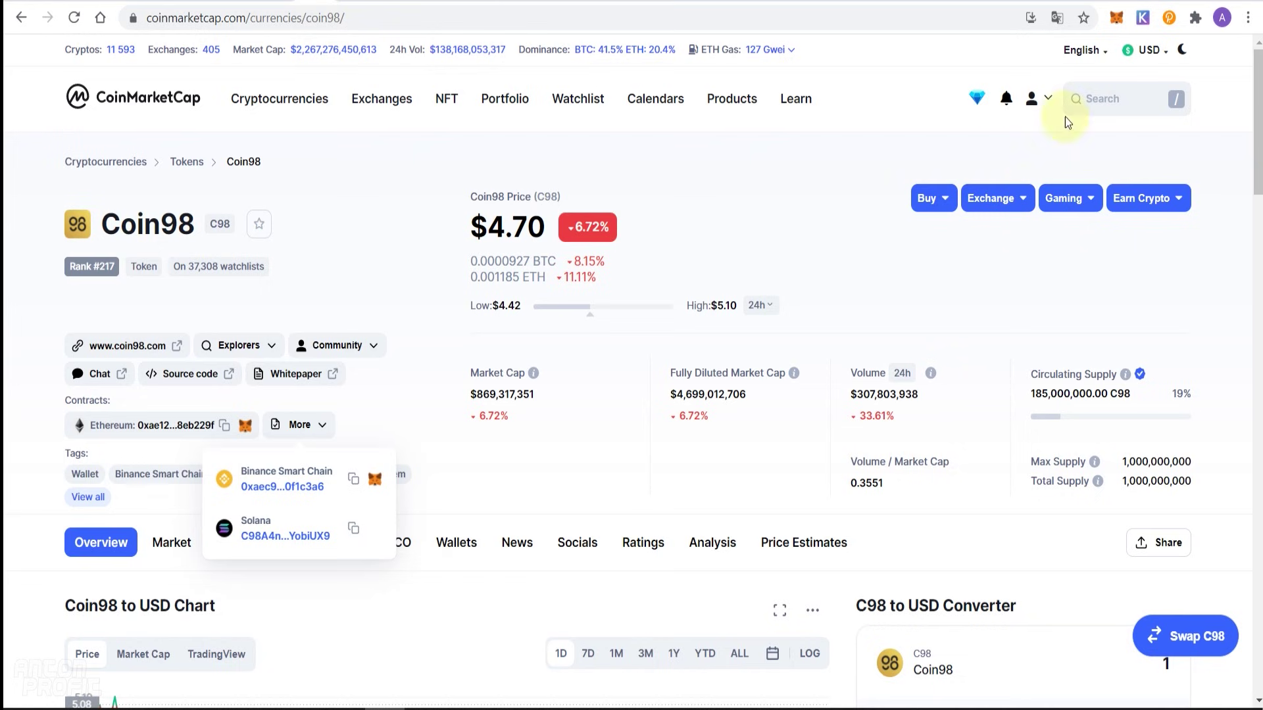
left_click(1108, 101)
type("sh")
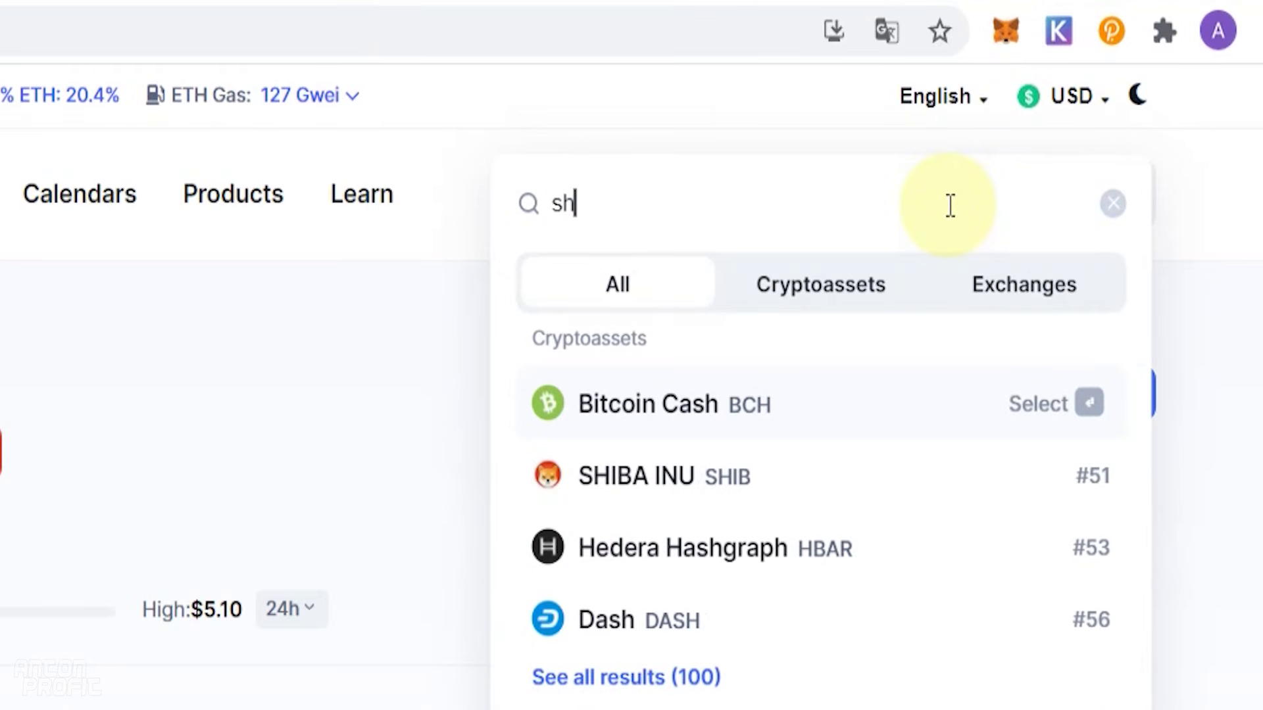
type("ib")
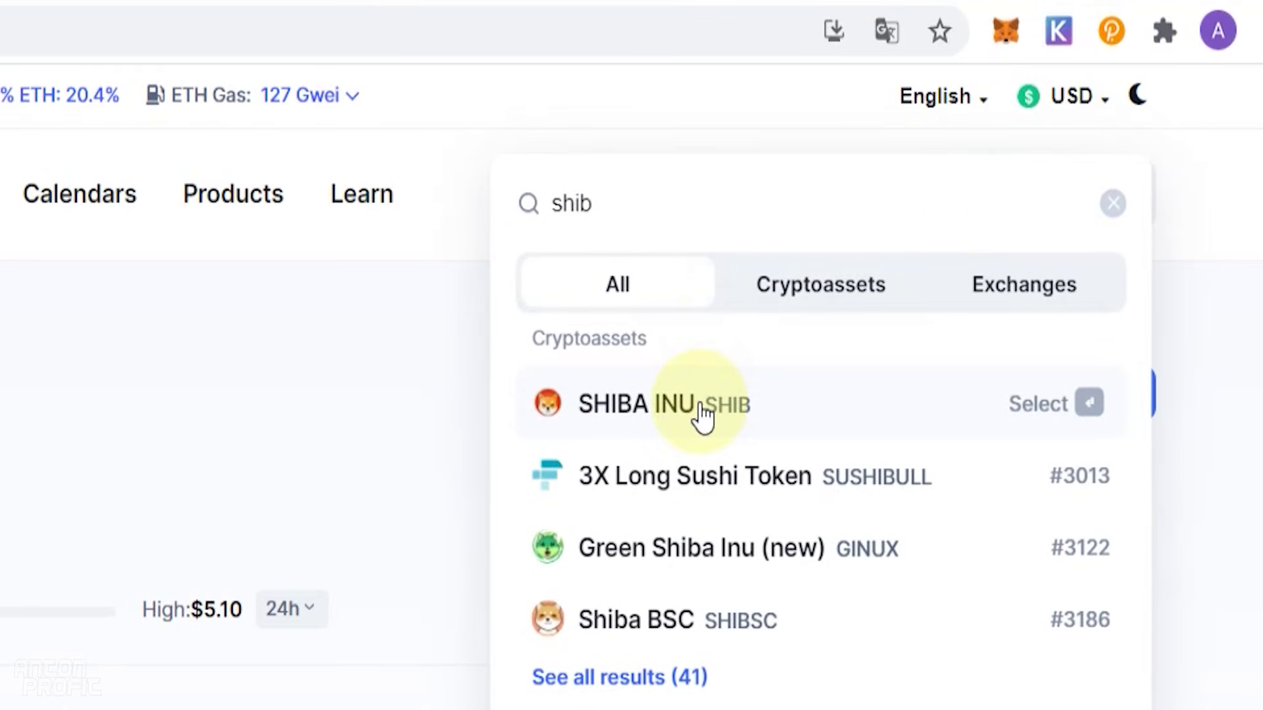
left_click(703, 413)
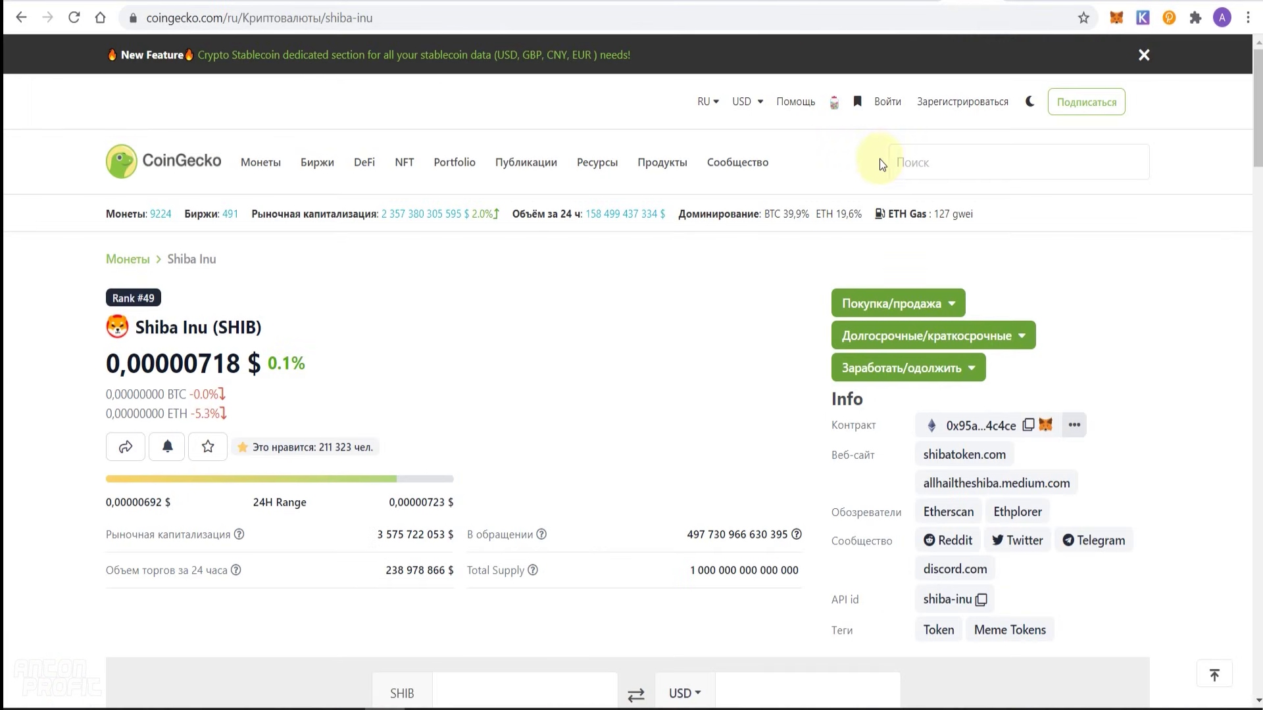
Step: Search CoinGecko for shi and examine the Shiba Inu contract addresses on the additional networks
left_click(939, 164)
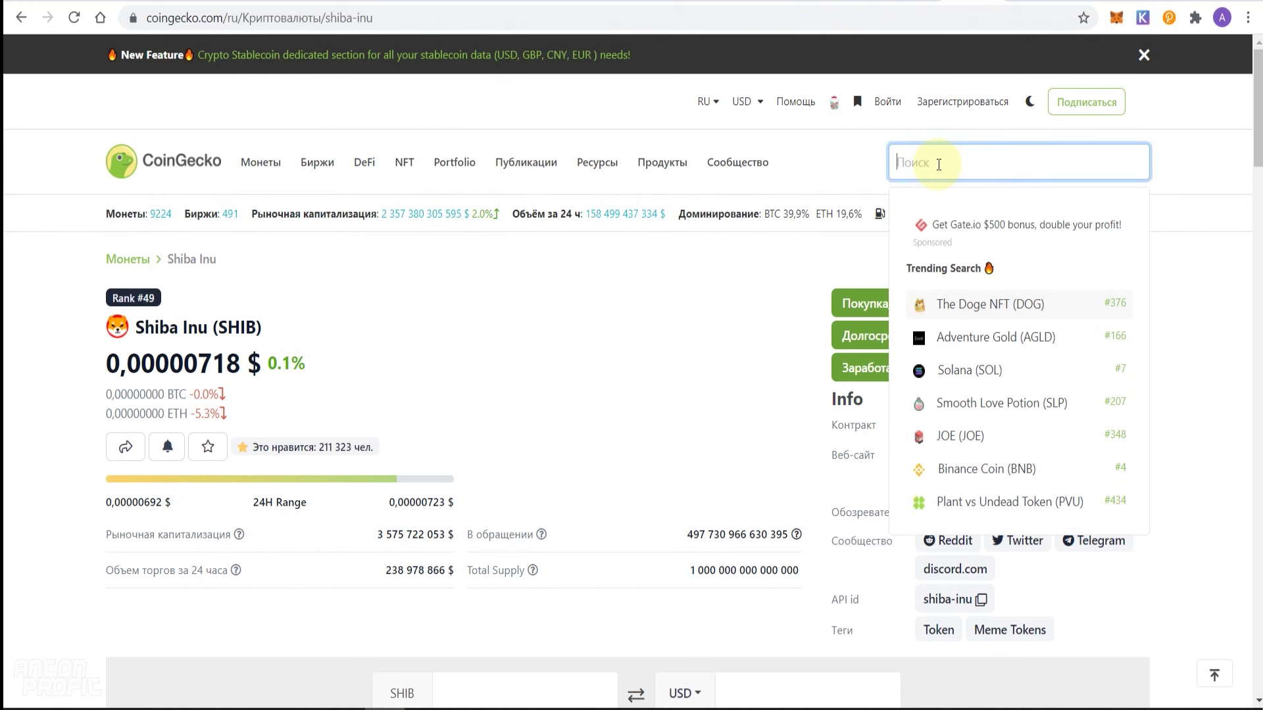
type("shi")
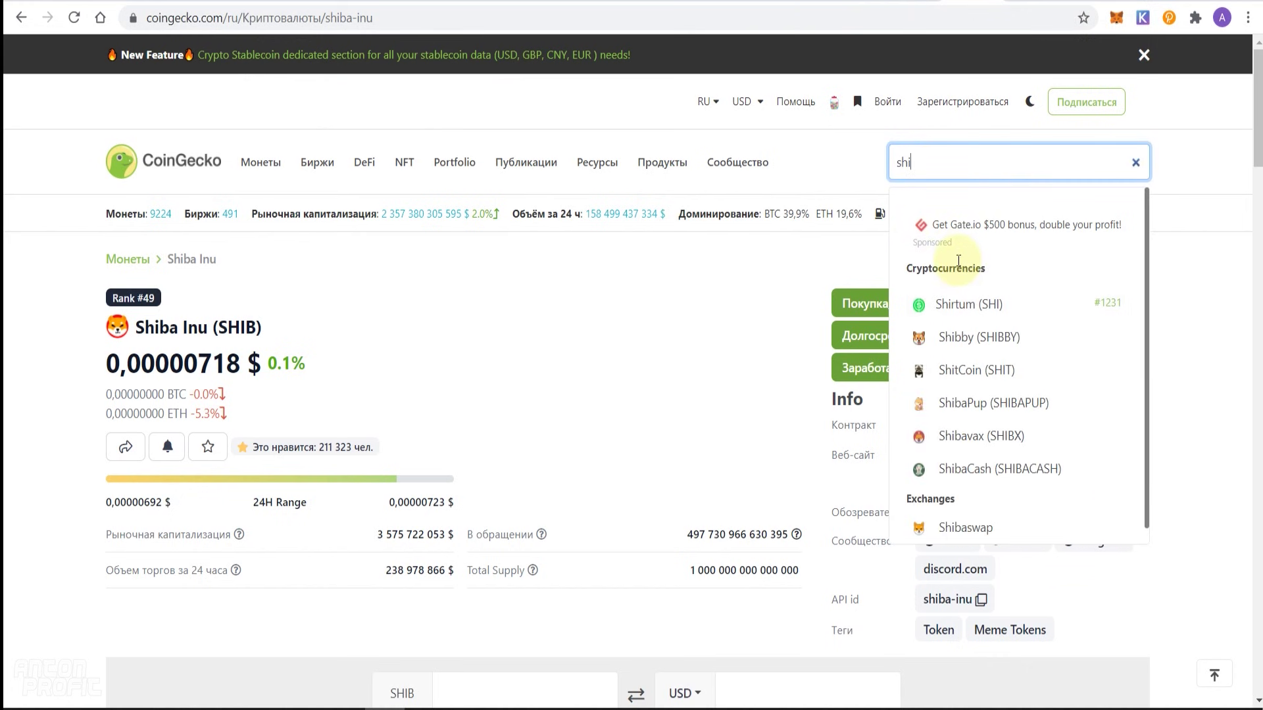
left_click(526, 309)
scroll(534, 306, "down", 3)
scroll(537, 307, "up", 2)
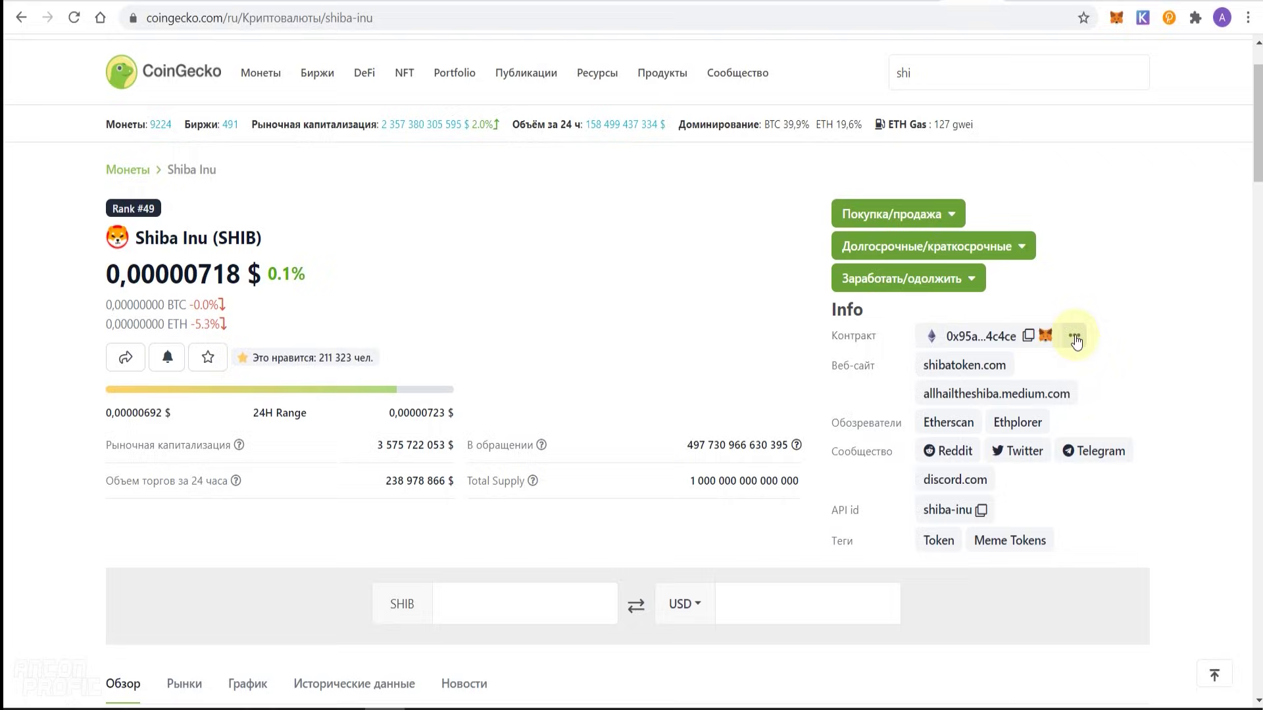
left_click(1074, 337)
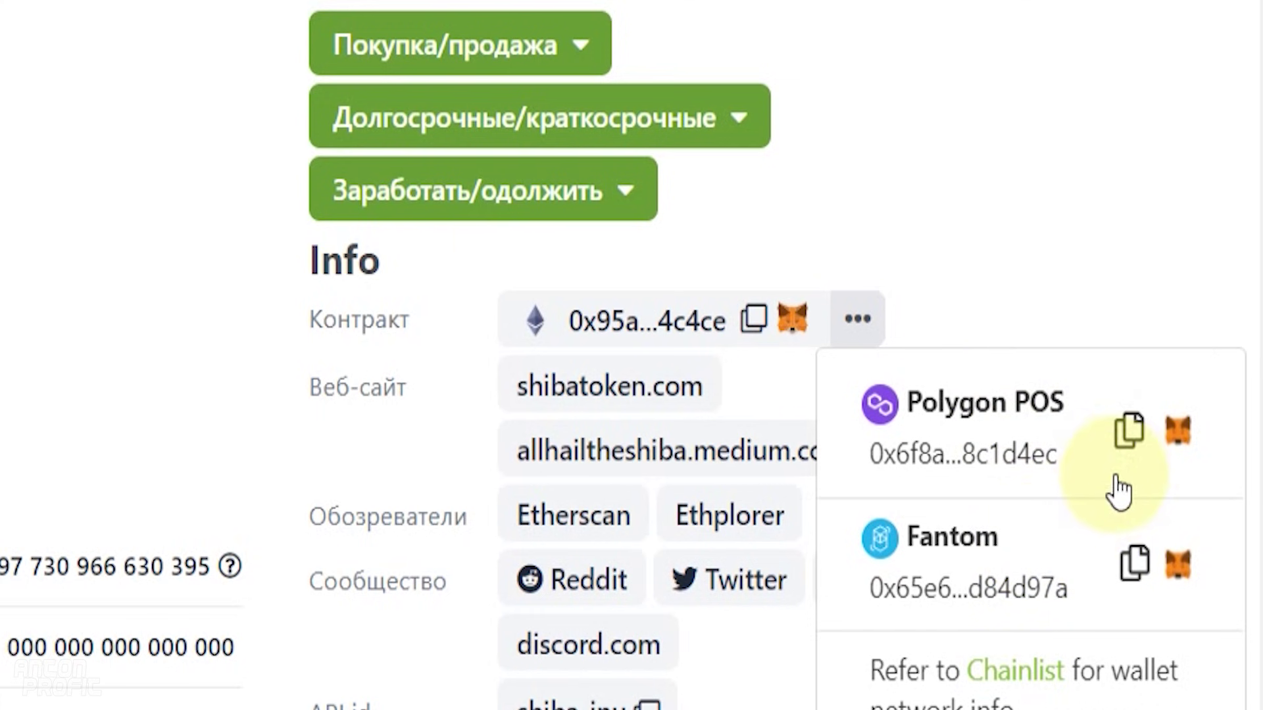
left_click(1115, 446)
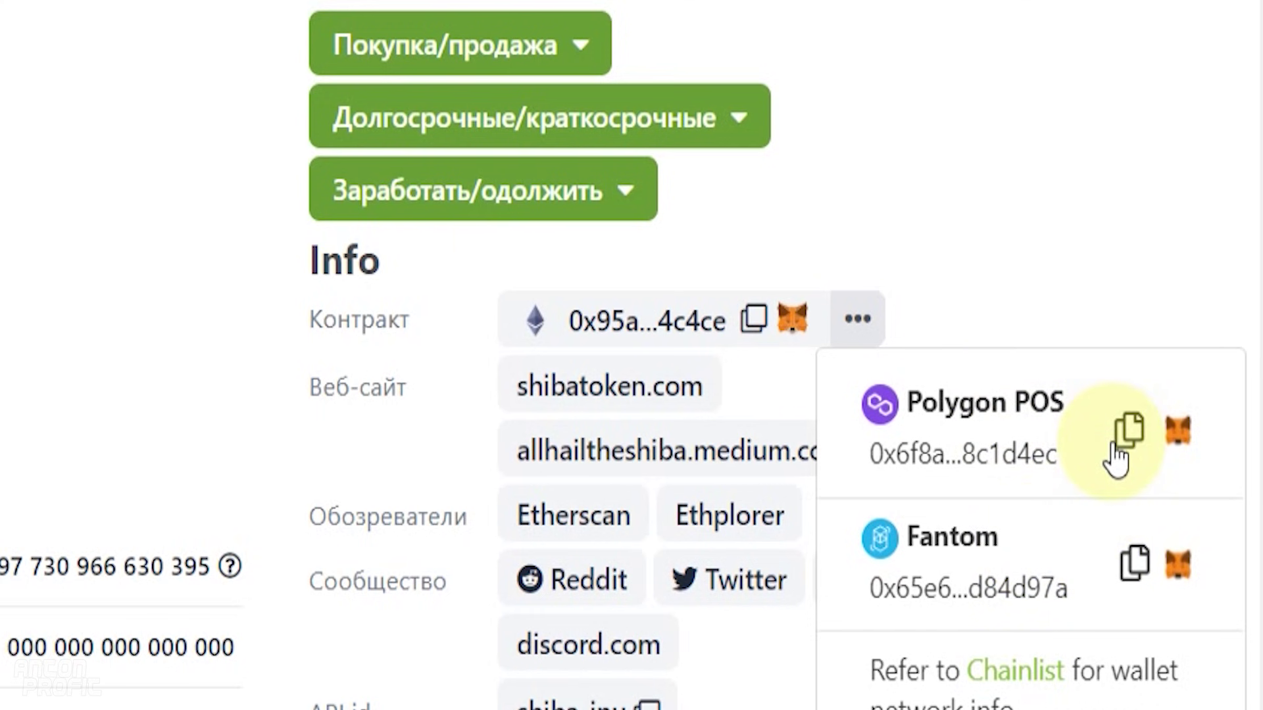
left_click(1040, 208)
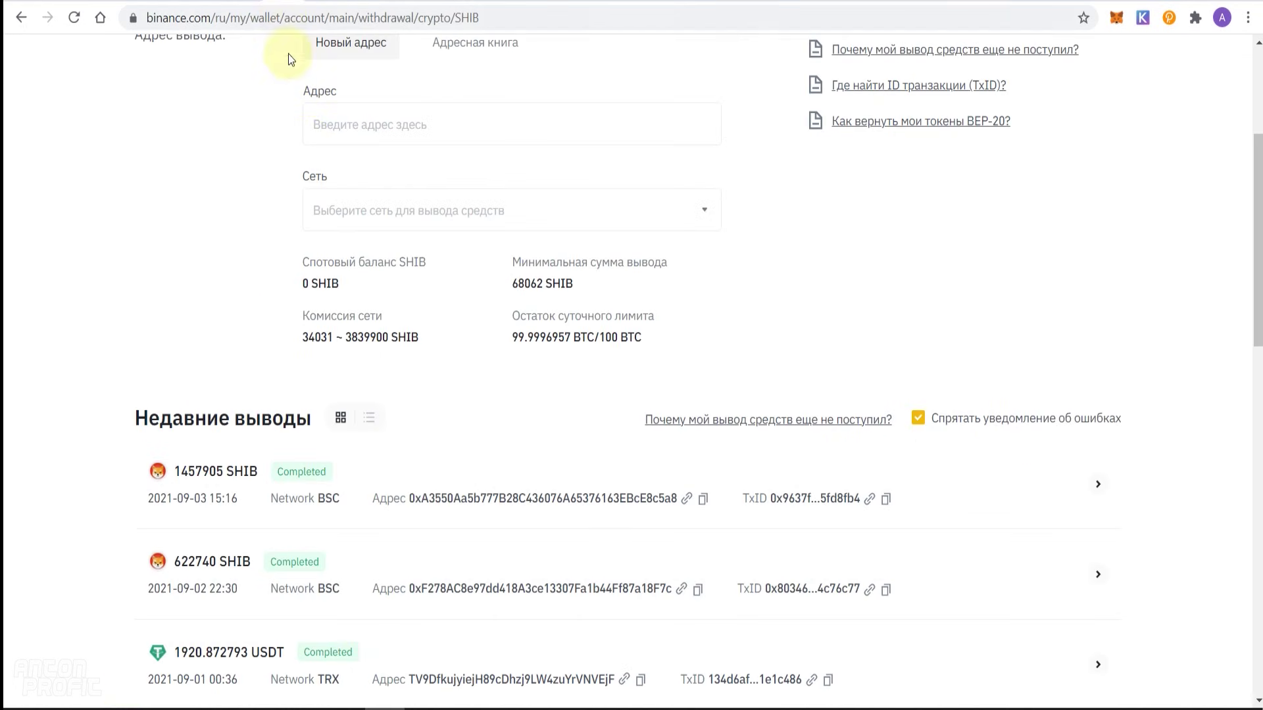
Step: Switch to Binance, open the crypto withdrawal page from the fiat and spot wallet, and view the latest SHIB withdrawal's transaction on BscScan
scroll(601, 254, "up", 5)
mouse_move(883, 67)
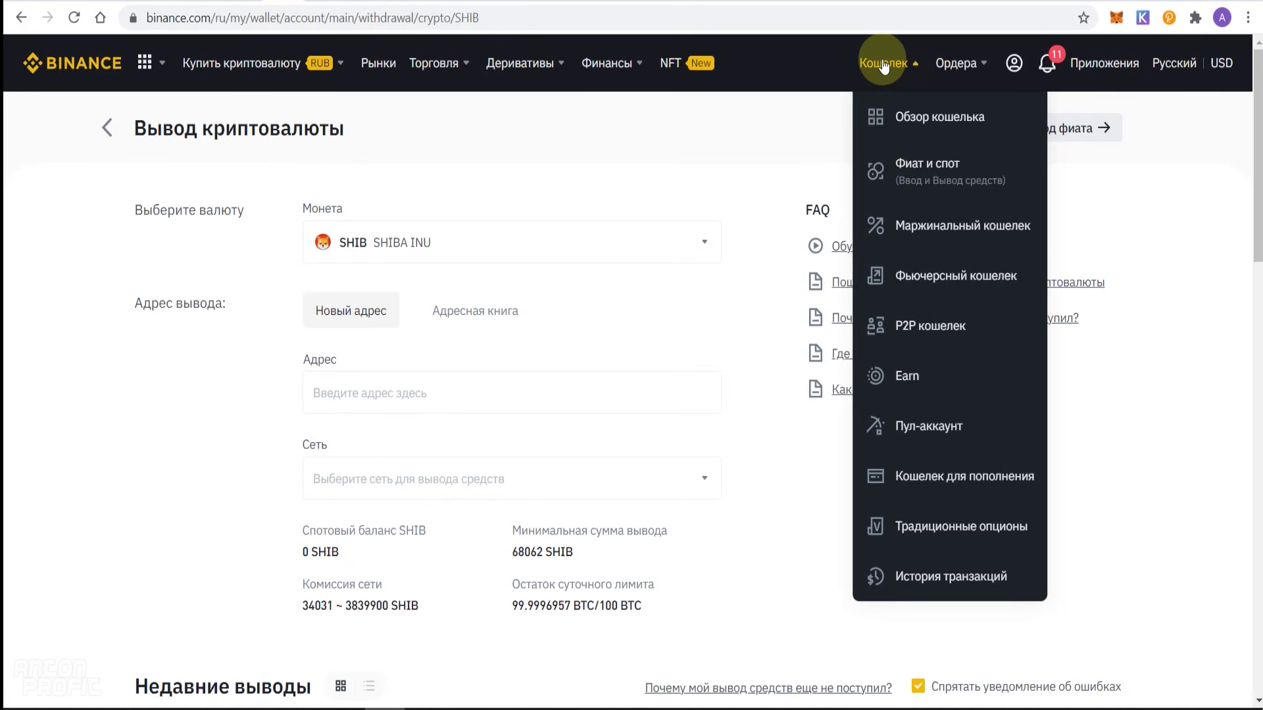
left_click(882, 169)
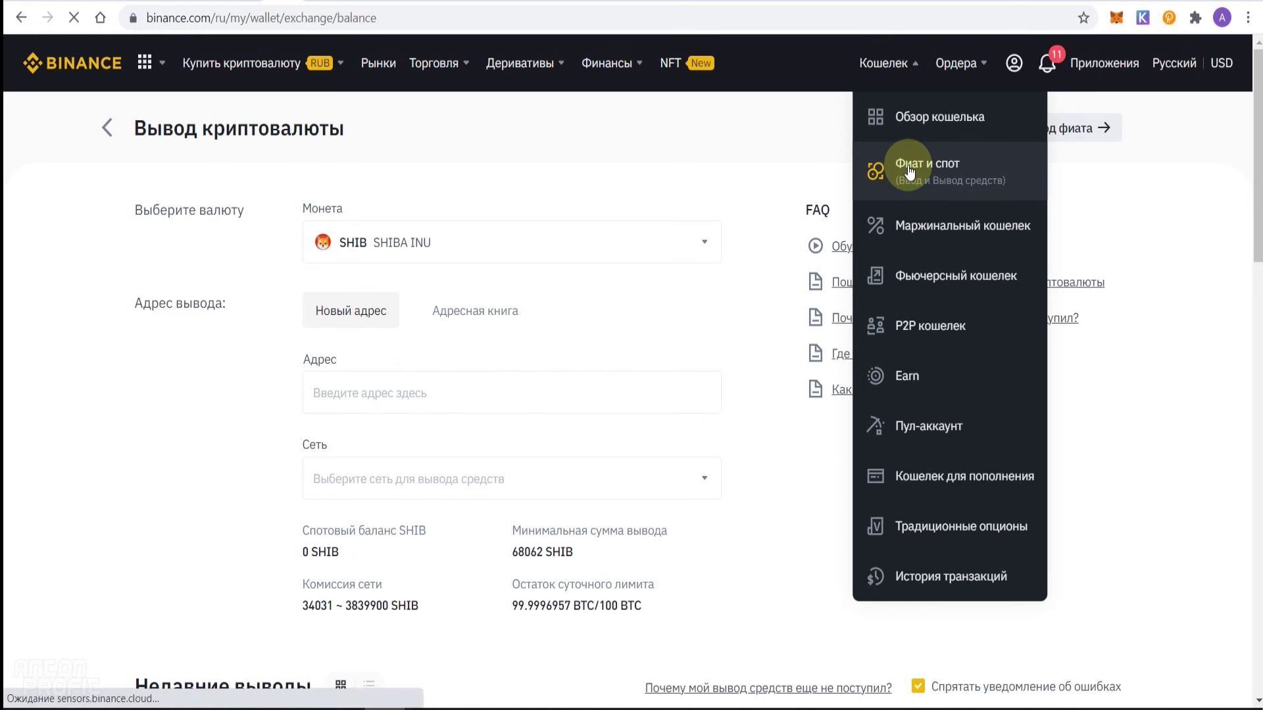
left_click(644, 134)
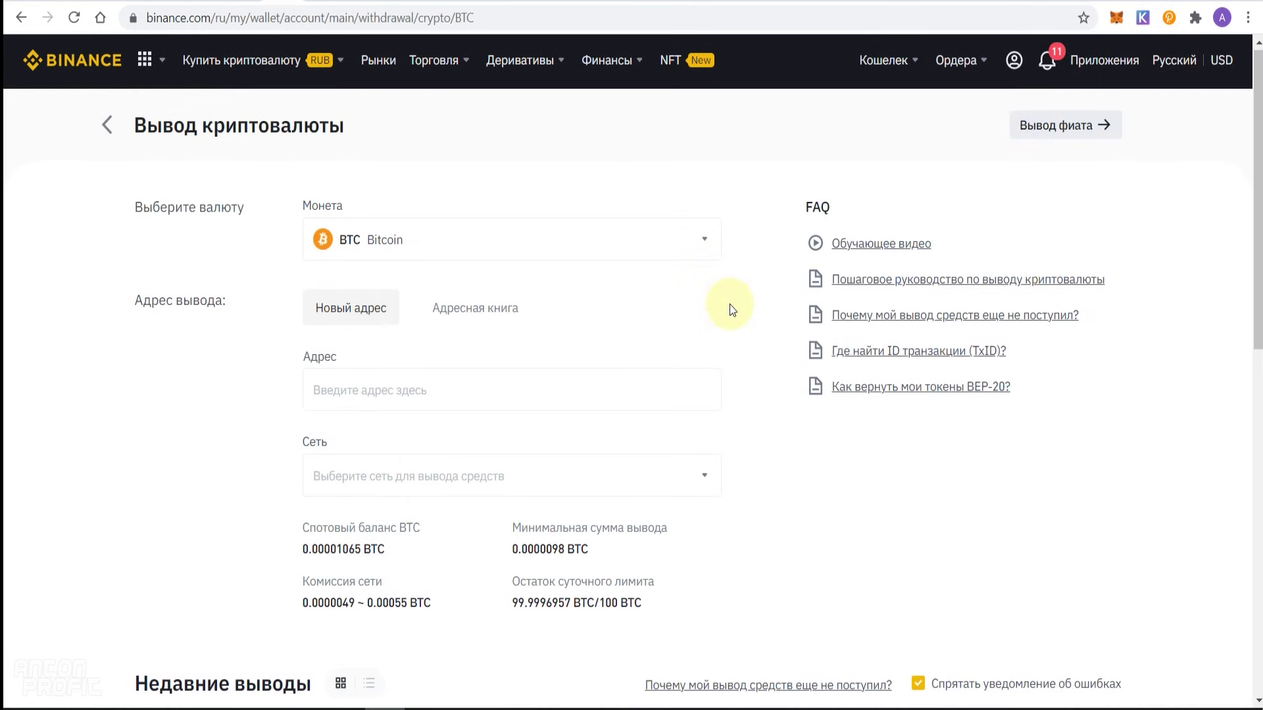
scroll(729, 304, "down", 1)
scroll(728, 304, "down", 5)
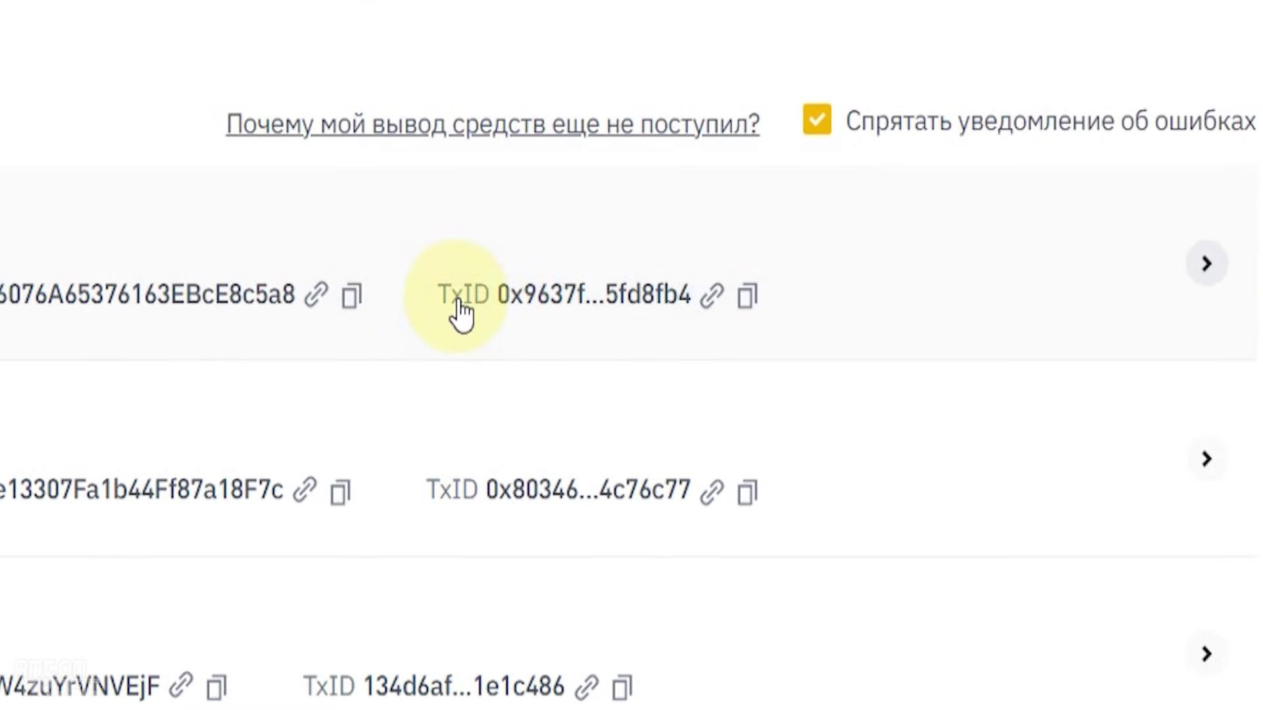
left_click(711, 302)
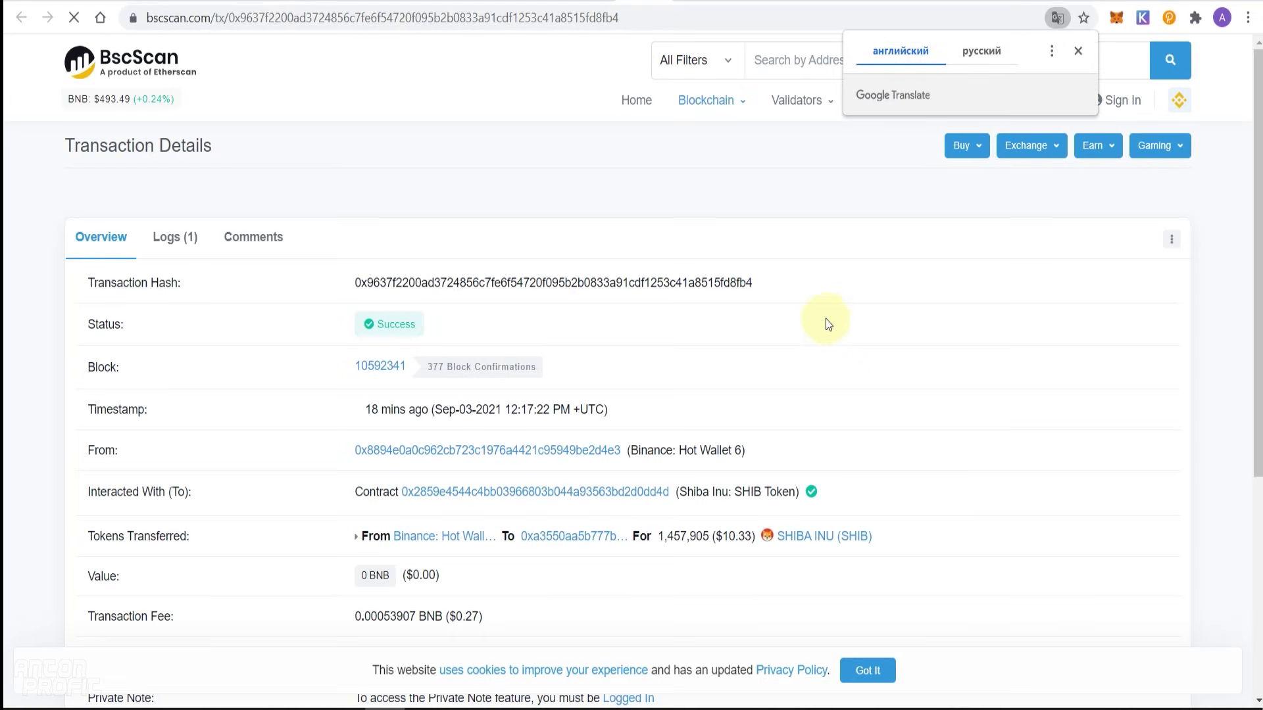
Step: Open the SHIBA INU token page from the transaction's transferred tokens and copy the token's contract address
scroll(737, 319, "down", 2)
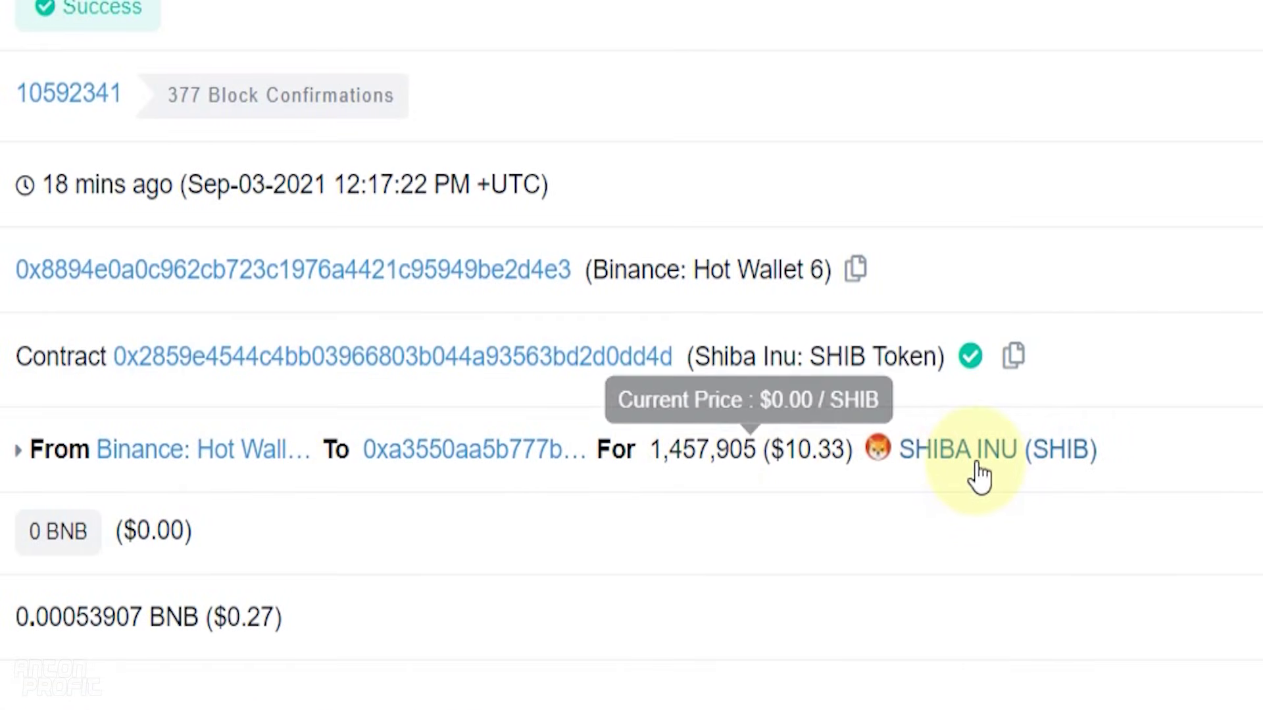
left_click(981, 464)
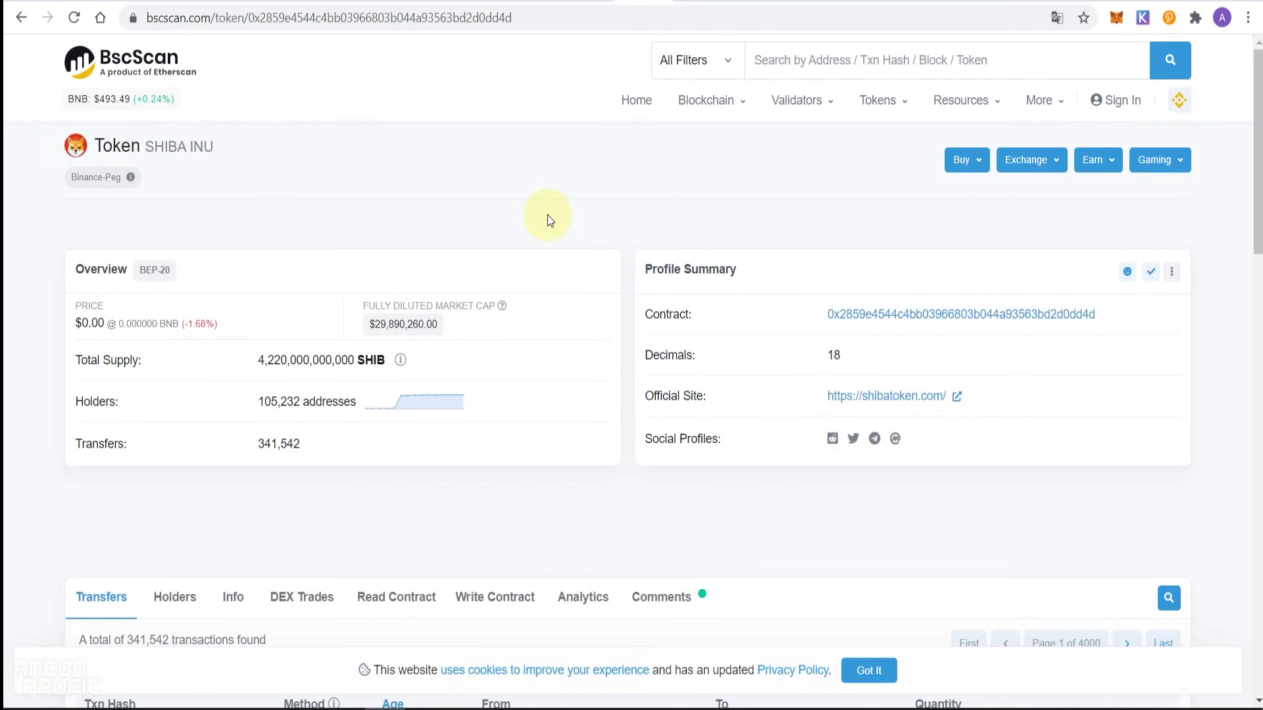
left_click_drag(692, 314, 646, 314)
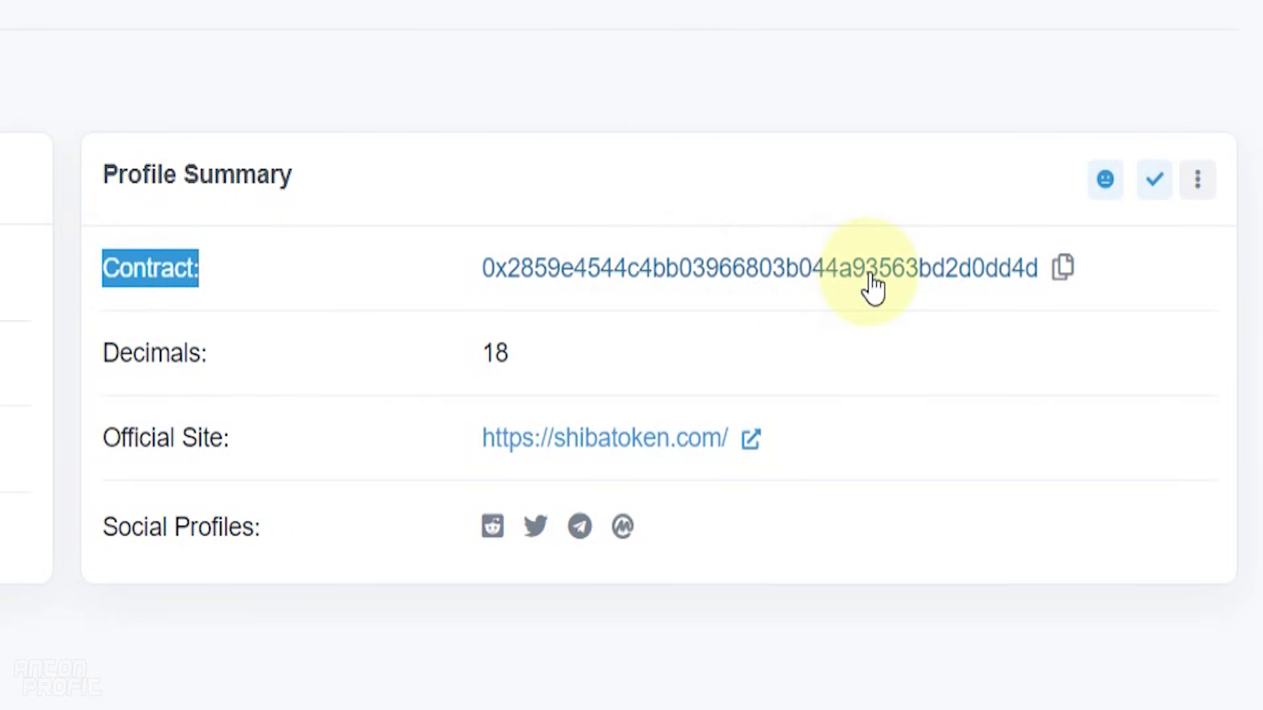
left_click(1067, 273)
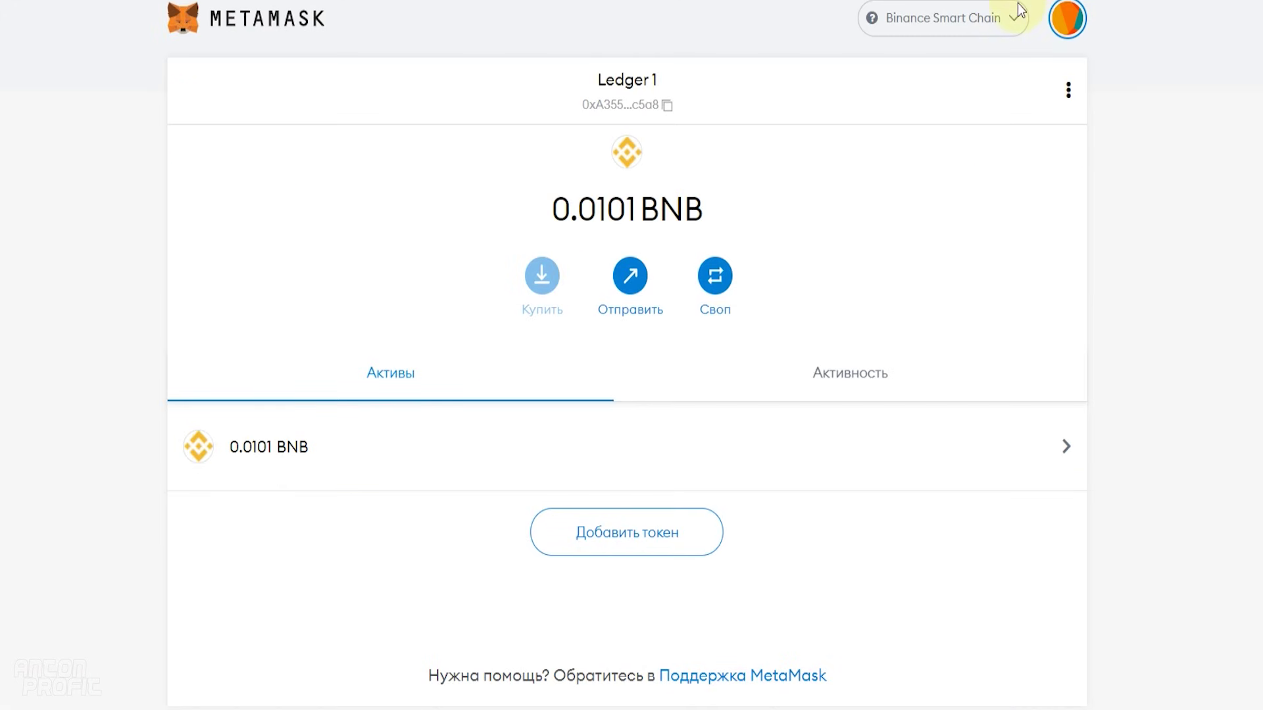
Step: Switch to MetaMask and add SHIB as a custom token on Binance Smart Chain with contract address 0x2859e4544c4bb03966803b044a93563bd2d0dd4d
left_click(630, 532)
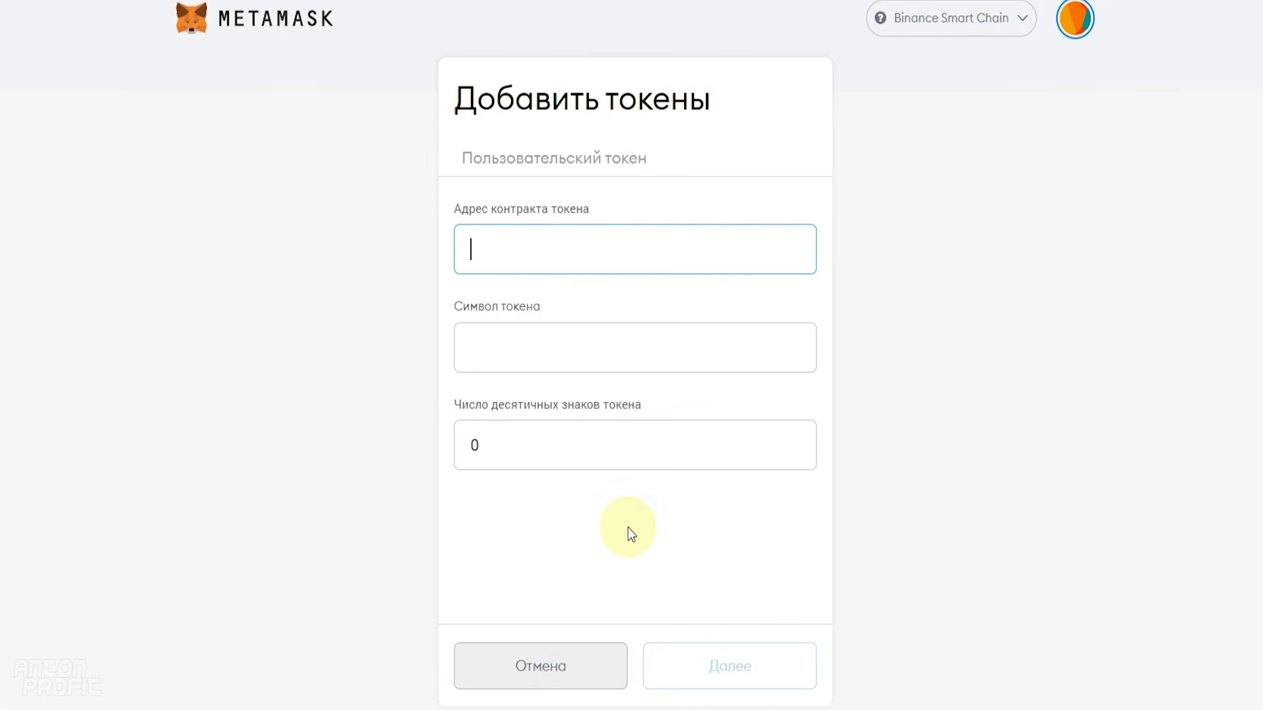
right_click(515, 252)
left_click(574, 413)
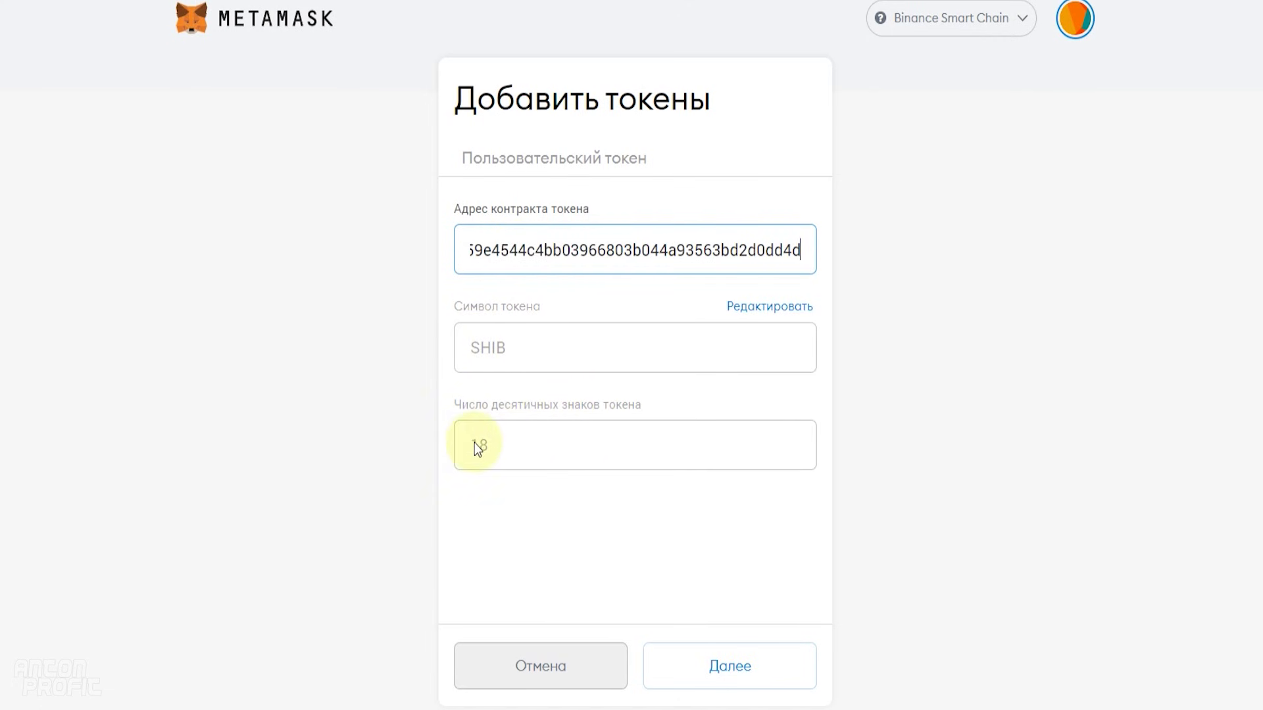
left_click(730, 676)
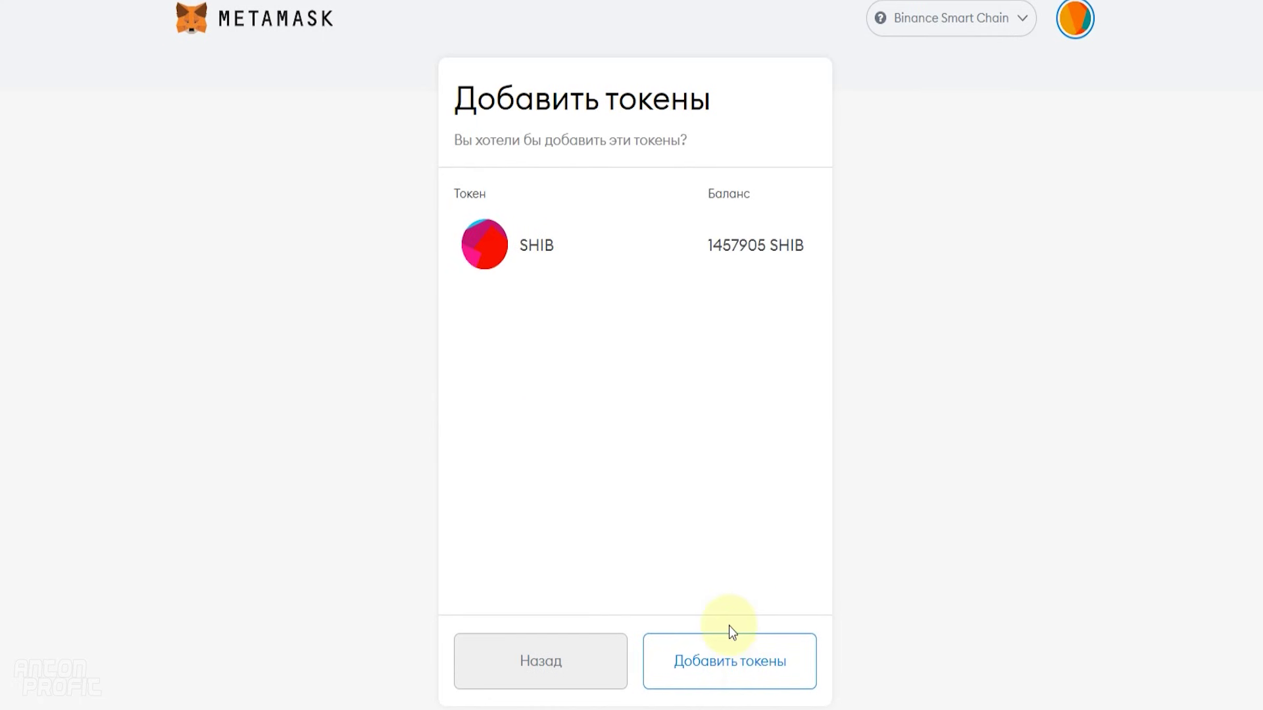
left_click(736, 675)
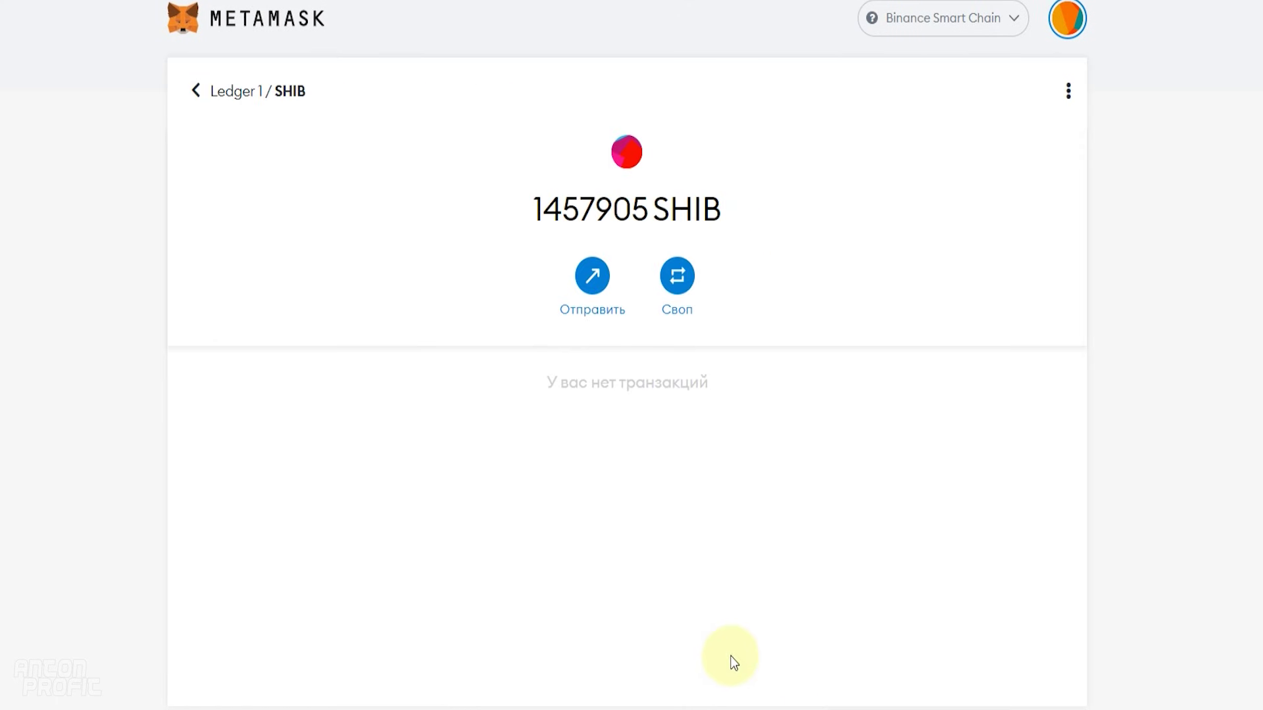
Step: Return to the Ledger 1 asset list and start sending the SHIB token
left_click(223, 99)
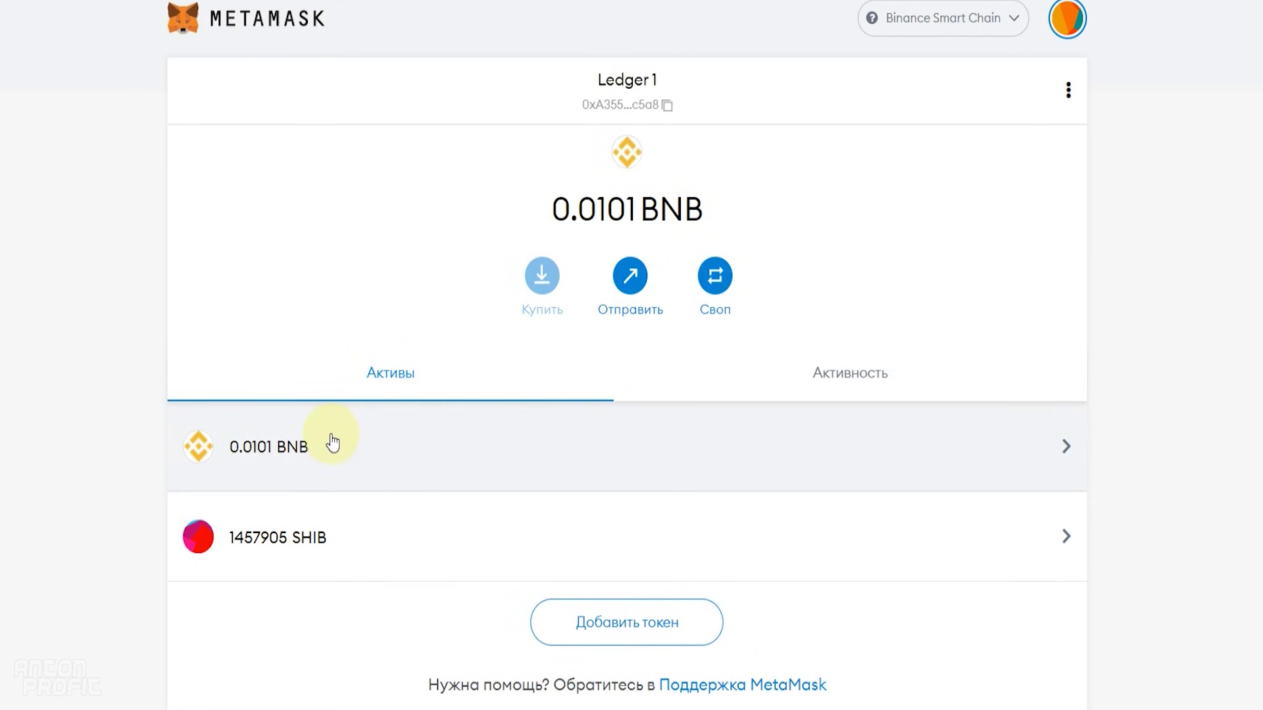
mouse_move(338, 554)
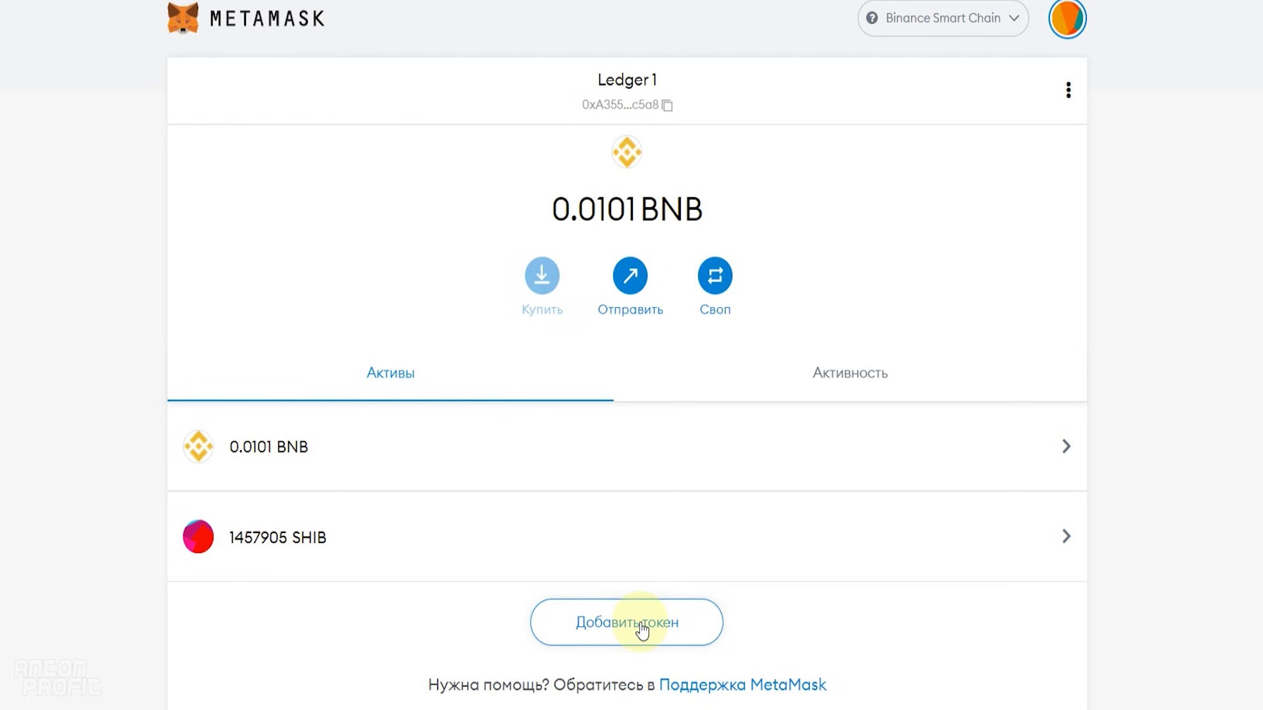
mouse_move(790, 555)
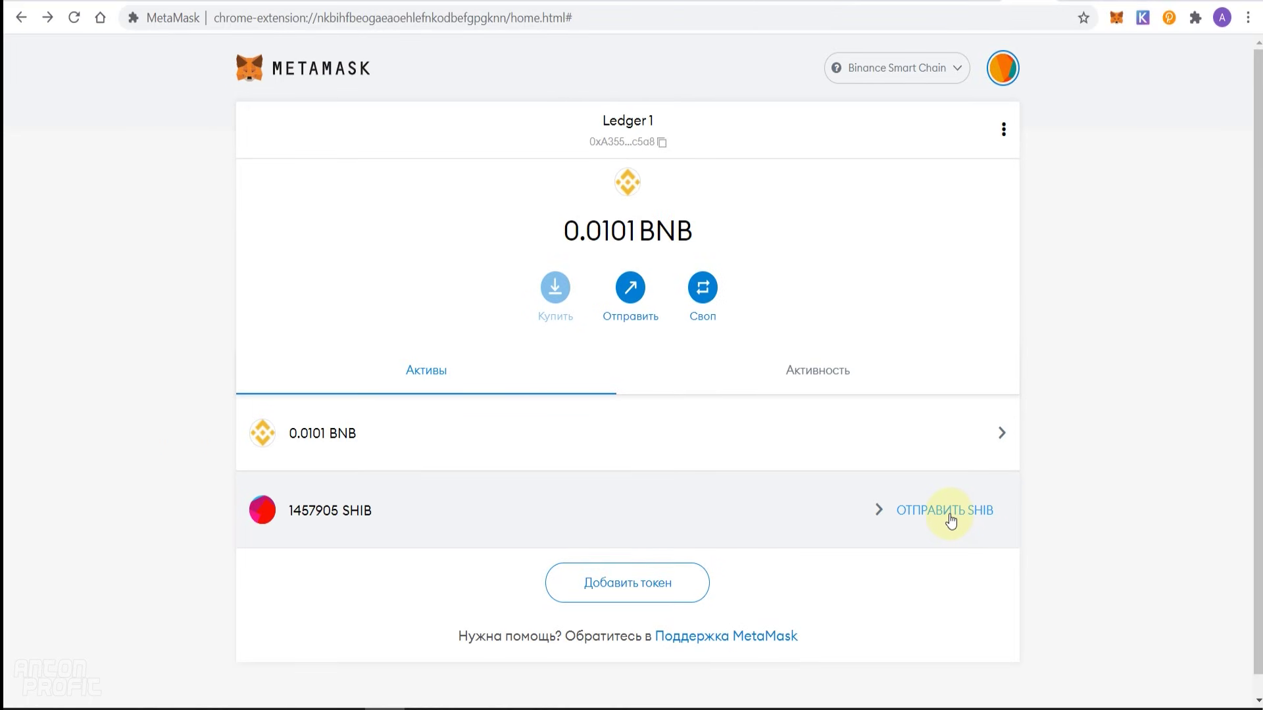
left_click(949, 512)
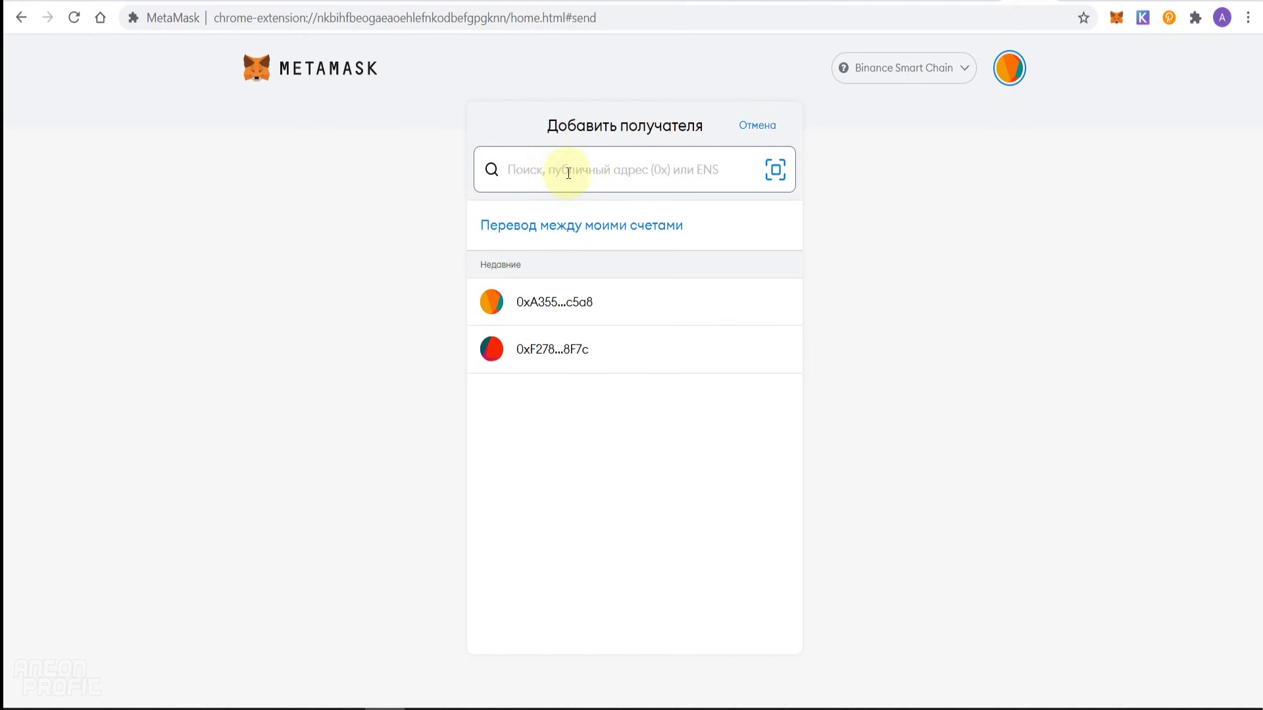
Step: Switch to Binance and open the crypto deposit page from the fiat and spot wallet
left_click(306, 2)
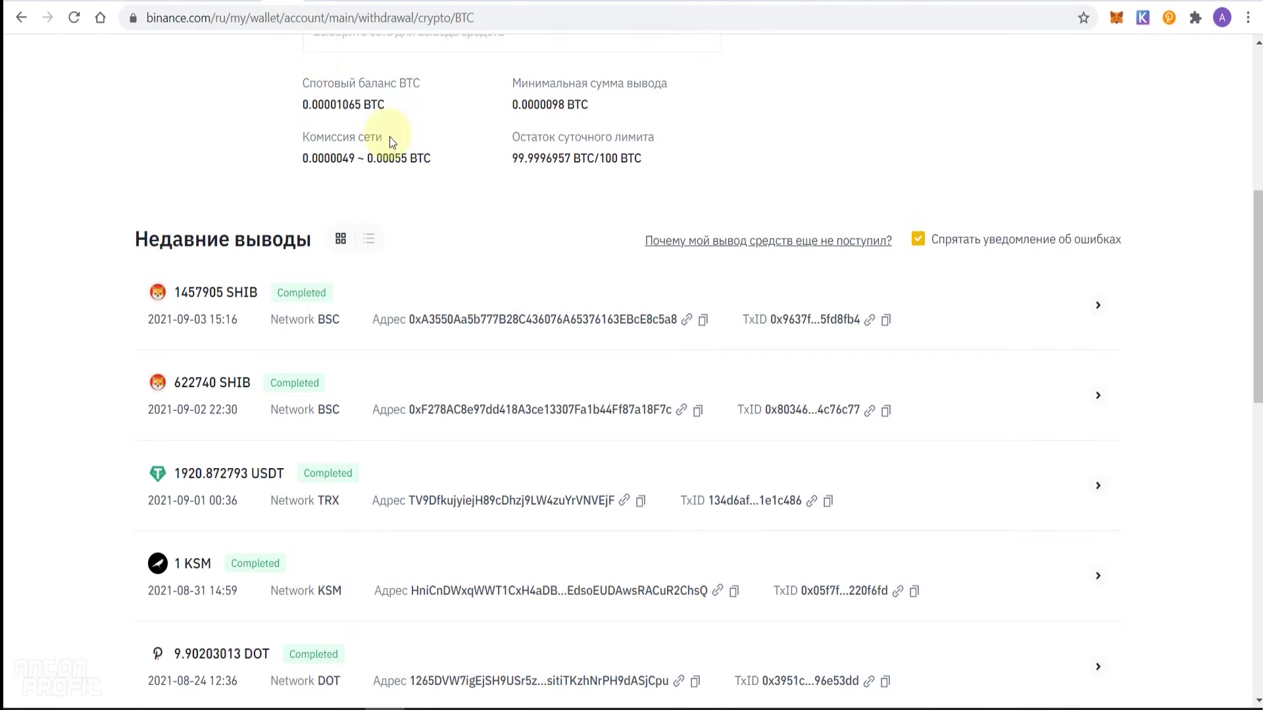
scroll(355, 138, "up", 7)
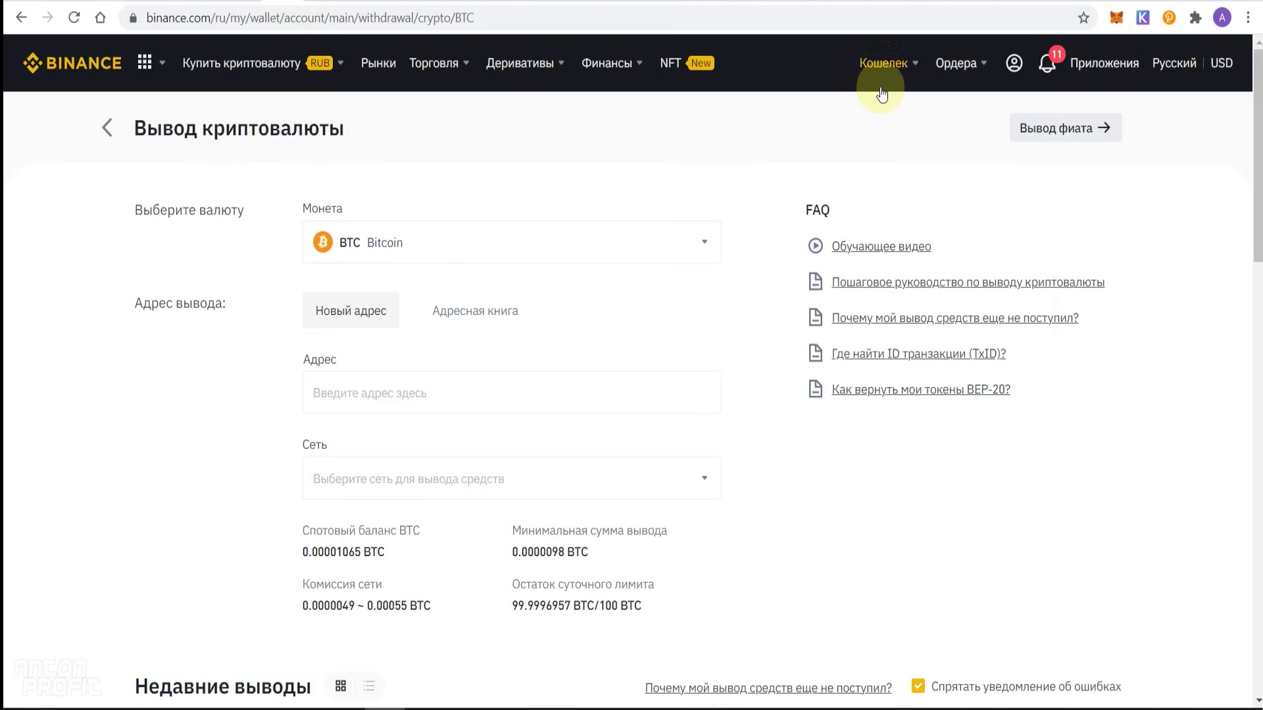
mouse_move(885, 73)
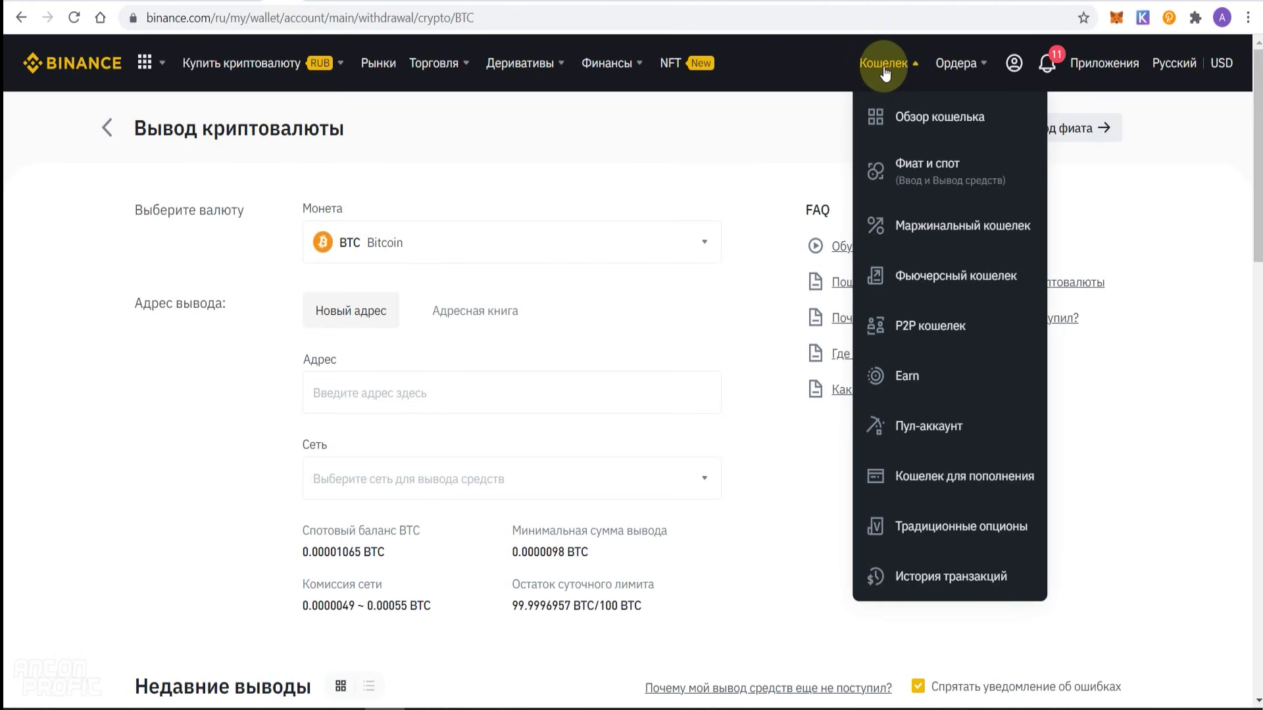
left_click(905, 167)
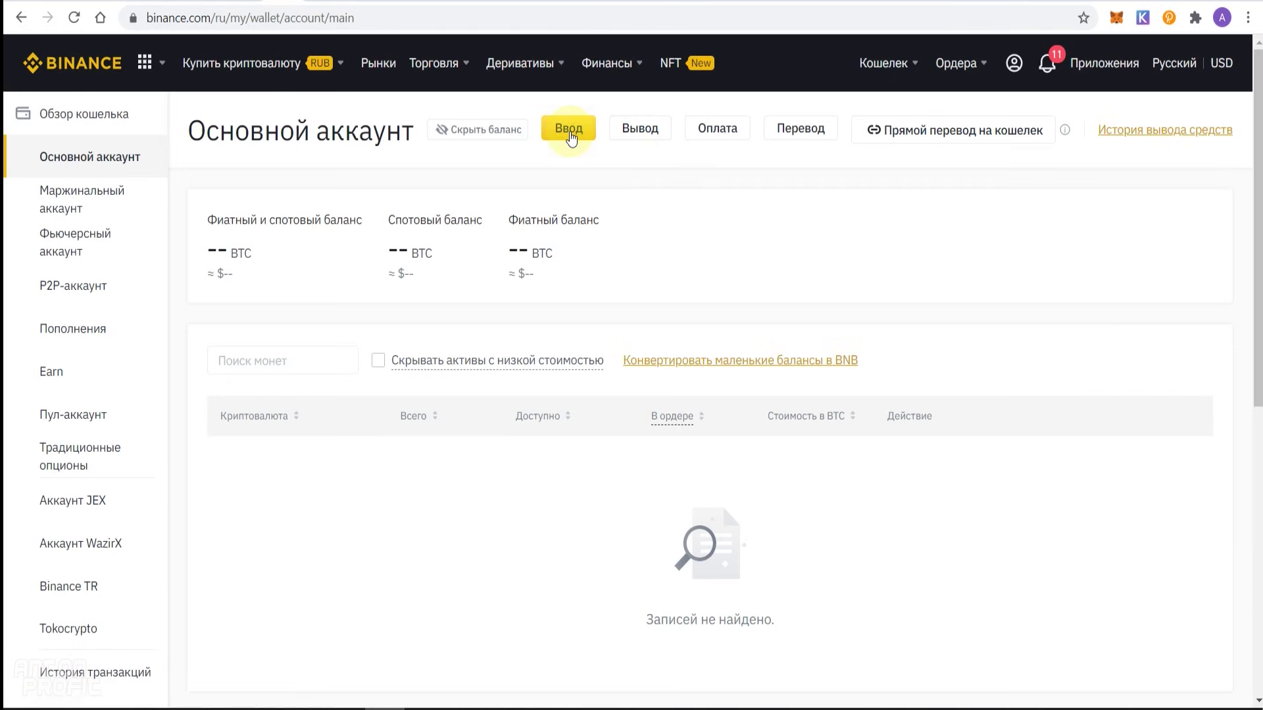
left_click(569, 129)
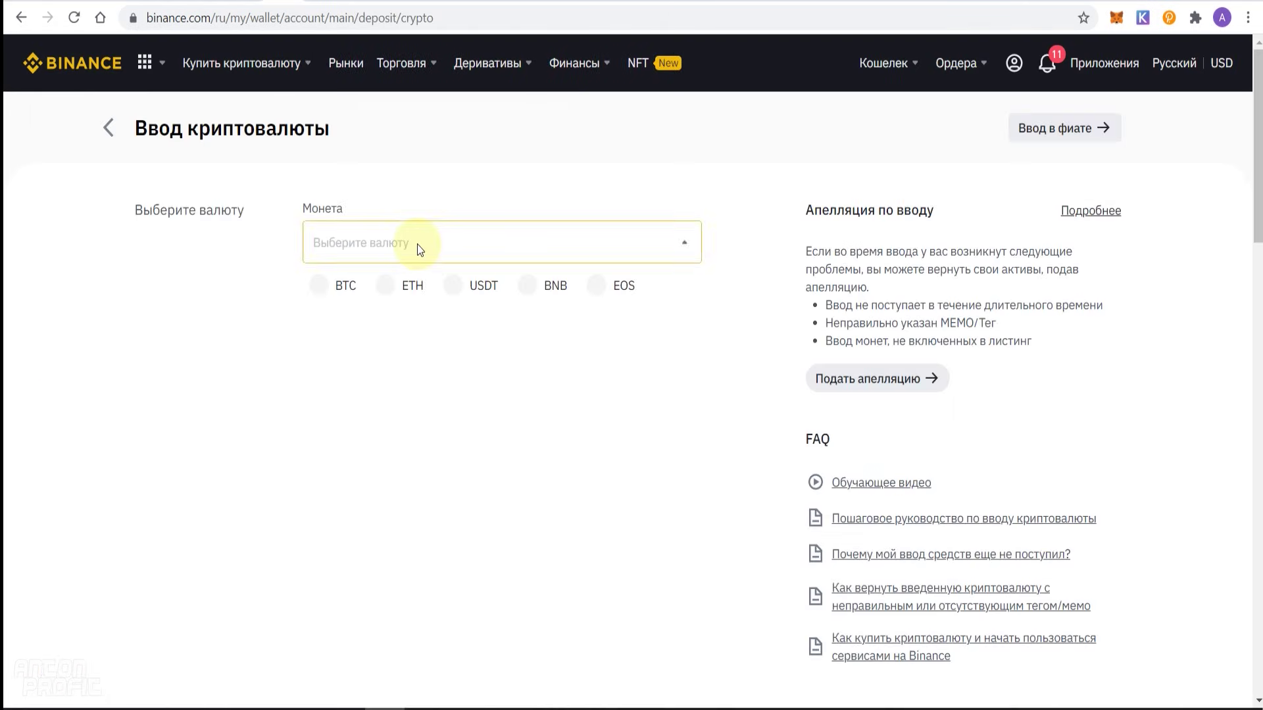
Step: Search for shib, choose SHIB as the deposit coin, and select the BSC Binance Smart Chain (BEP20) network
left_click(417, 243)
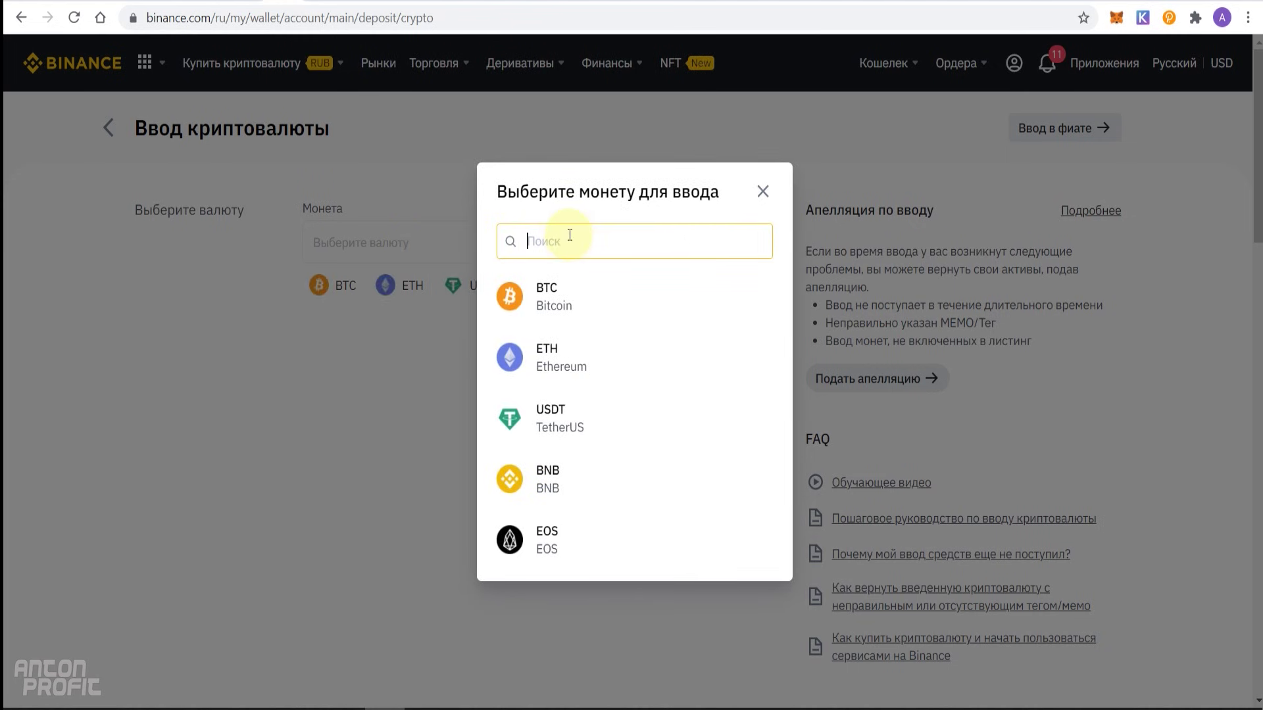
type("shib")
left_click(563, 306)
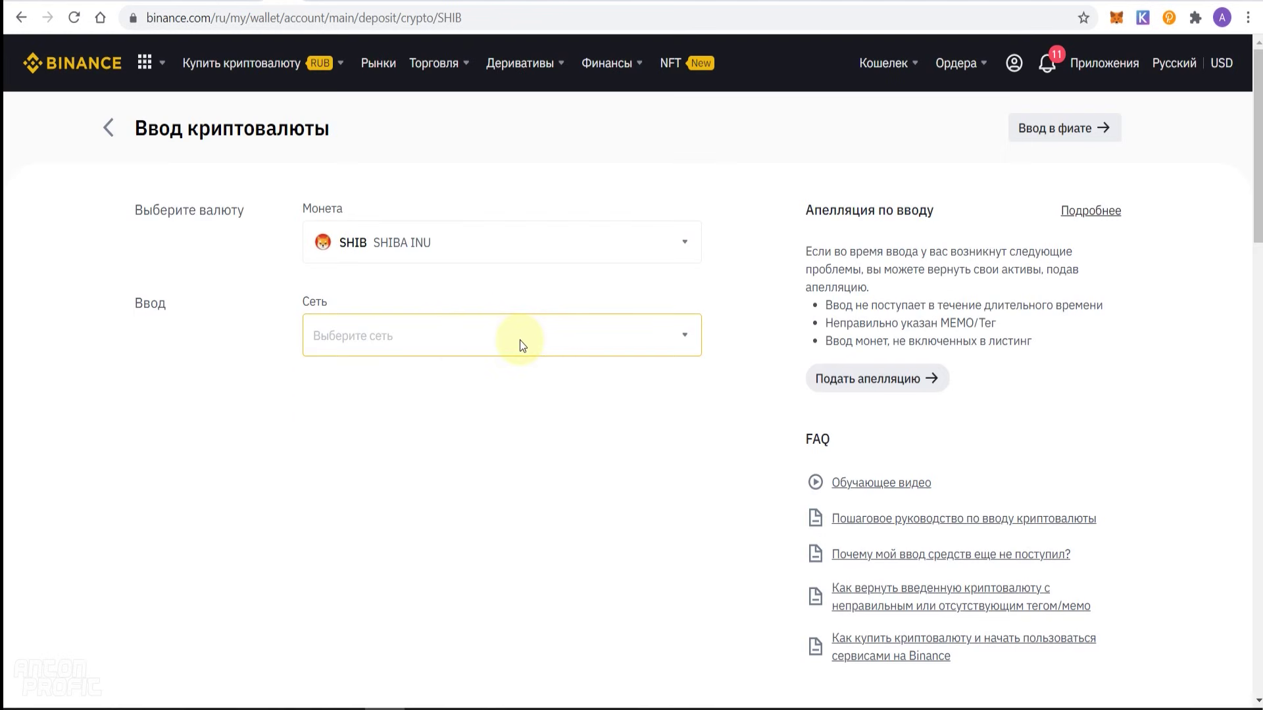
left_click(519, 340)
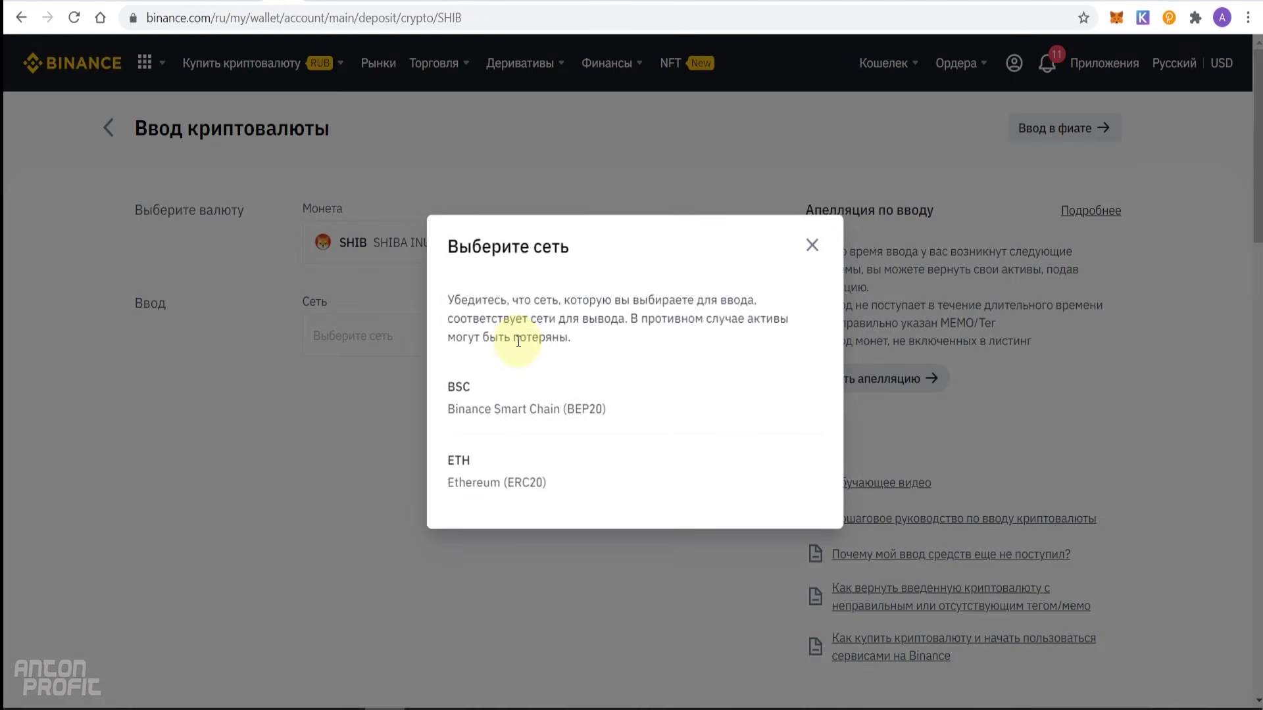
left_click(524, 409)
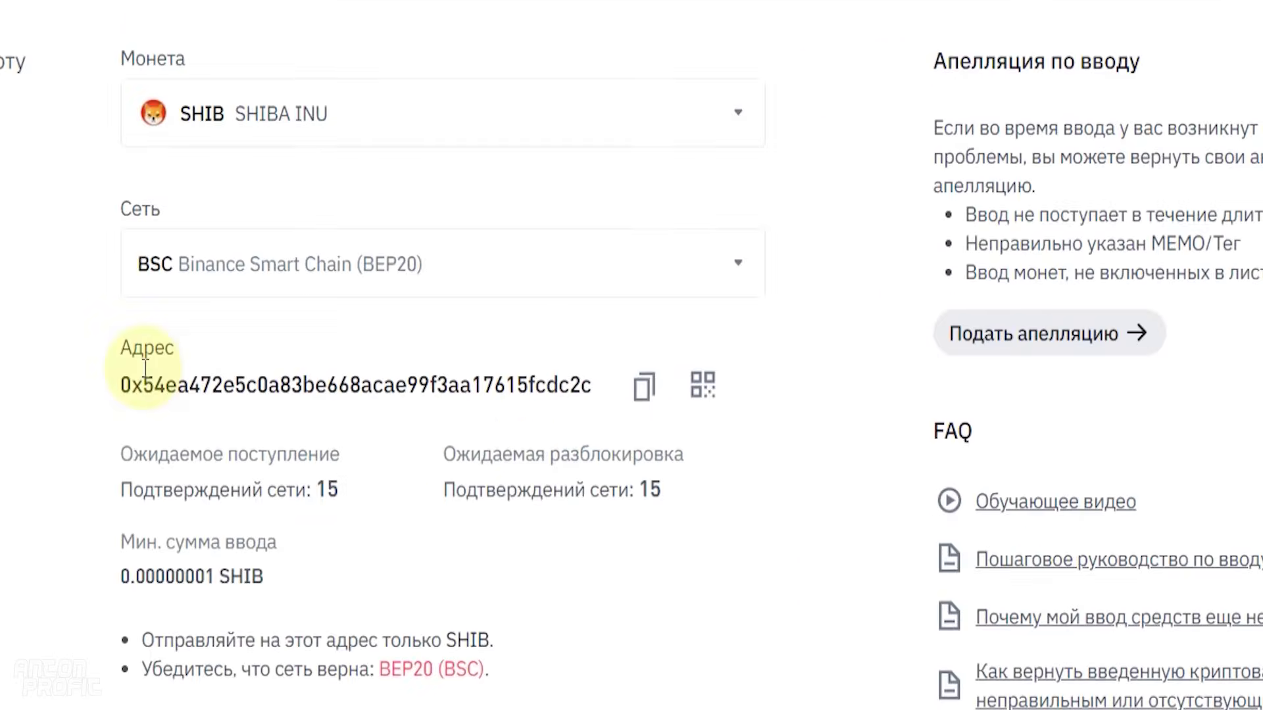
Step: Copy the Binance SHIB deposit address and paste it as the recipient of the SHIB transfer in MetaMask
left_click_drag(86, 380, 592, 388)
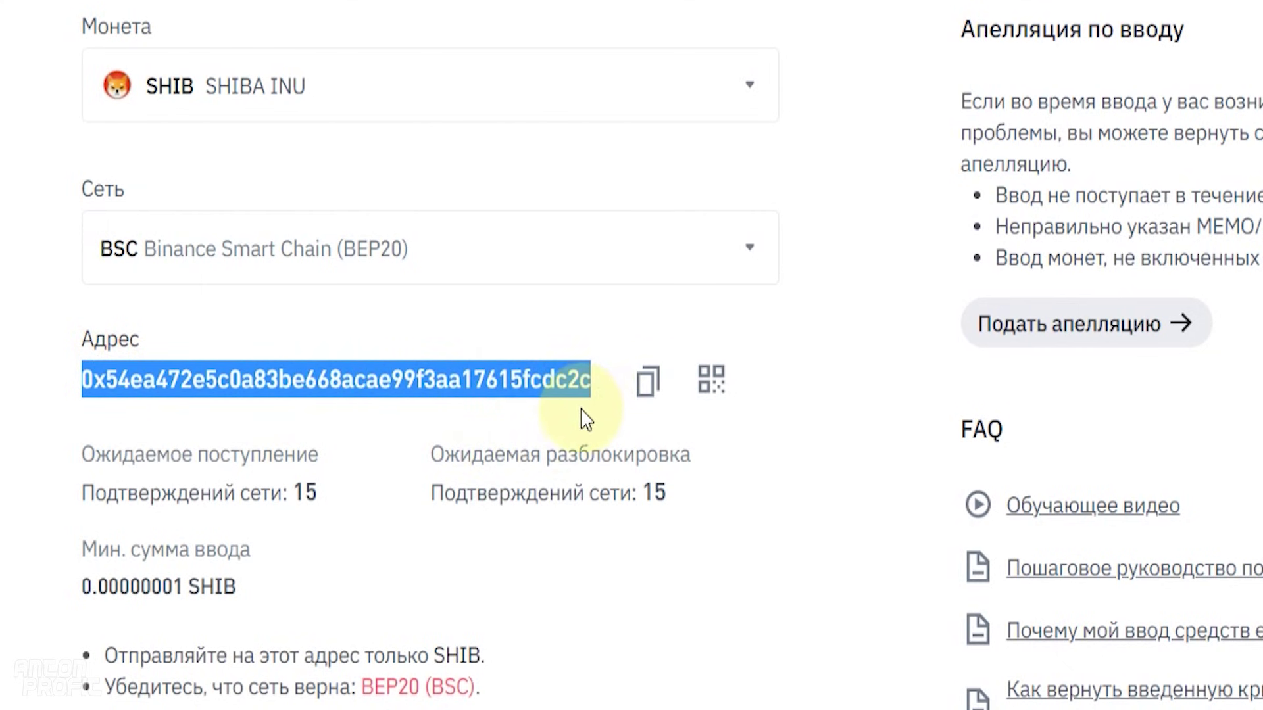
left_click(648, 394)
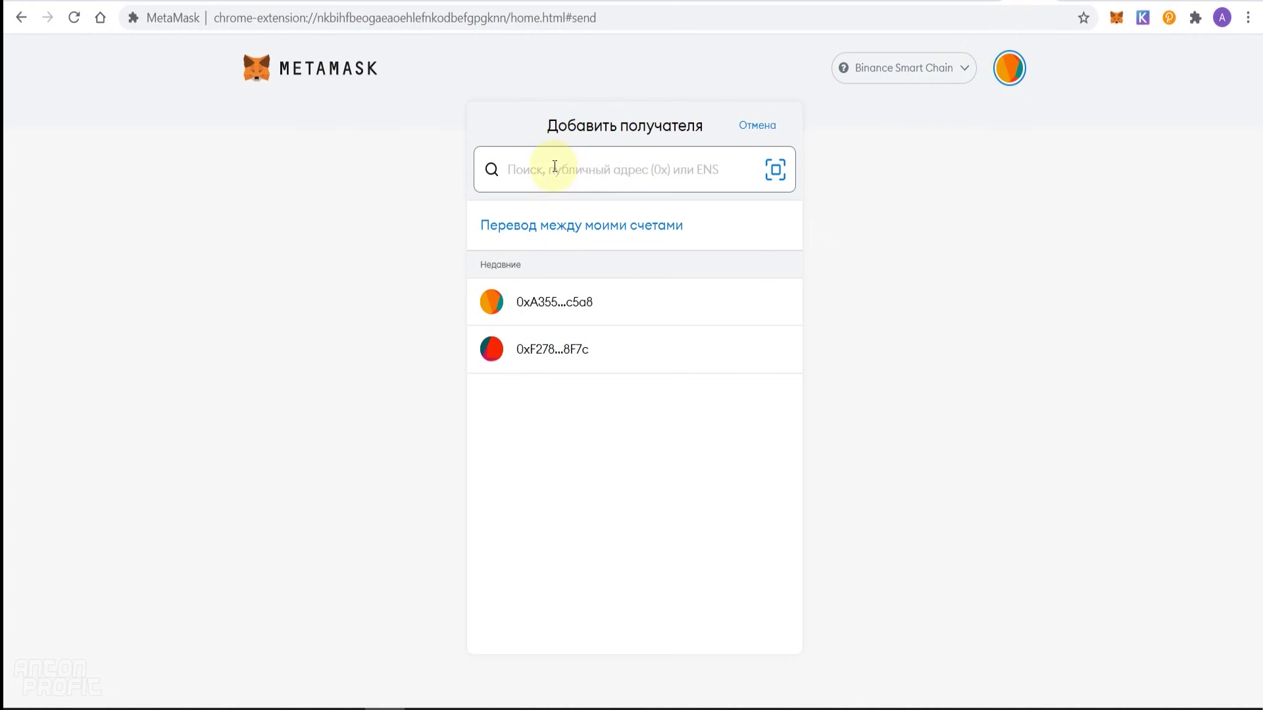
right_click(554, 169)
left_click(605, 309)
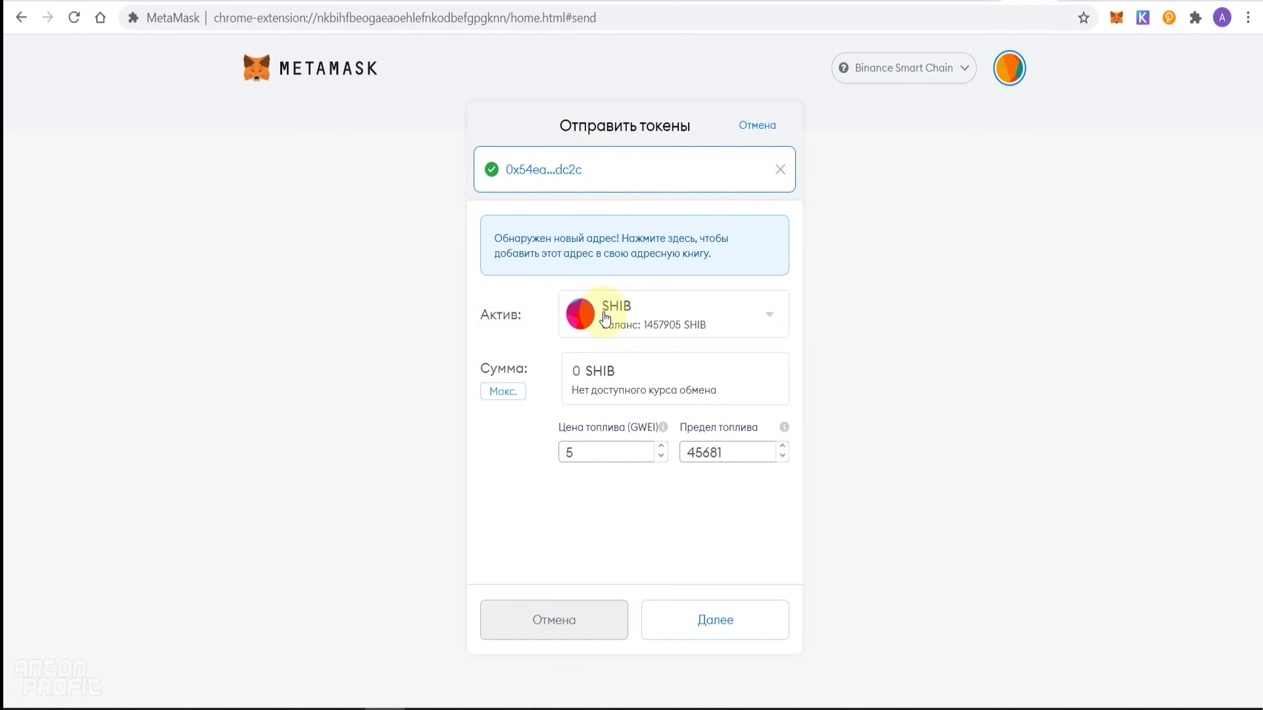
Step: Cancel the open transfer, start sending SHIB from Ledger 1 again, and paste the copied Binance deposit address as recipient
left_click(758, 125)
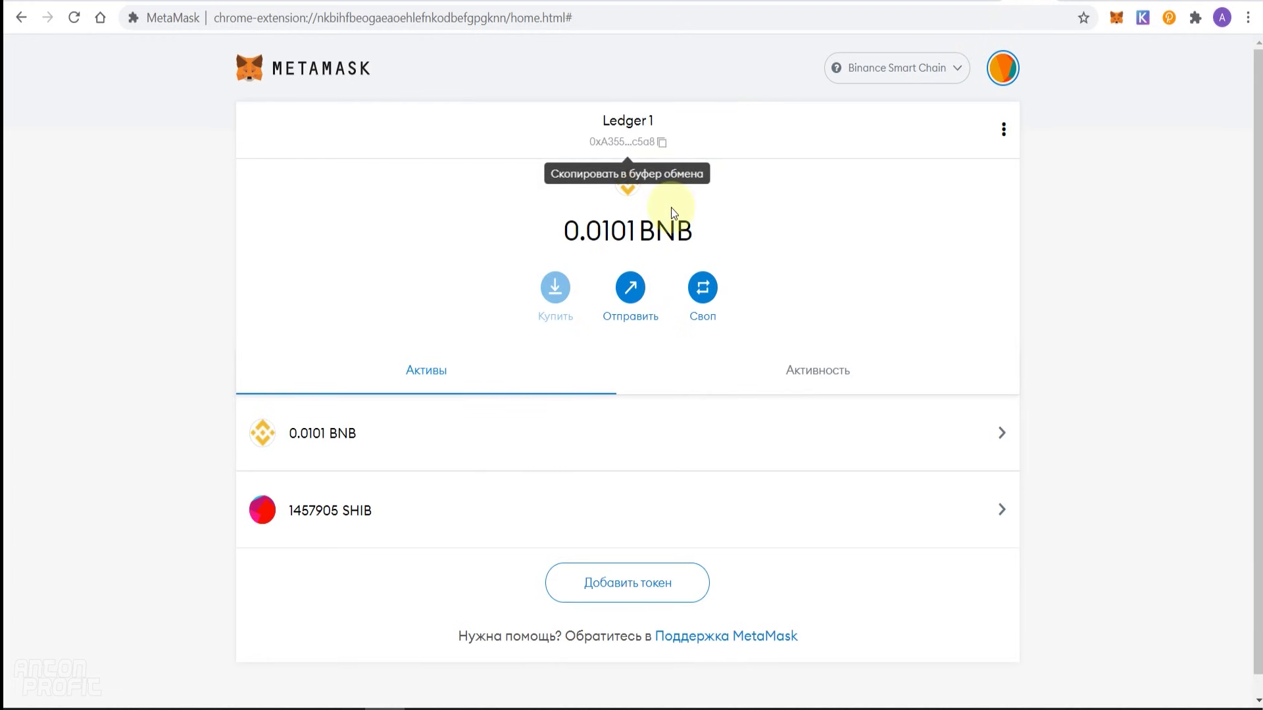
mouse_move(521, 499)
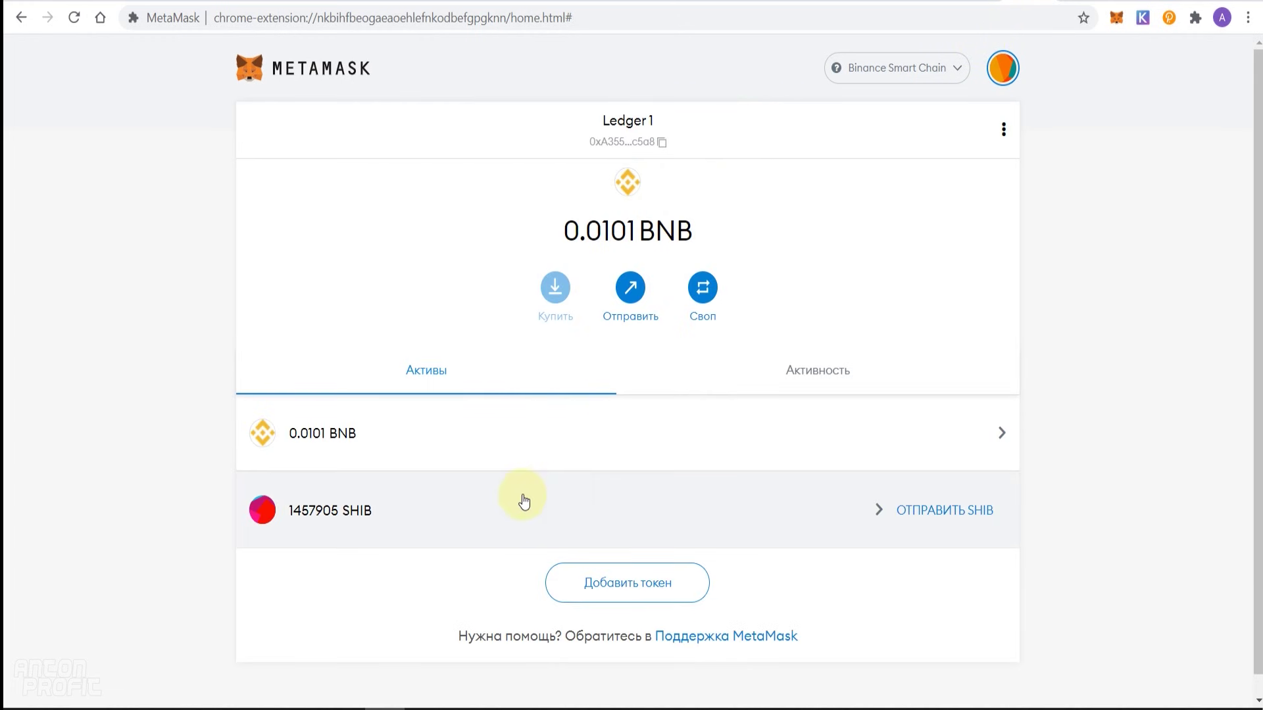
left_click(937, 516)
right_click(566, 167)
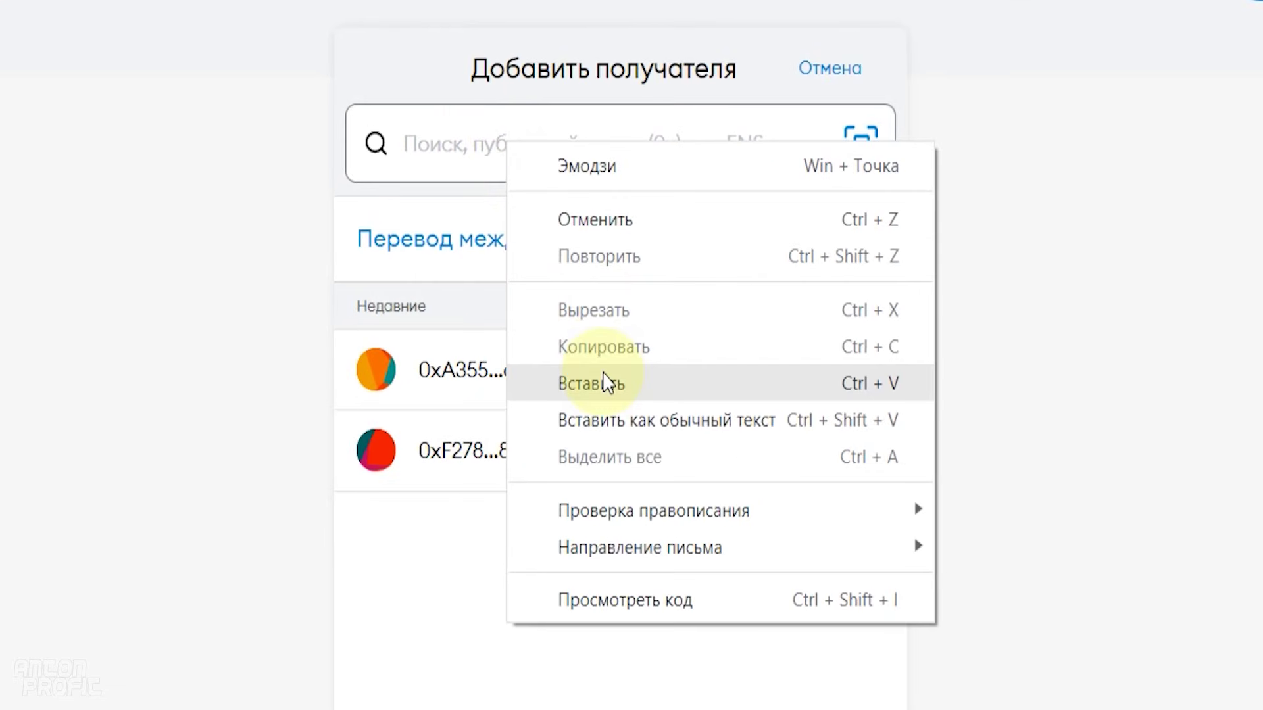
left_click(605, 383)
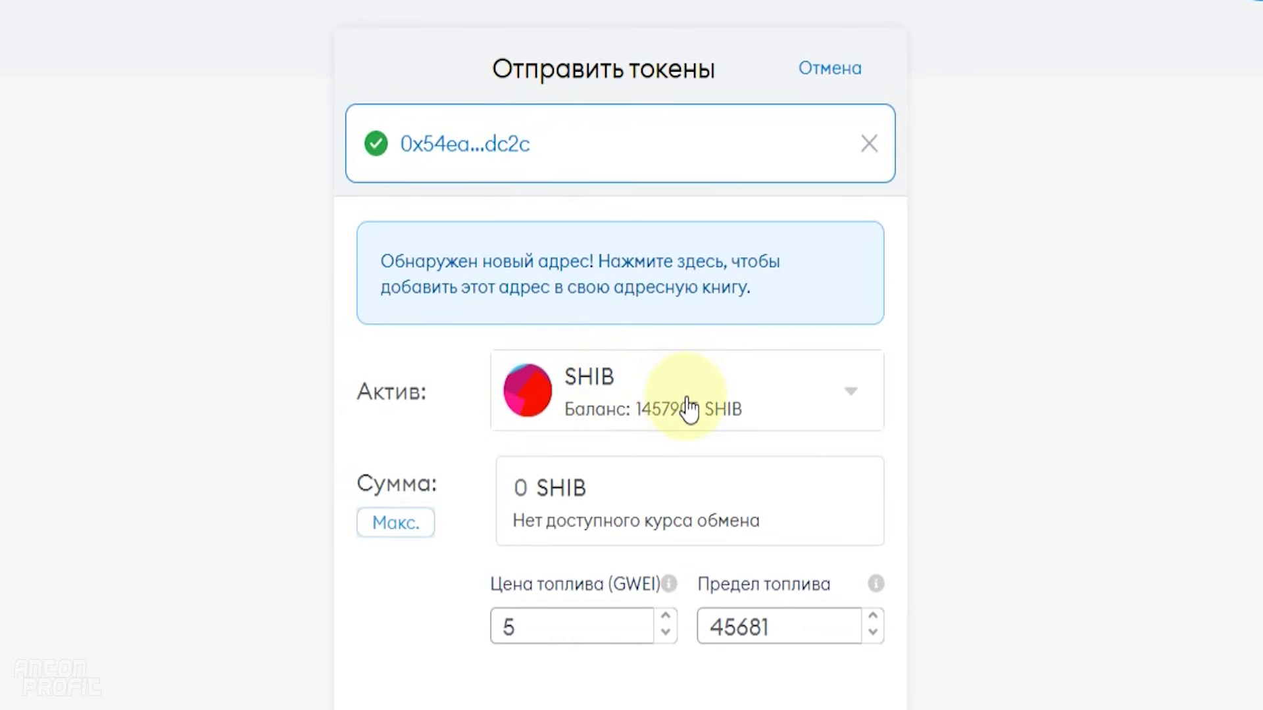
Step: Try the maximum amount, replace it with 5000 SHIB, and submit the transfer for confirmation
left_click(398, 523)
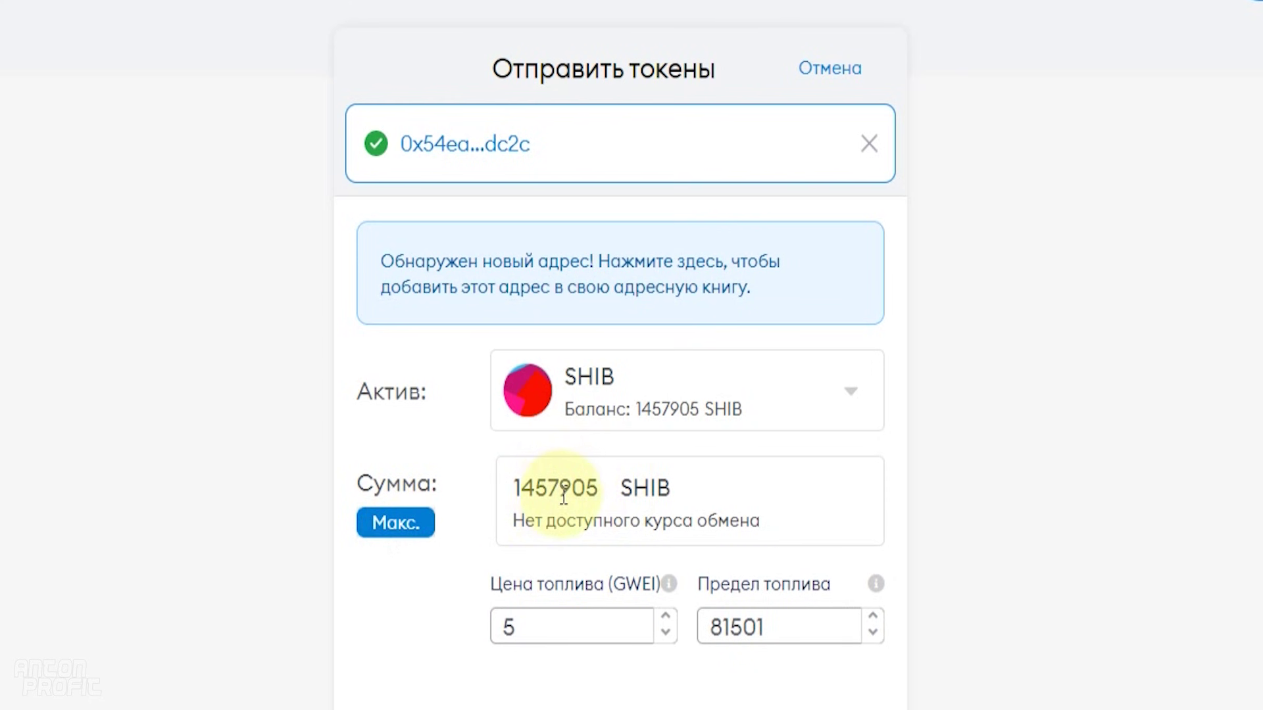
left_click(605, 487)
key("BackSpace")
type("1")
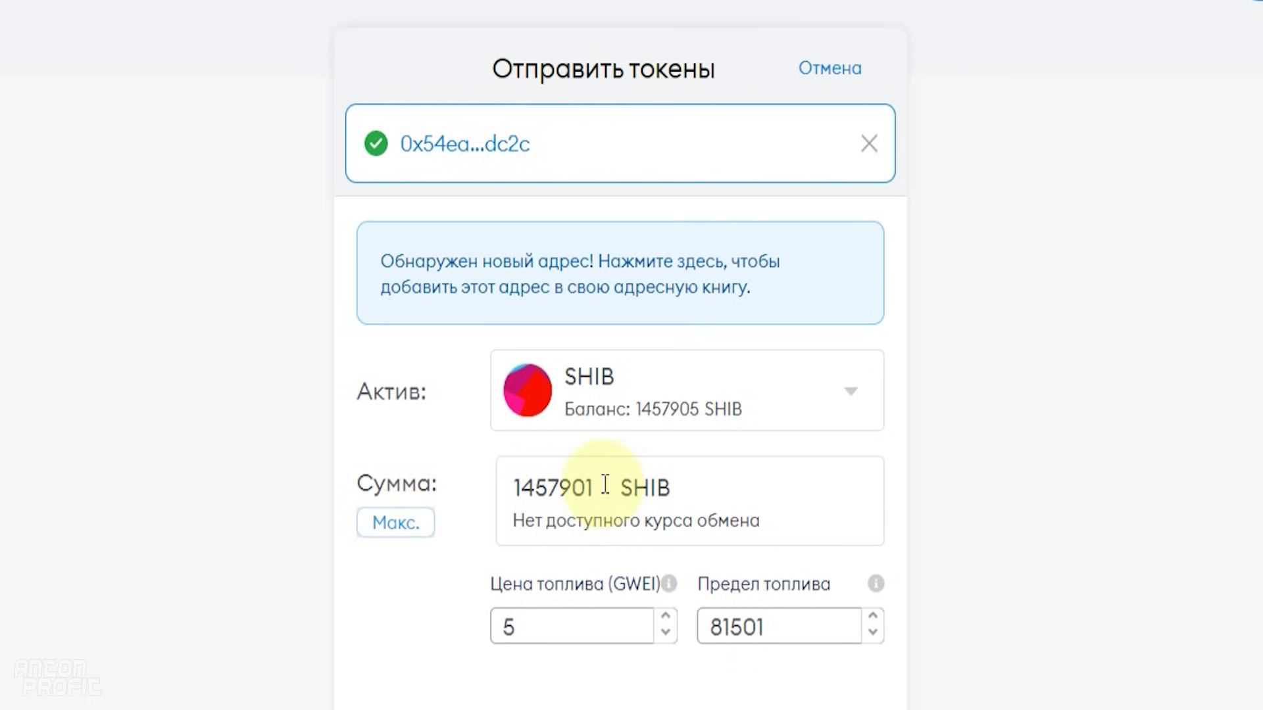
left_click_drag(606, 487, 506, 485)
type("5000")
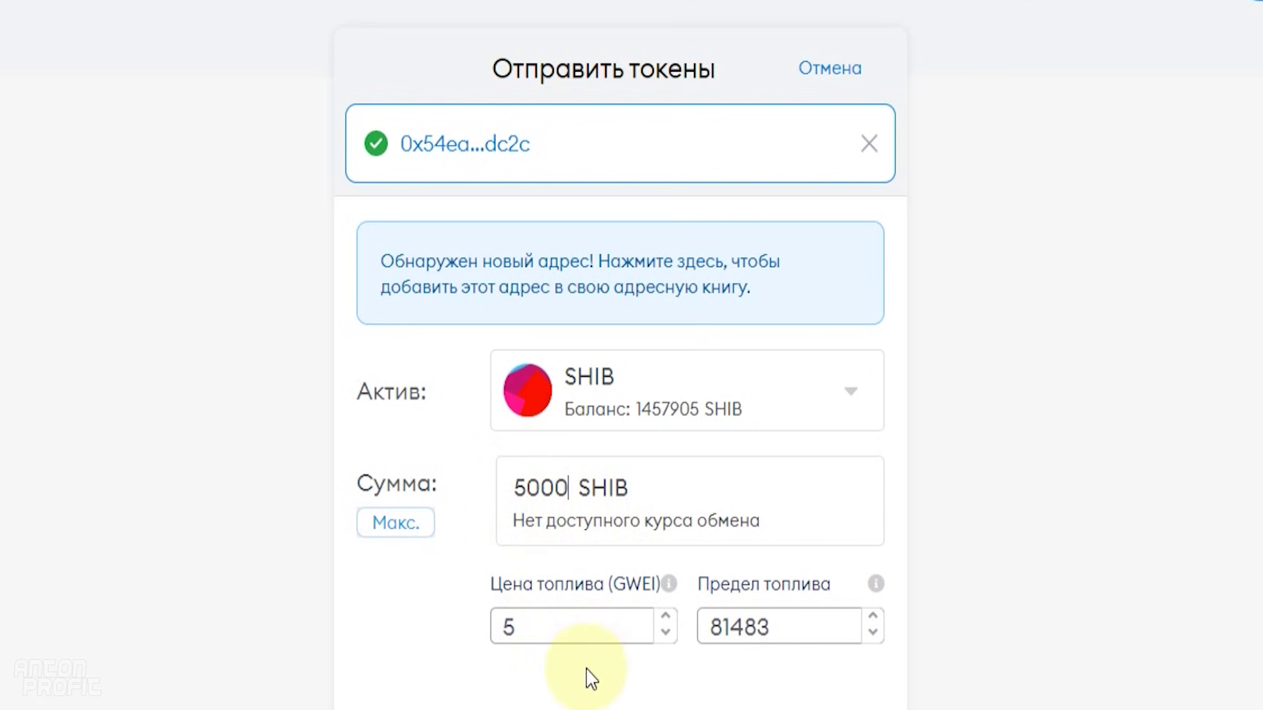
left_click(716, 618)
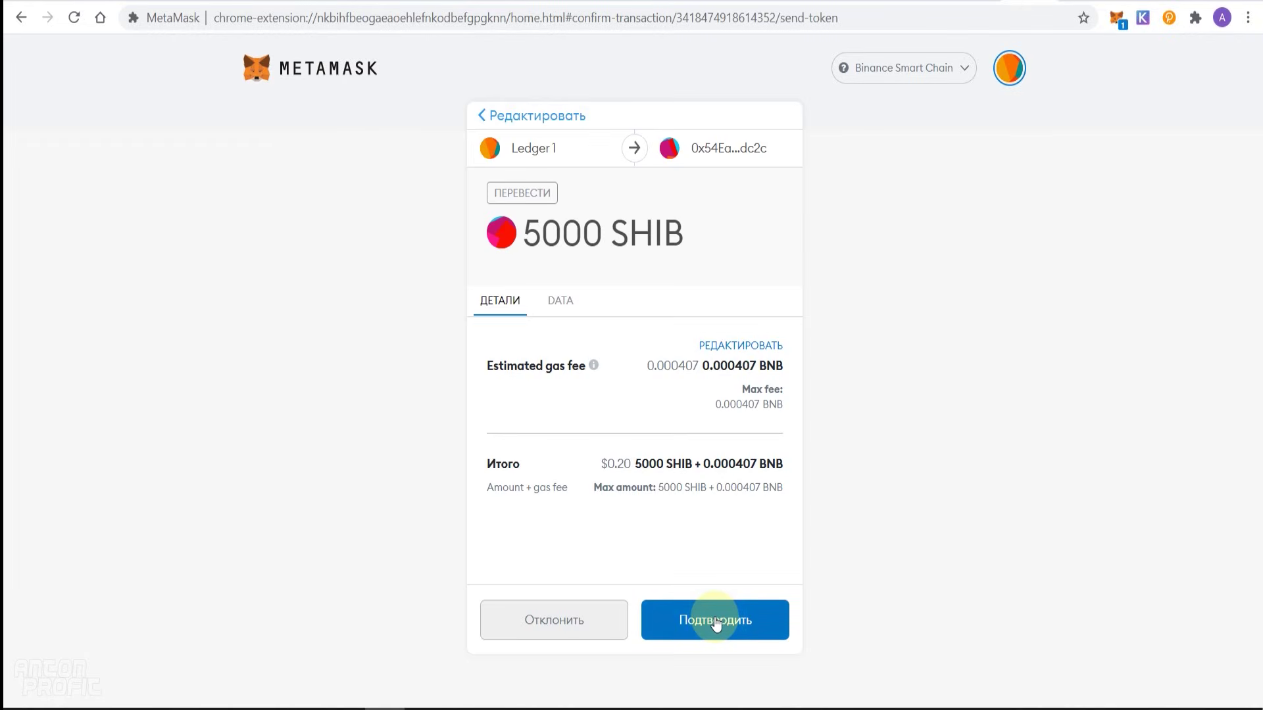
left_click(710, 625)
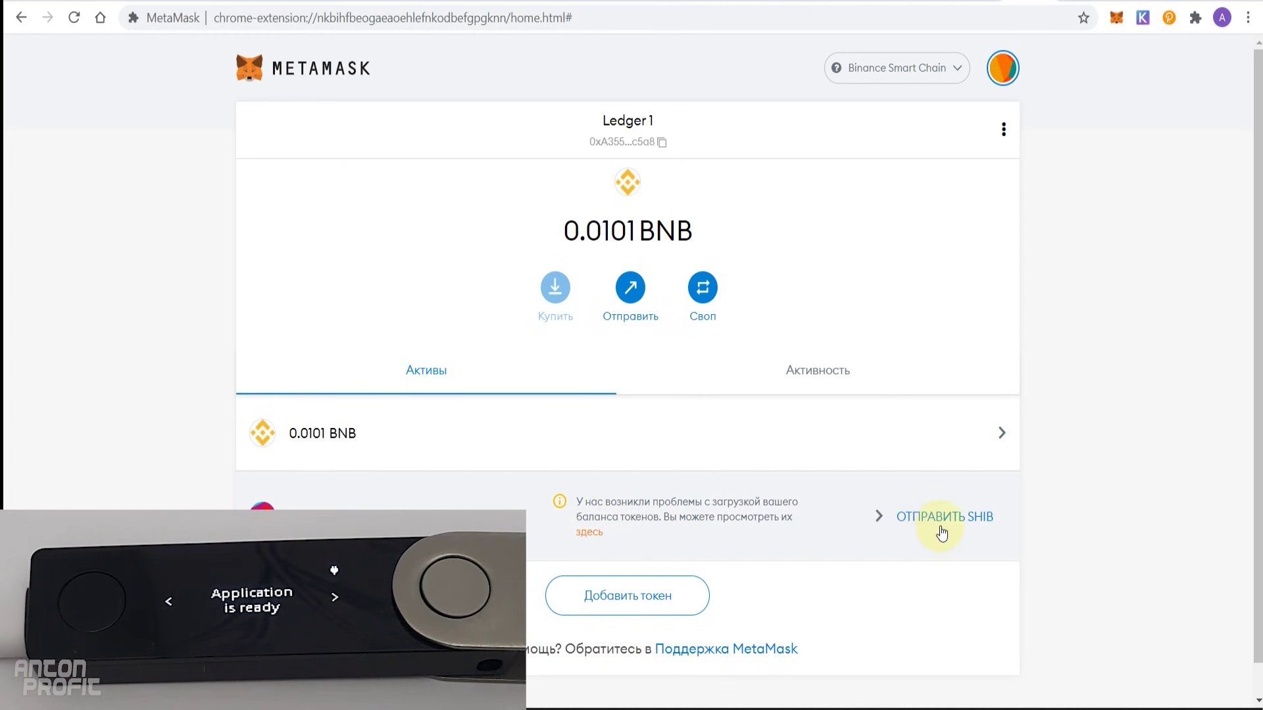
Step: Create a new SHIB transfer from Ledger 1 to the copied Binance deposit address for 5000 SHIB and confirm it
left_click(947, 522)
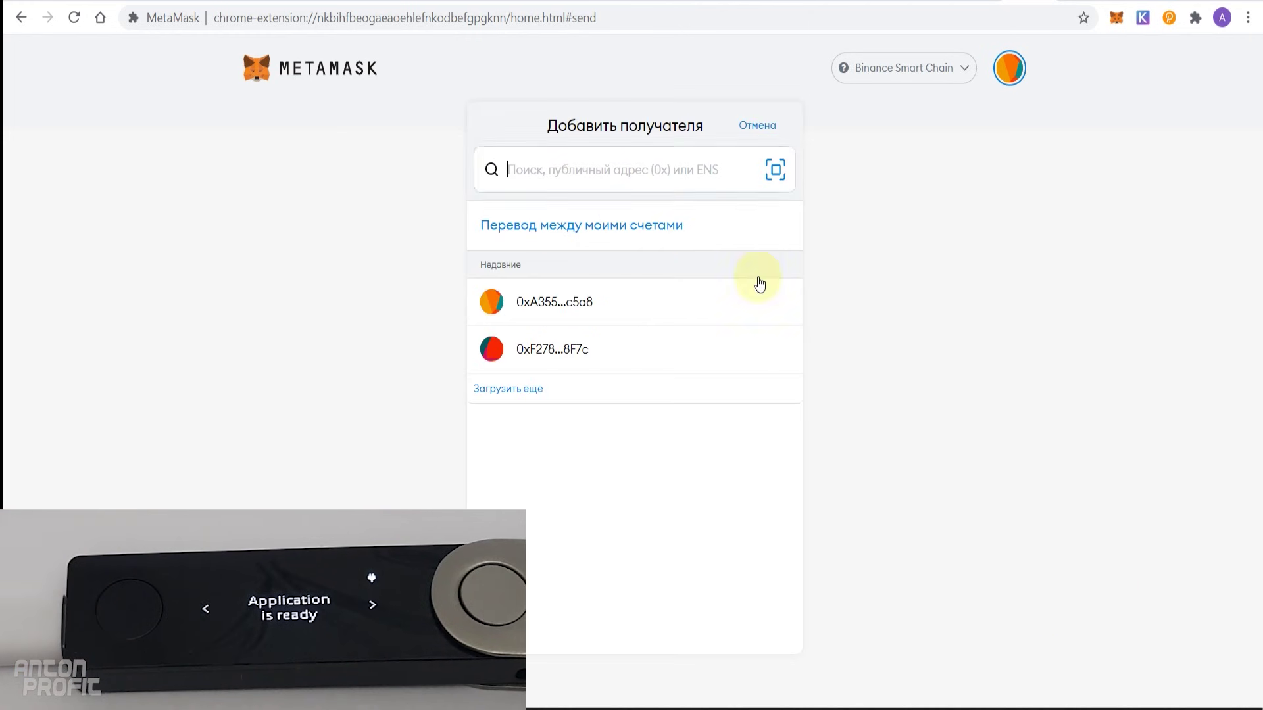
right_click(643, 176)
left_click(679, 316)
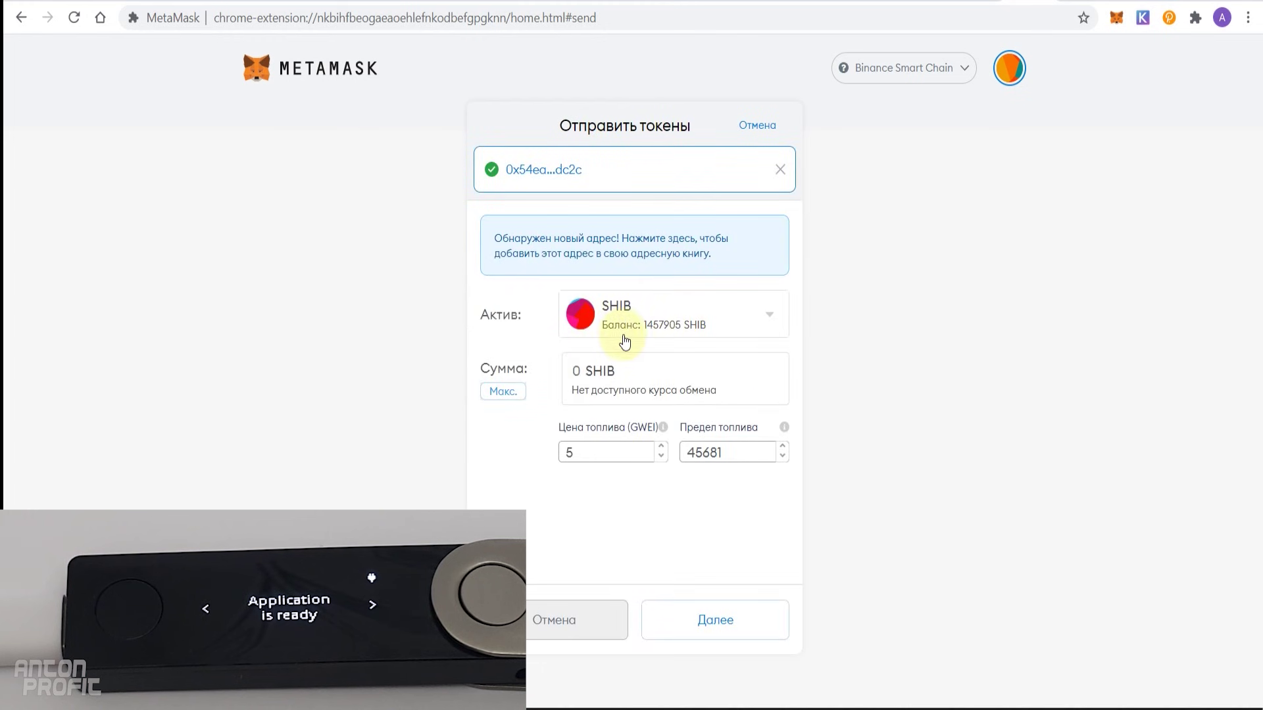
double_click(577, 372)
type("5000")
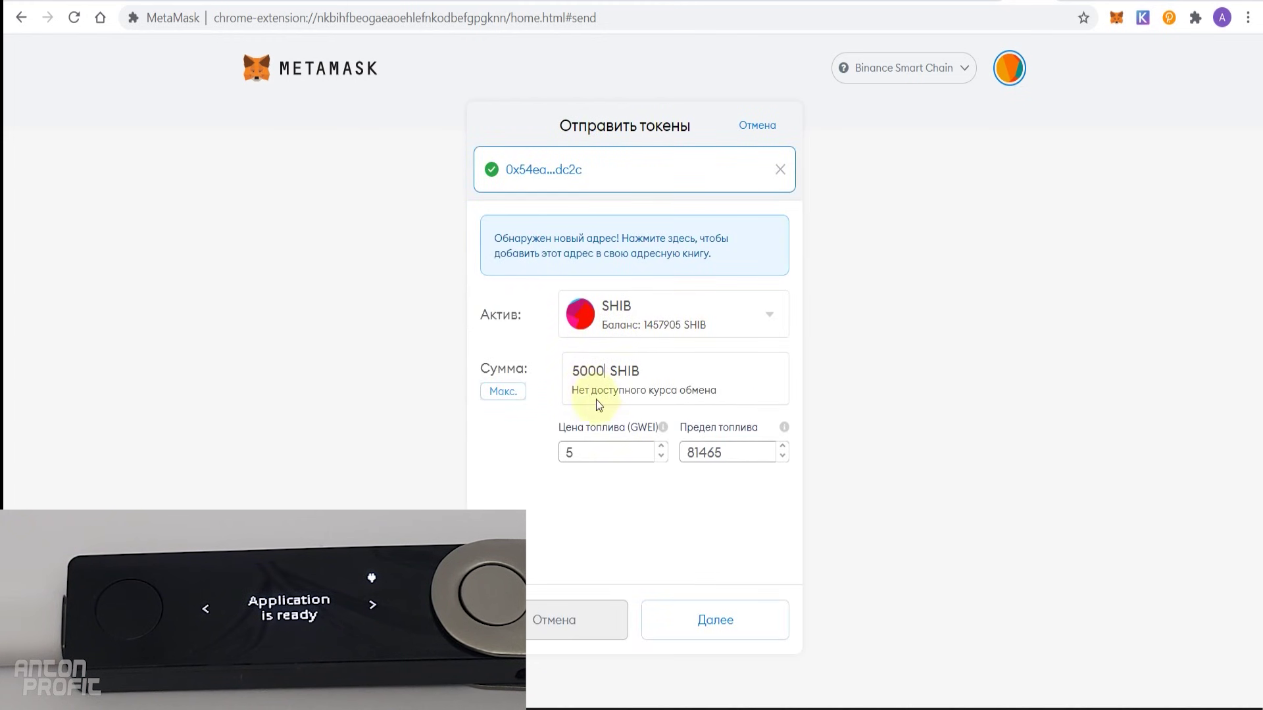
left_click(733, 623)
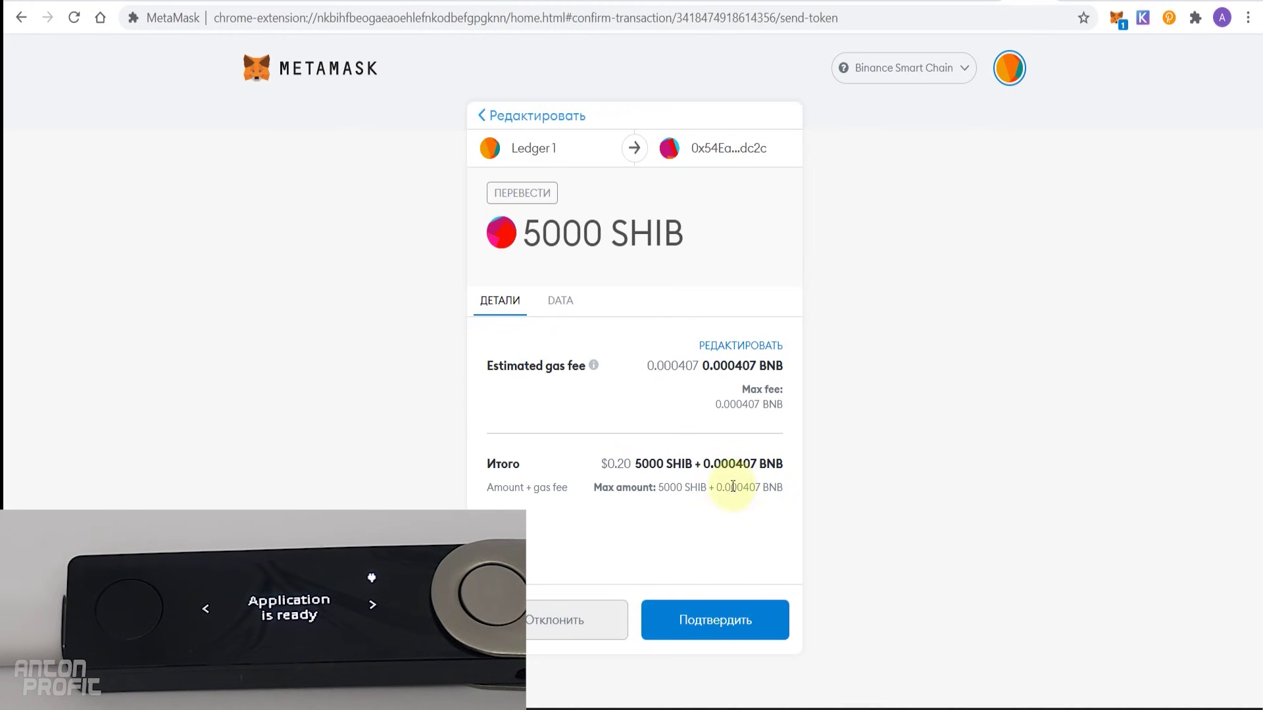
left_click(728, 626)
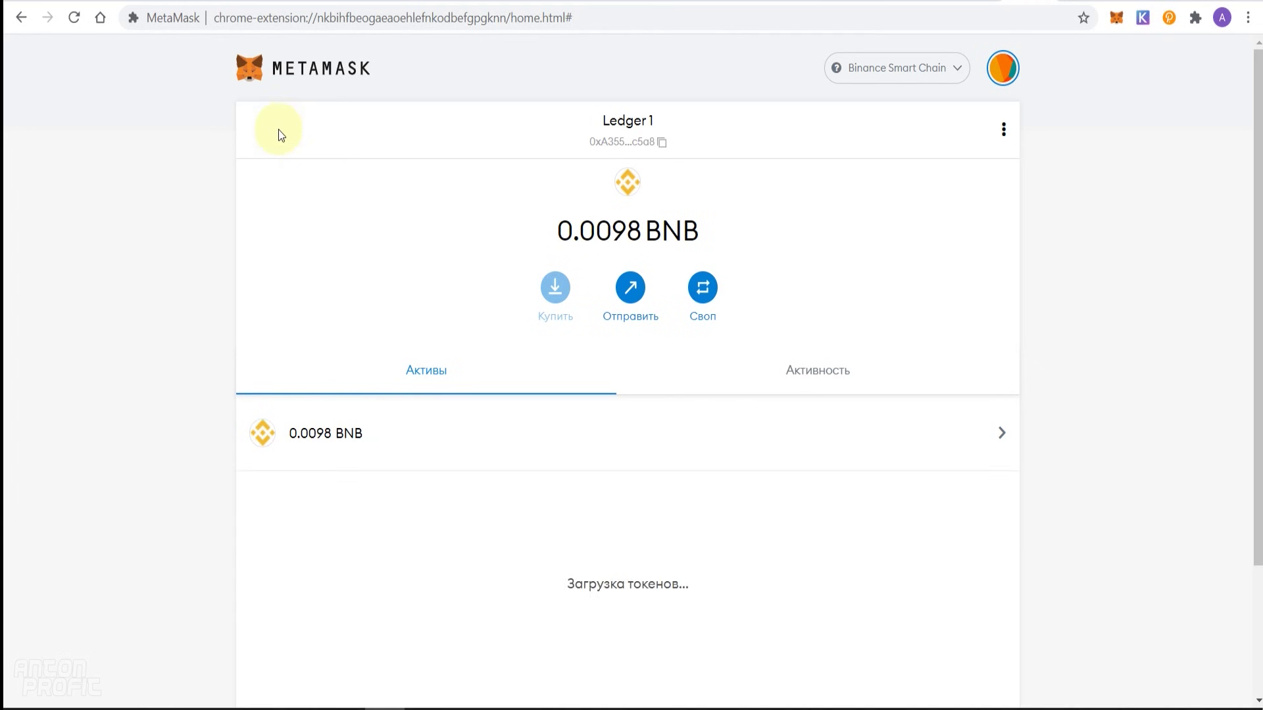
Step: Open the sent SHIB transaction's details in MetaMask and check its status on BscScan
left_click(449, 521)
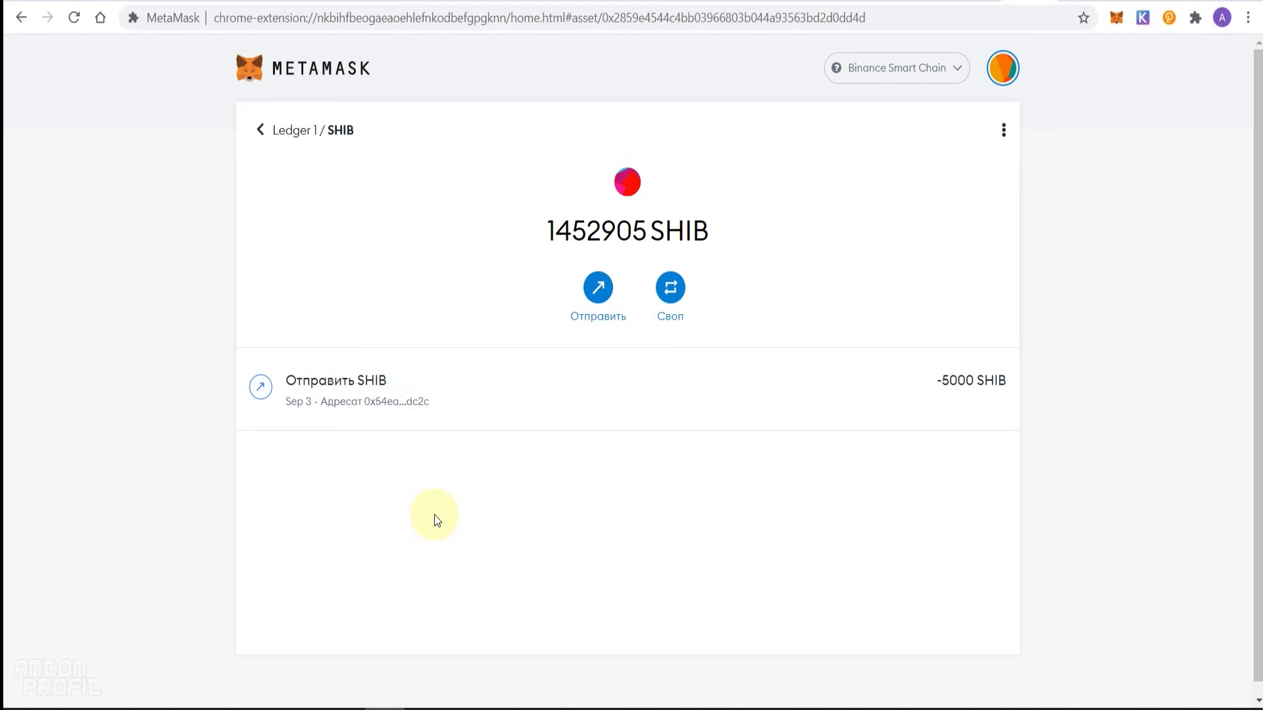
left_click(363, 394)
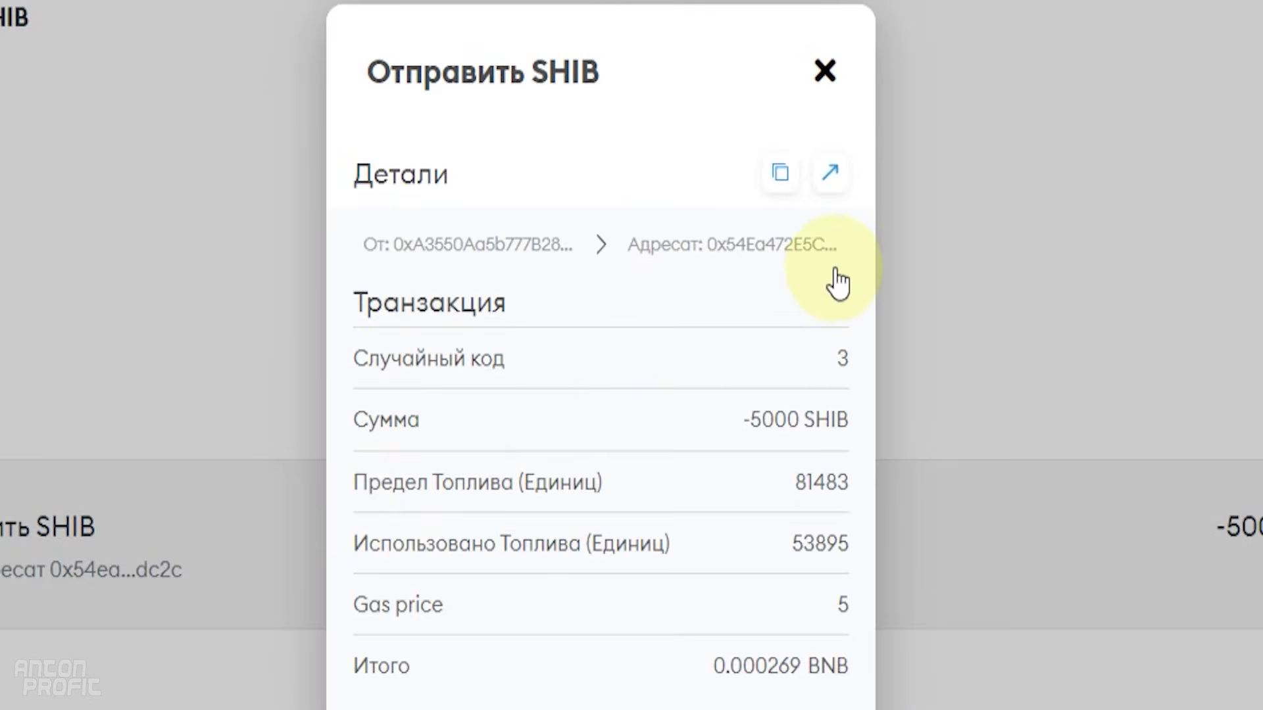
left_click(831, 184)
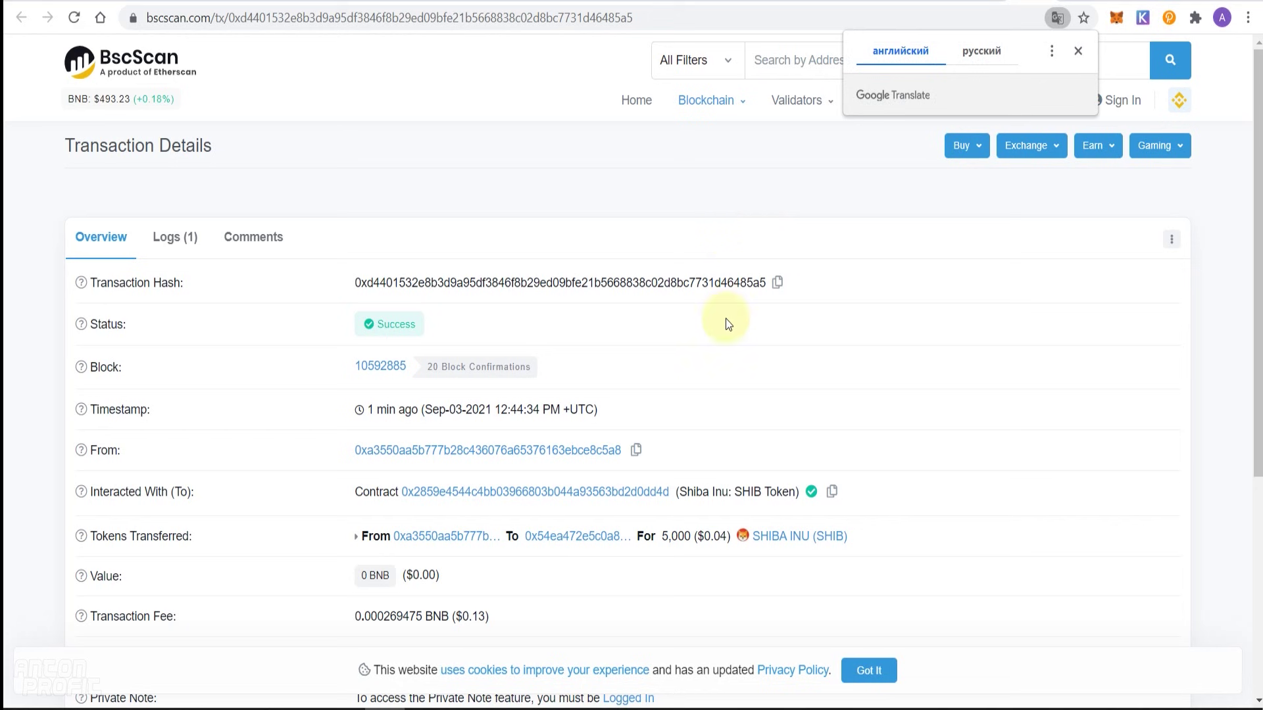
double_click(384, 323)
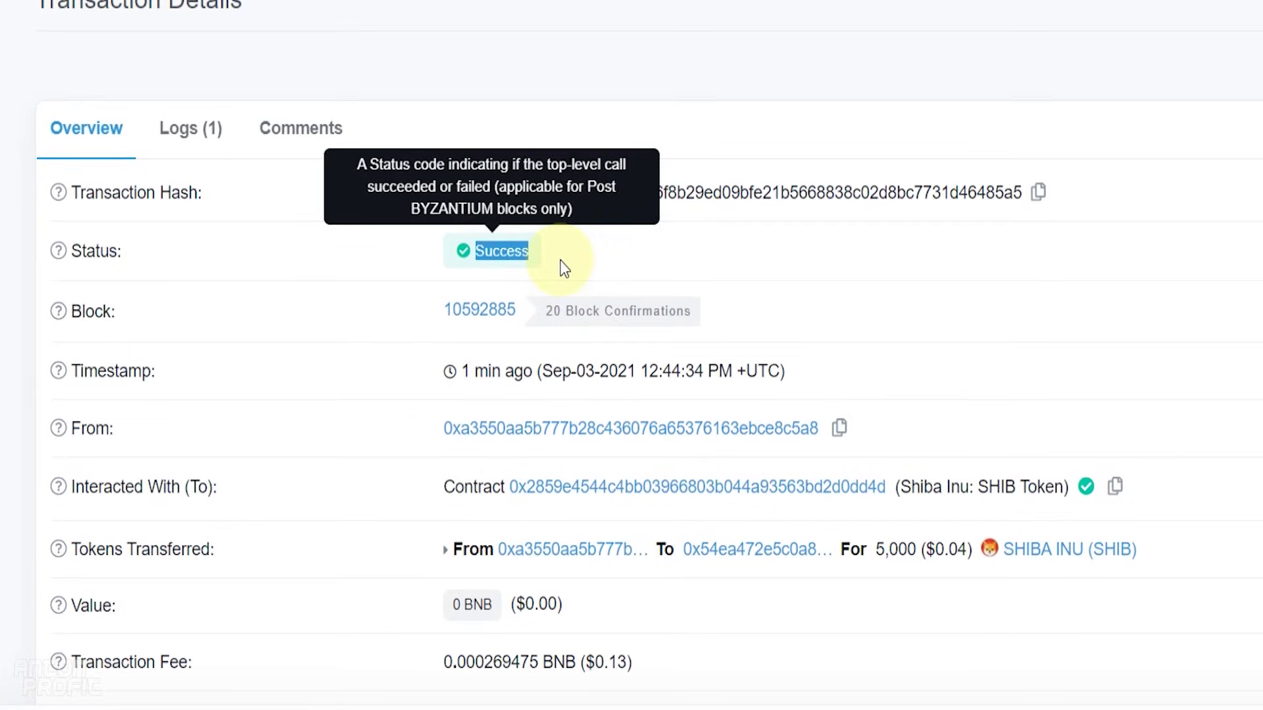
left_click(564, 268)
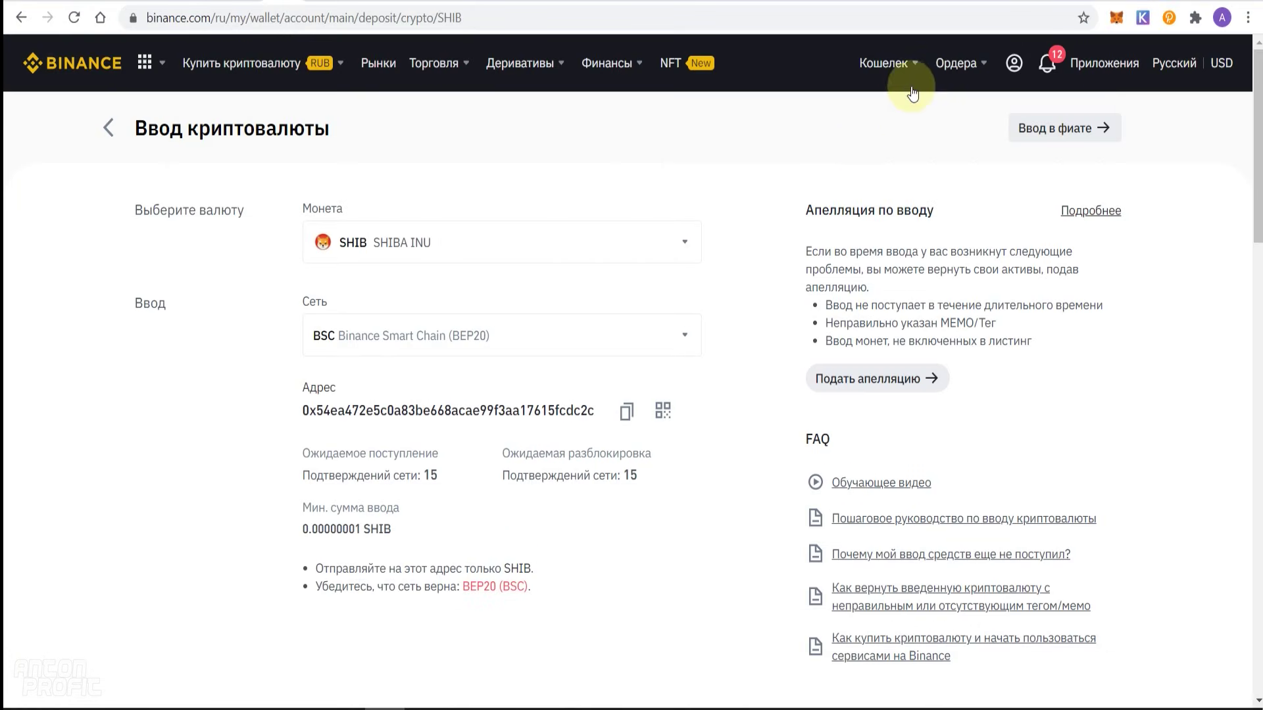
Step: Switch to Binance and look through the crypto deposit page reached from the fiat and spot wallet
mouse_move(897, 62)
left_click(928, 197)
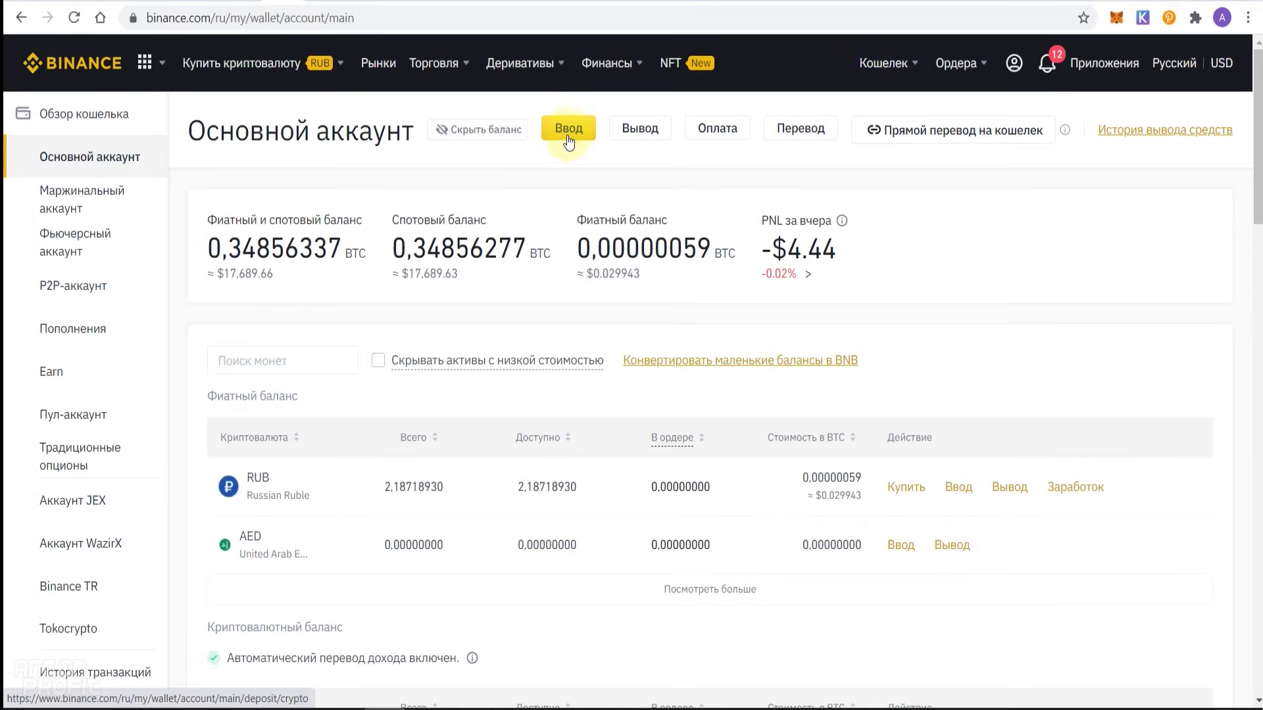
left_click(568, 129)
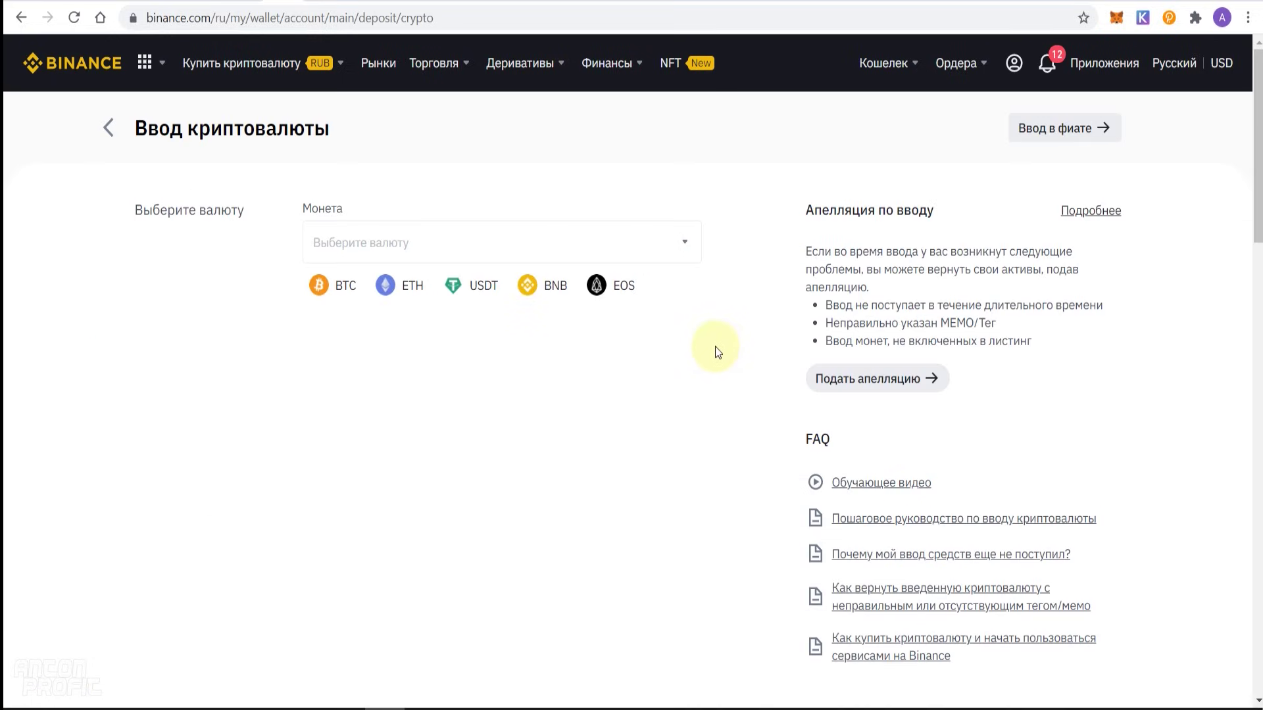
scroll(715, 351, "down", 5)
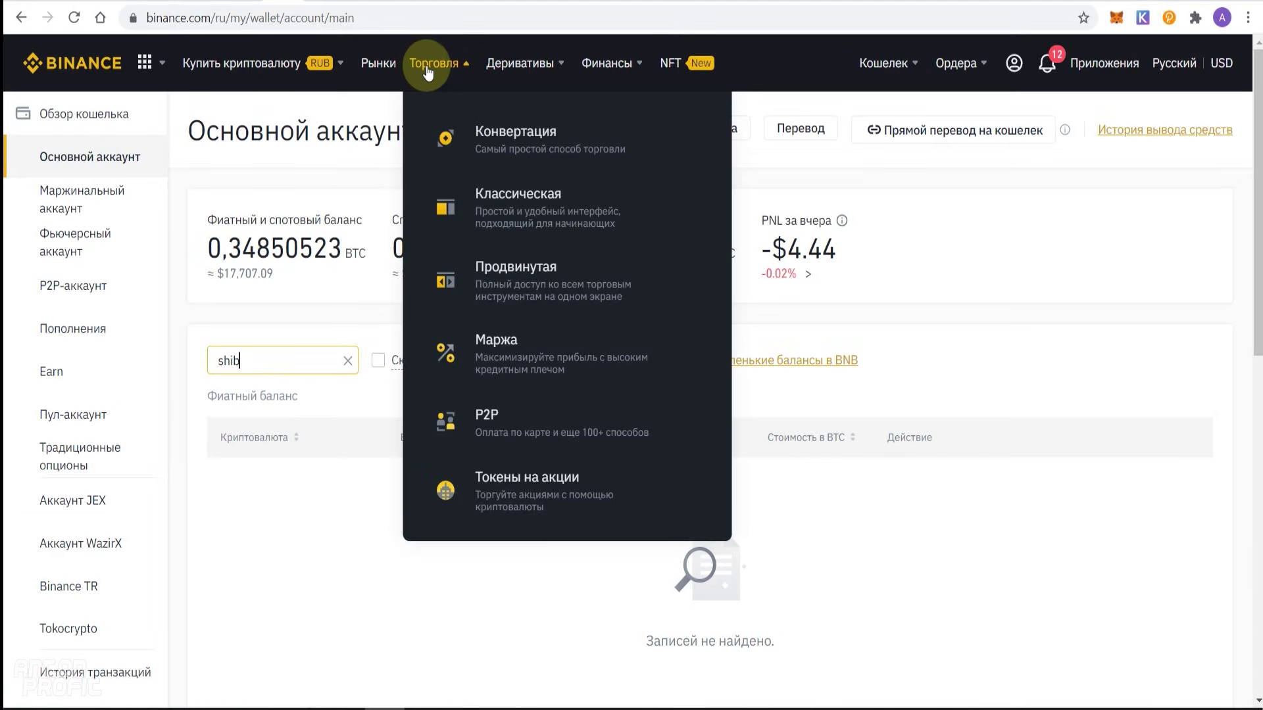
Step: Open classic trading on Binance, search for shib, open the SHIB/USDT pair, and set the sell order to the full SHIB balance
left_click(502, 212)
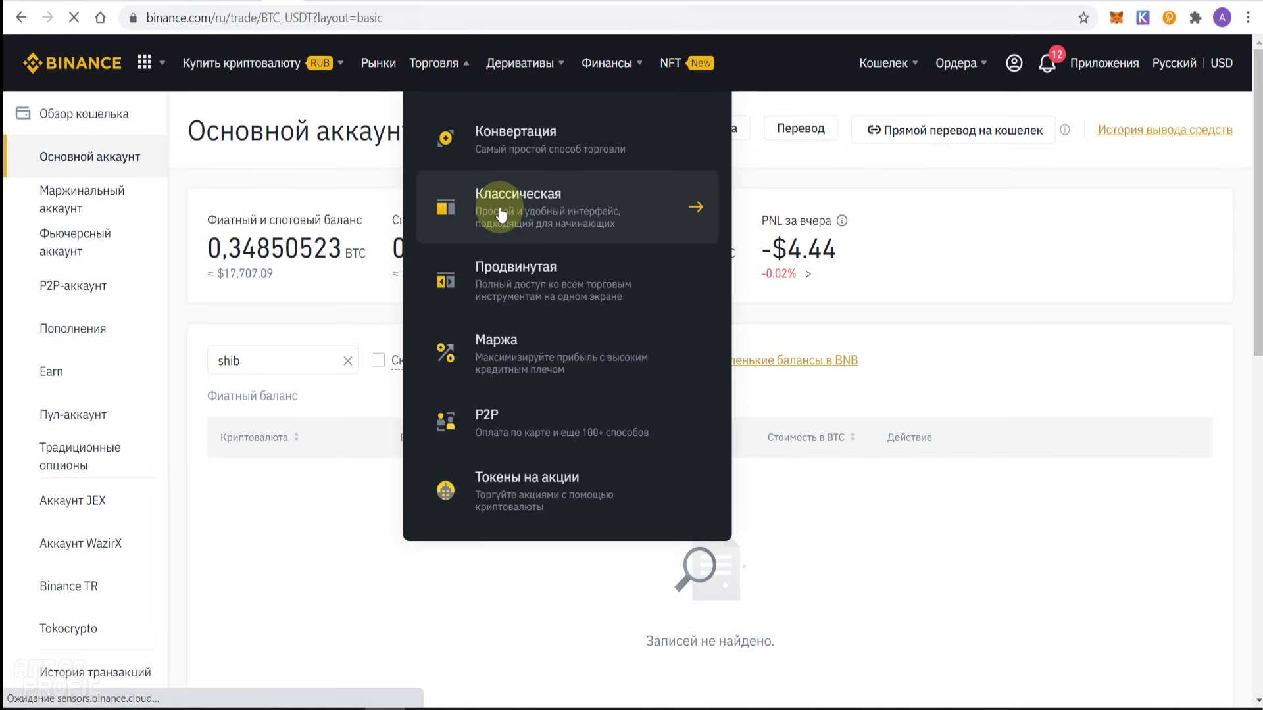
left_click(1068, 172)
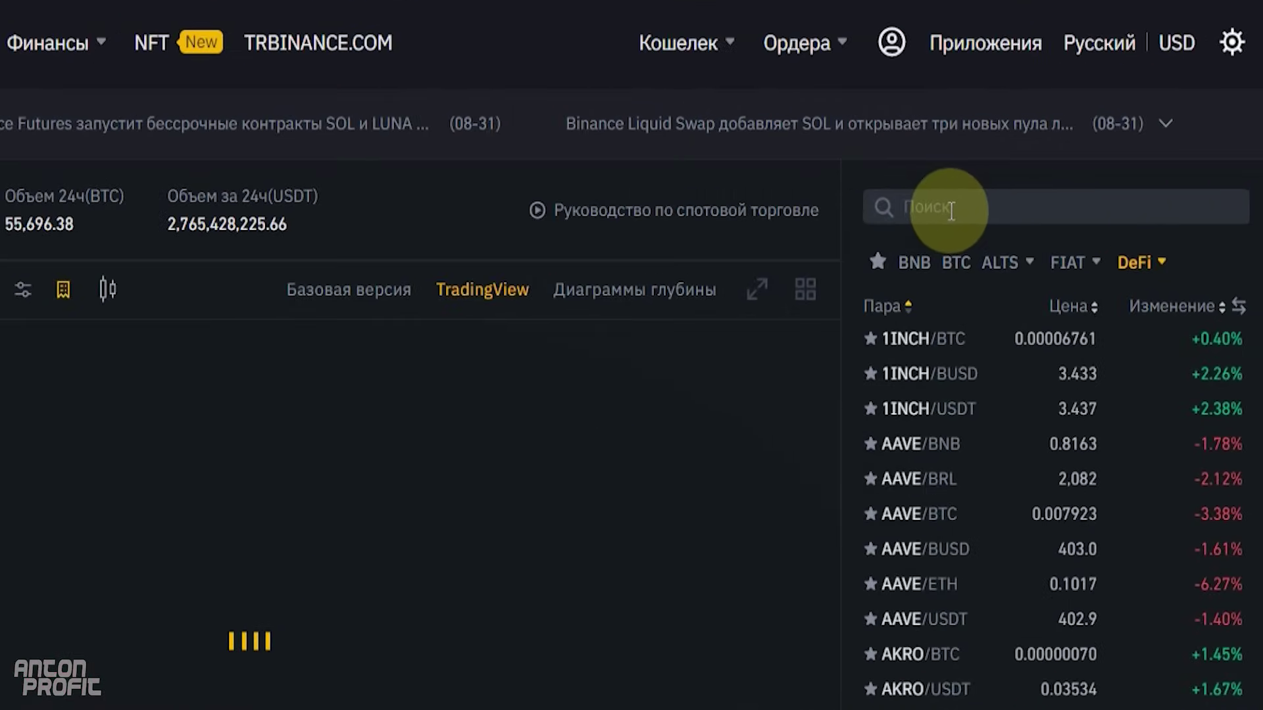
type("shib")
left_click(942, 343)
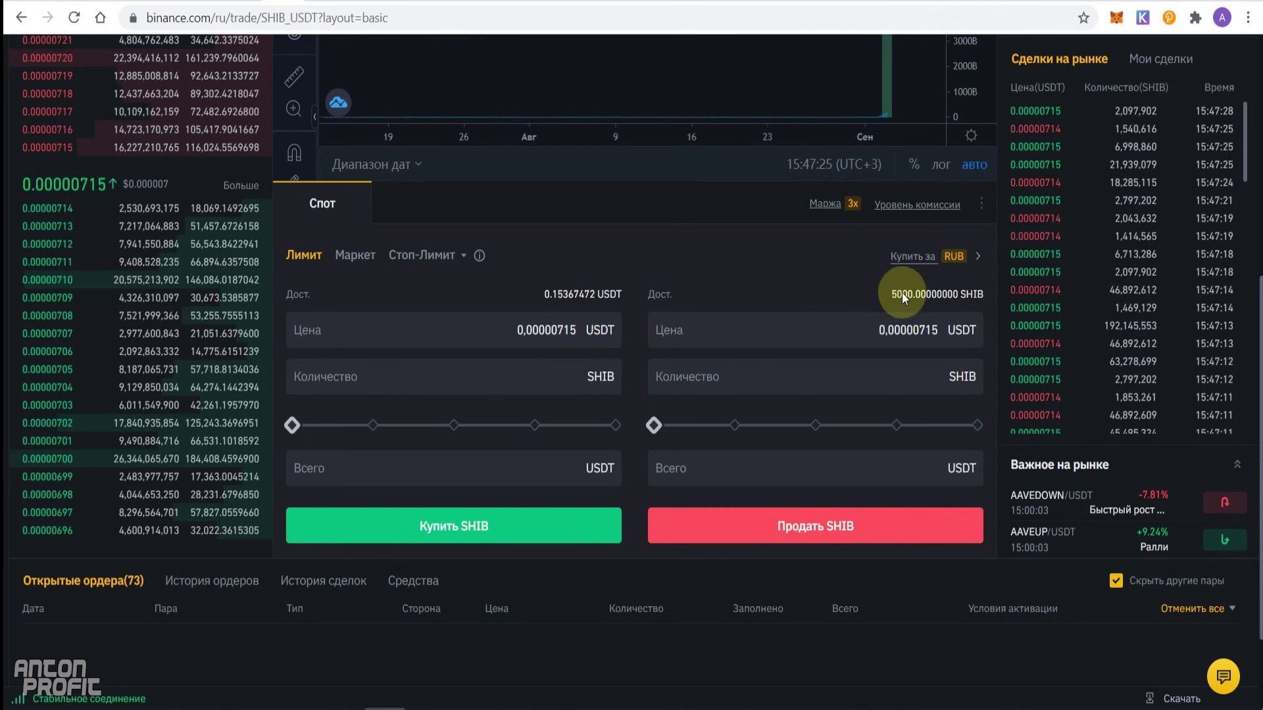
left_click(979, 426)
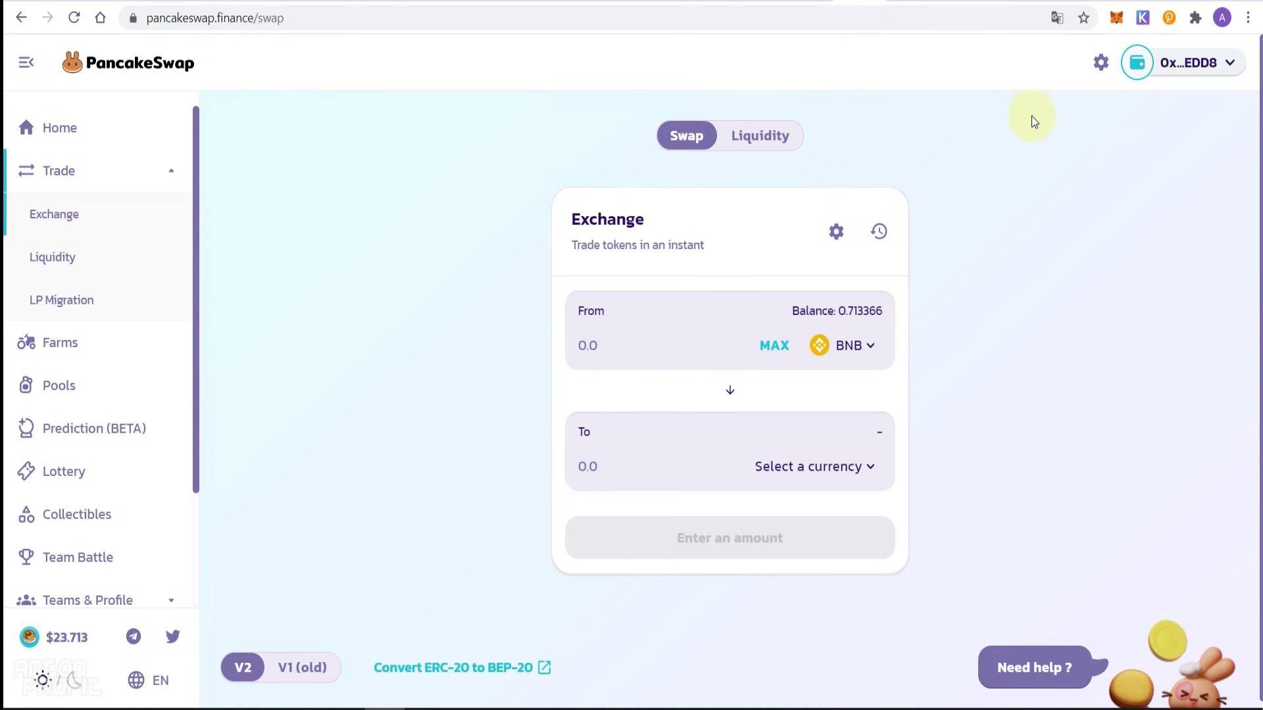
Step: Switch to PancakeSwap, disconnect the current wallet, and connect again through Metamask
mouse_move(1194, 62)
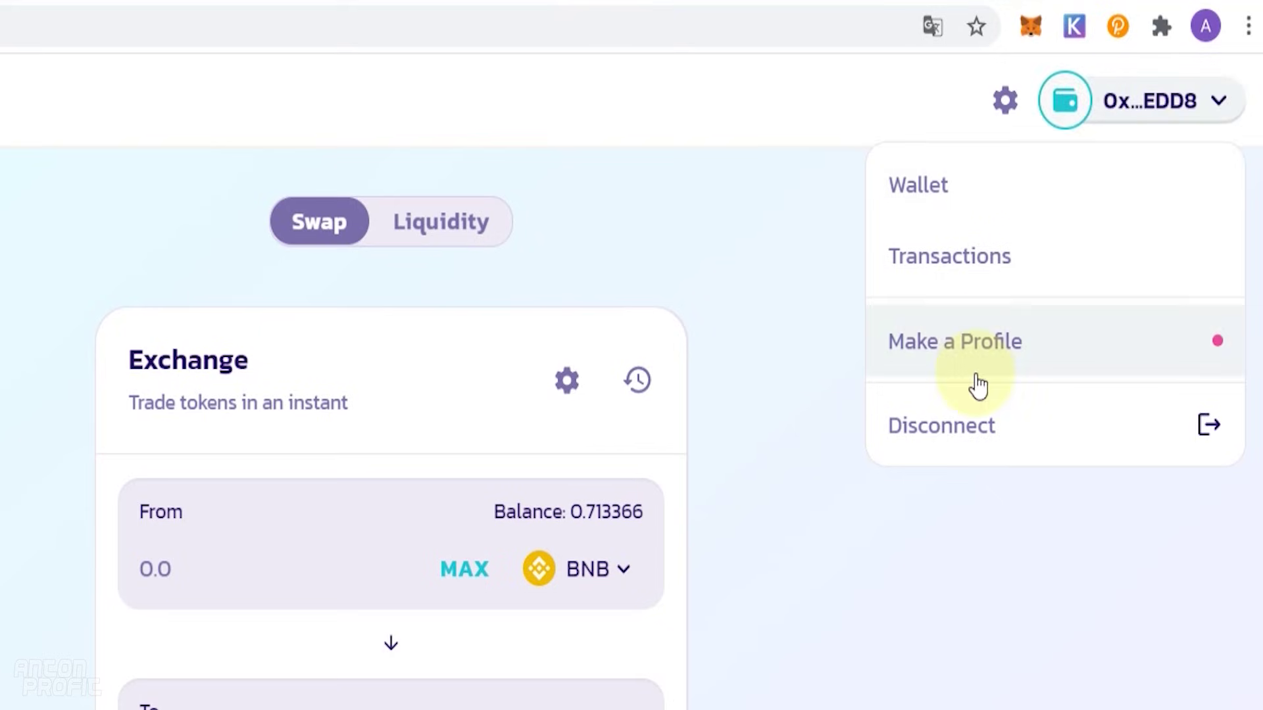
left_click(977, 421)
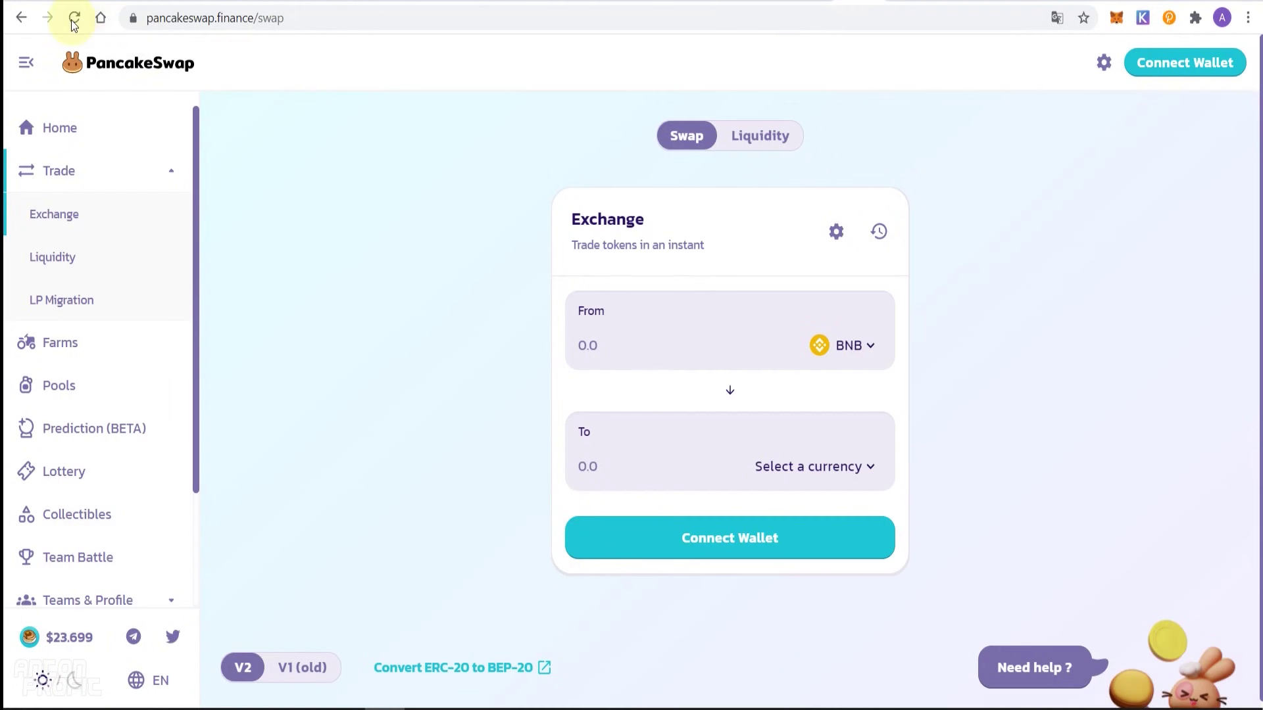
left_click(1194, 70)
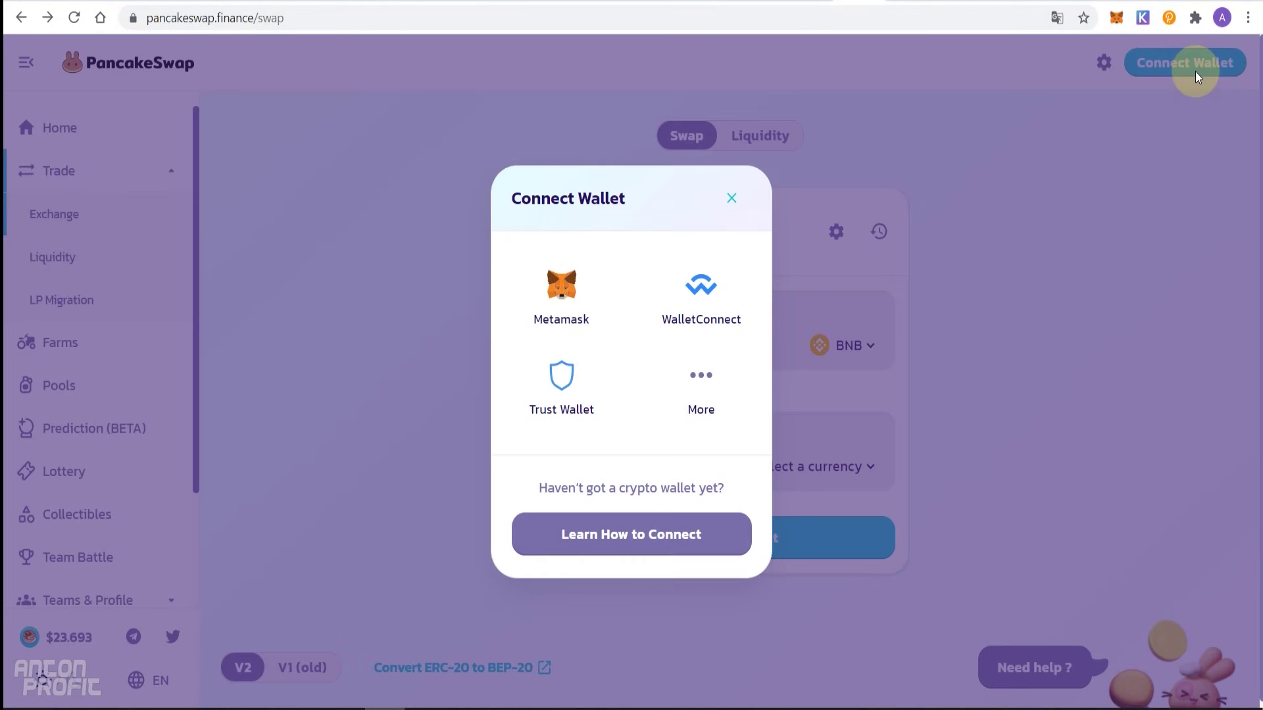
left_click(567, 294)
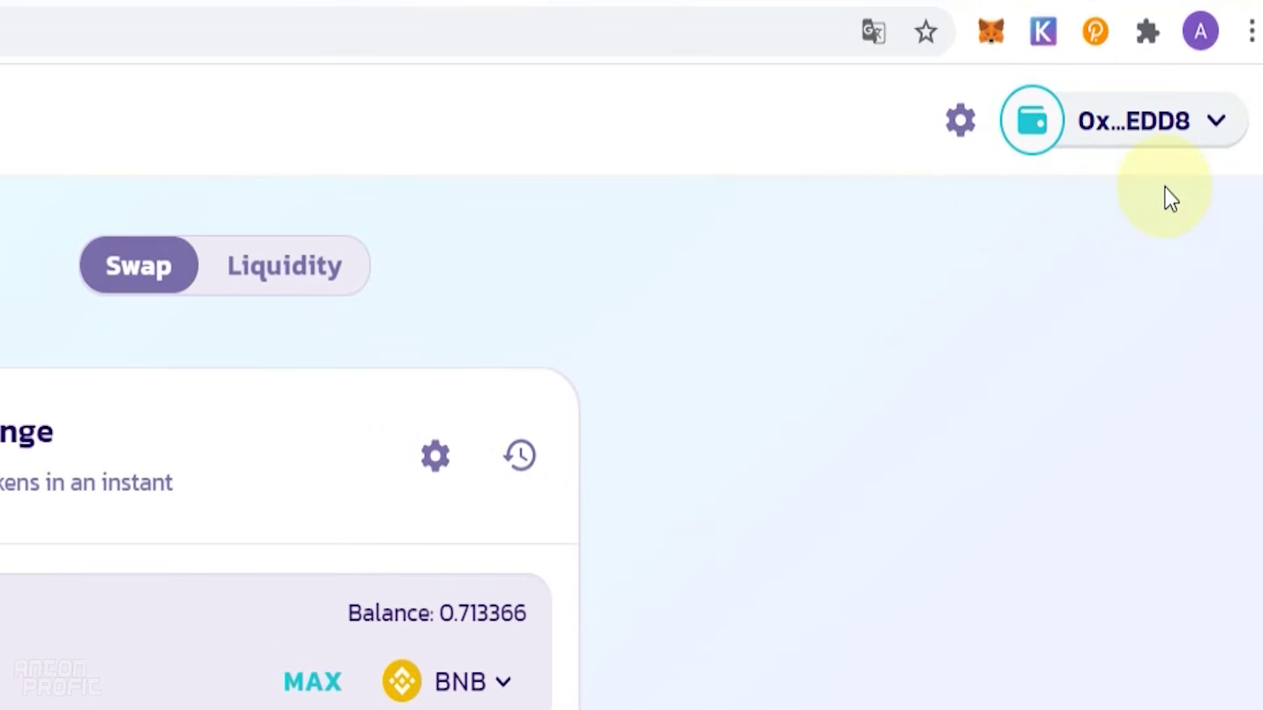
Step: Check which account is active in the MetaMask extension and copy the Ledger 1 address
mouse_move(1194, 109)
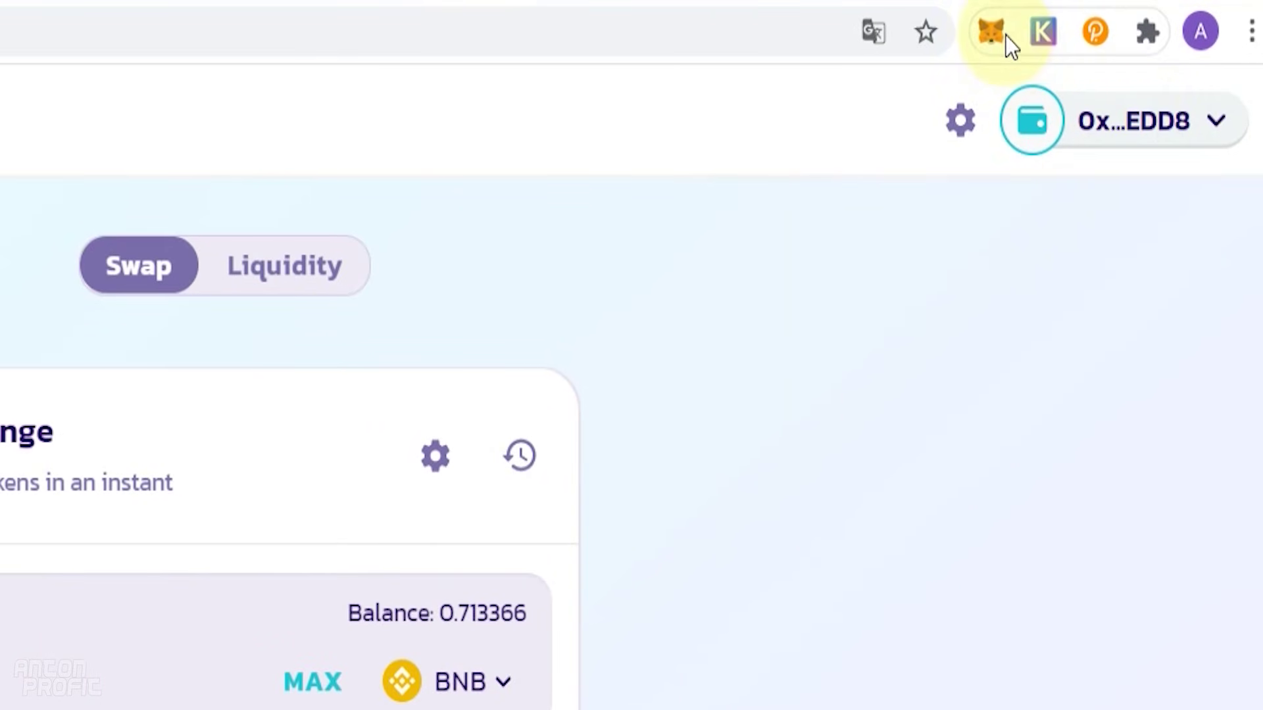
left_click(992, 39)
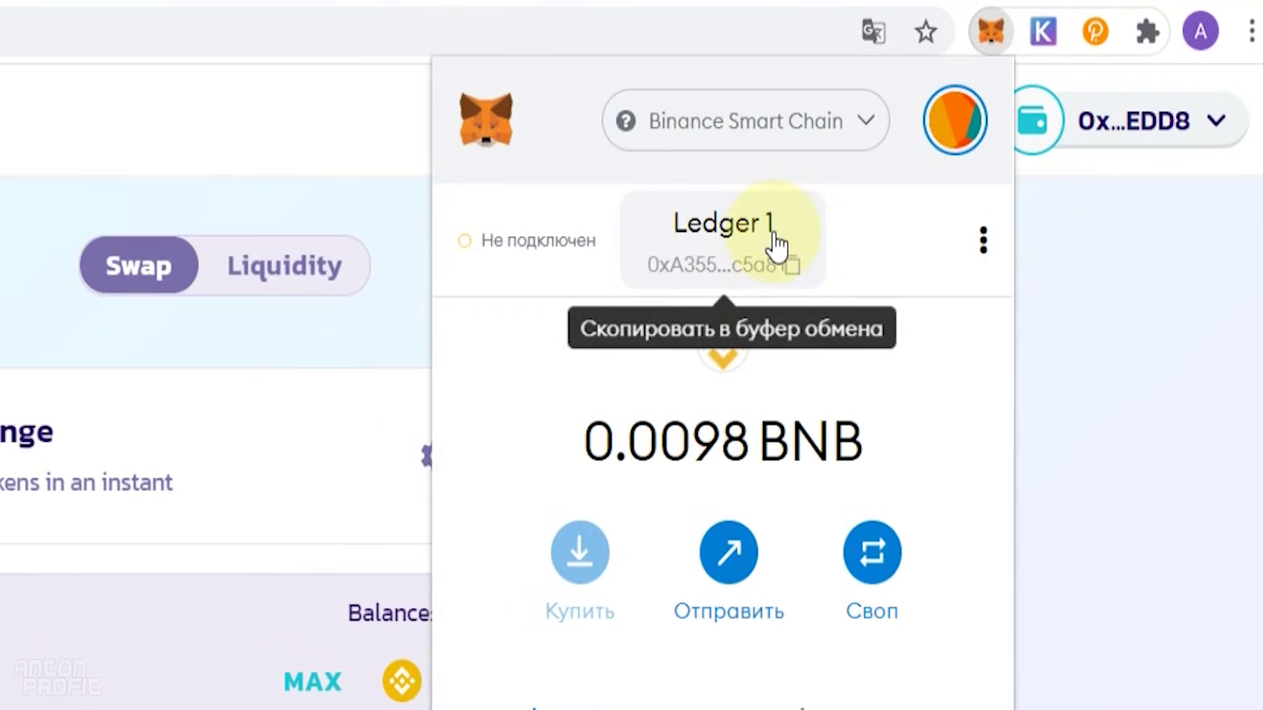
left_click(770, 266)
left_click(1144, 329)
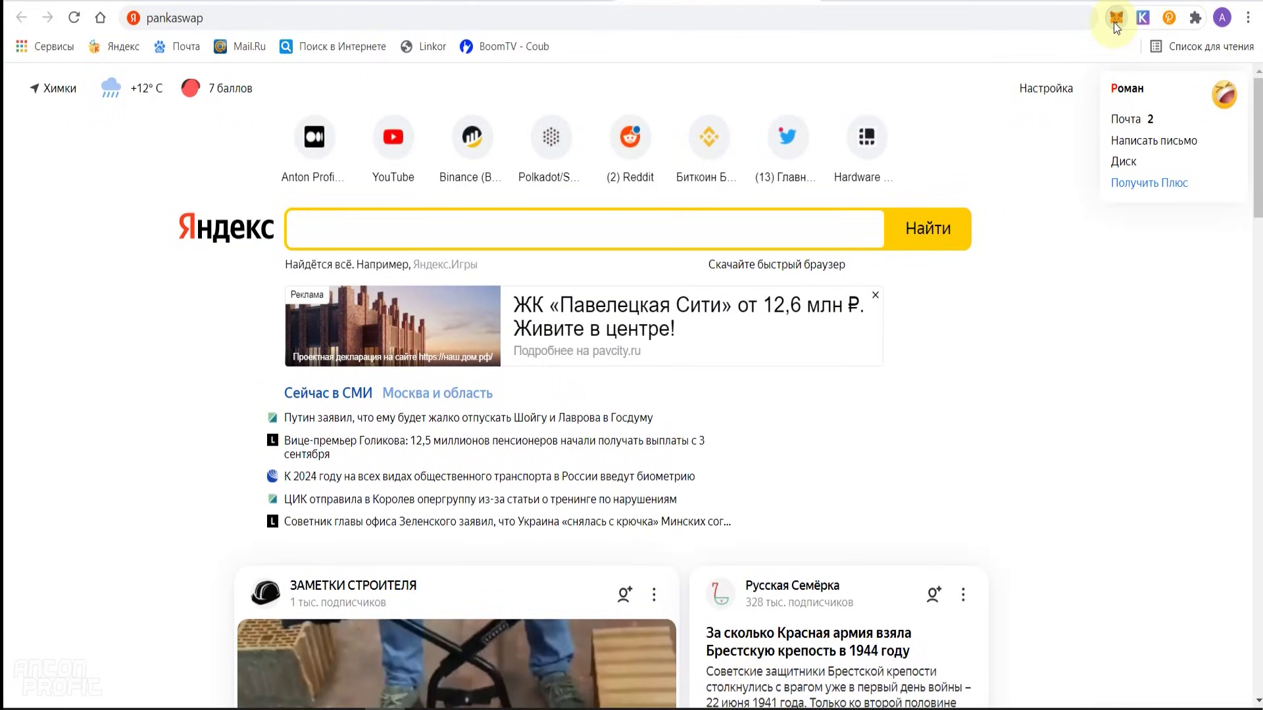
Step: Open the MetaMask extension, enter the wallet password, and unlock the wallet
left_click(1114, 22)
key("ctrl+v")
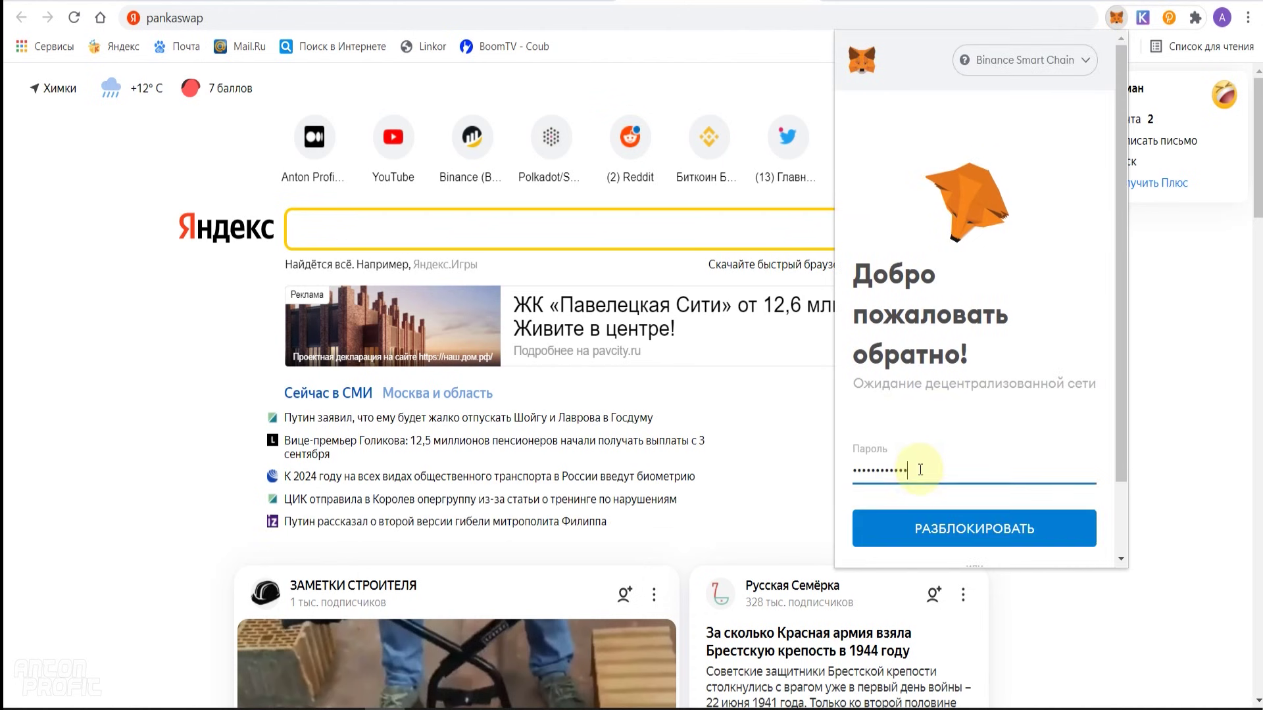
key("BackSpace")
key("BackSpace")
key("BackSpace")
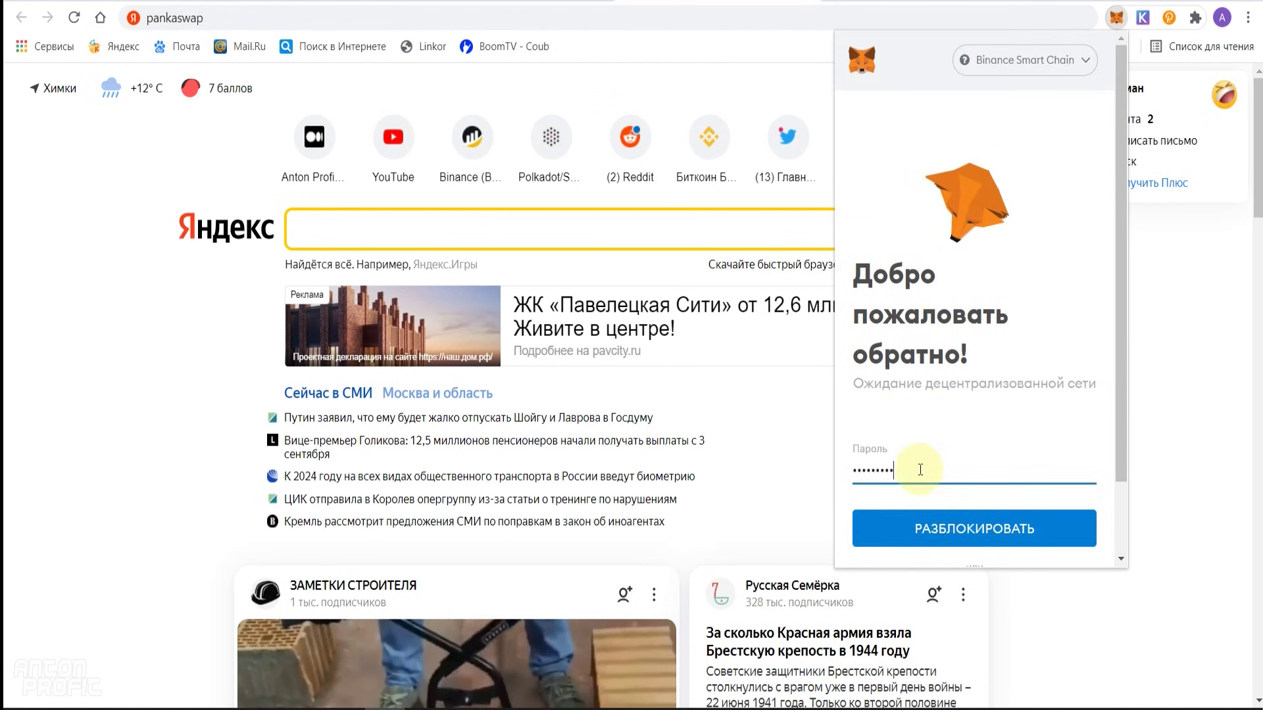
left_click(960, 526)
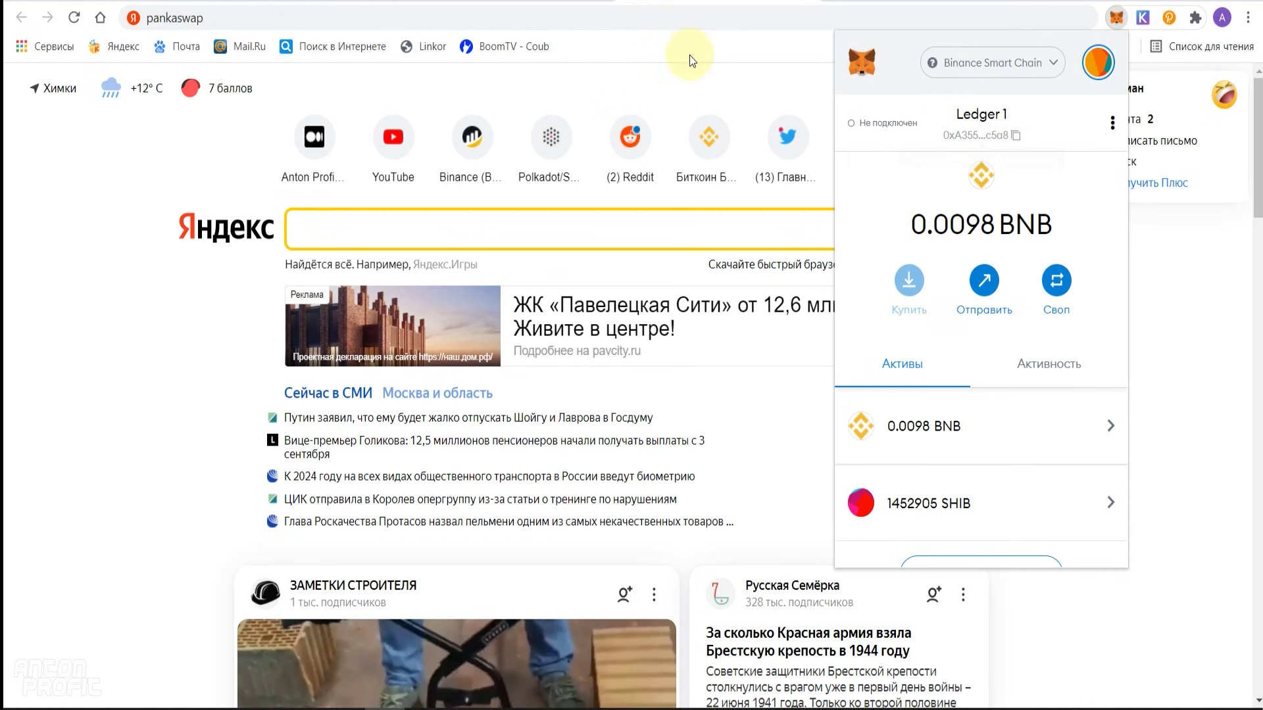
Step: Open pancakeswap.finance and connect MetaMask's Ledger 1 account to the site in place of the active Trezor account
left_click(686, 22)
type("pa")
key("Return")
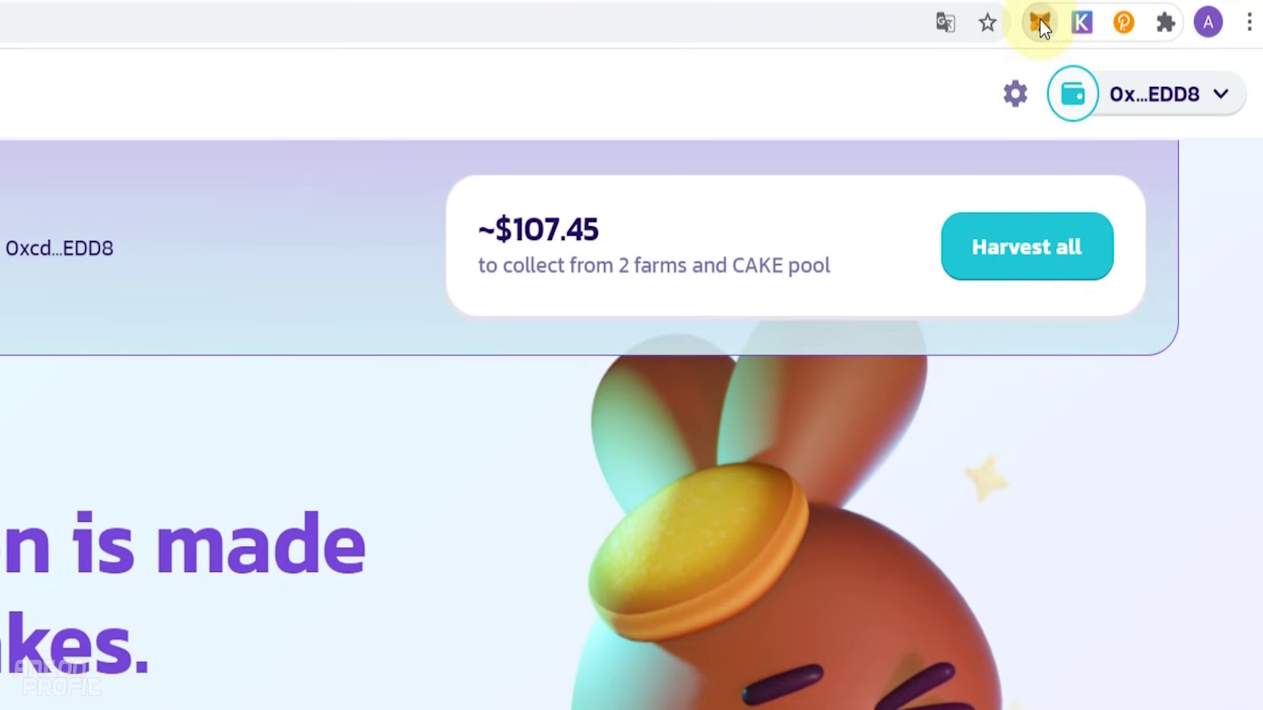
left_click(1060, 24)
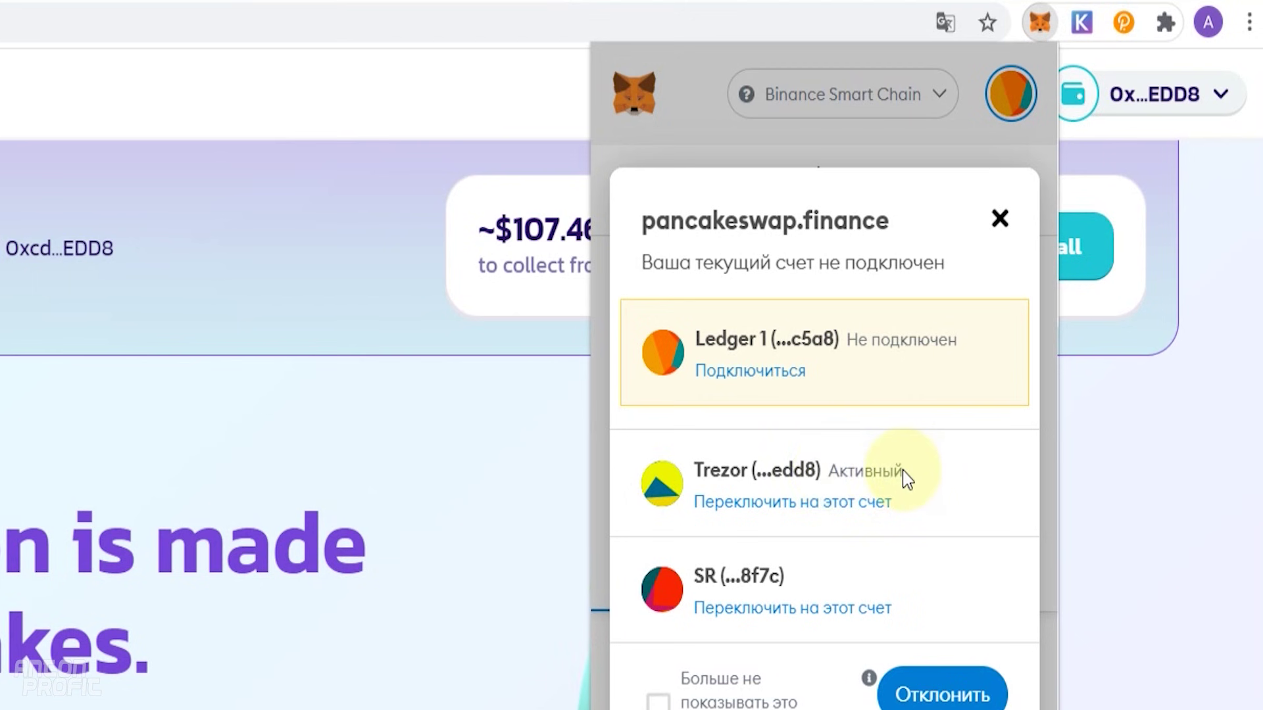
left_click(763, 371)
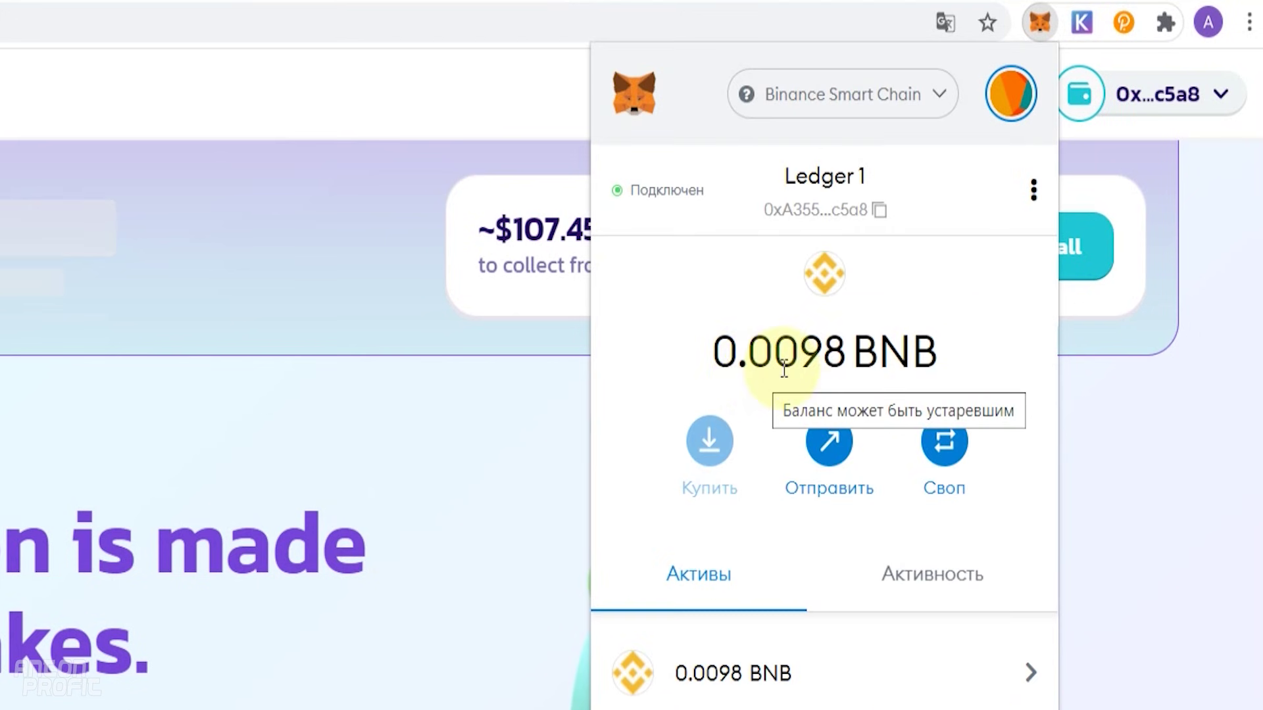
left_click(1184, 105)
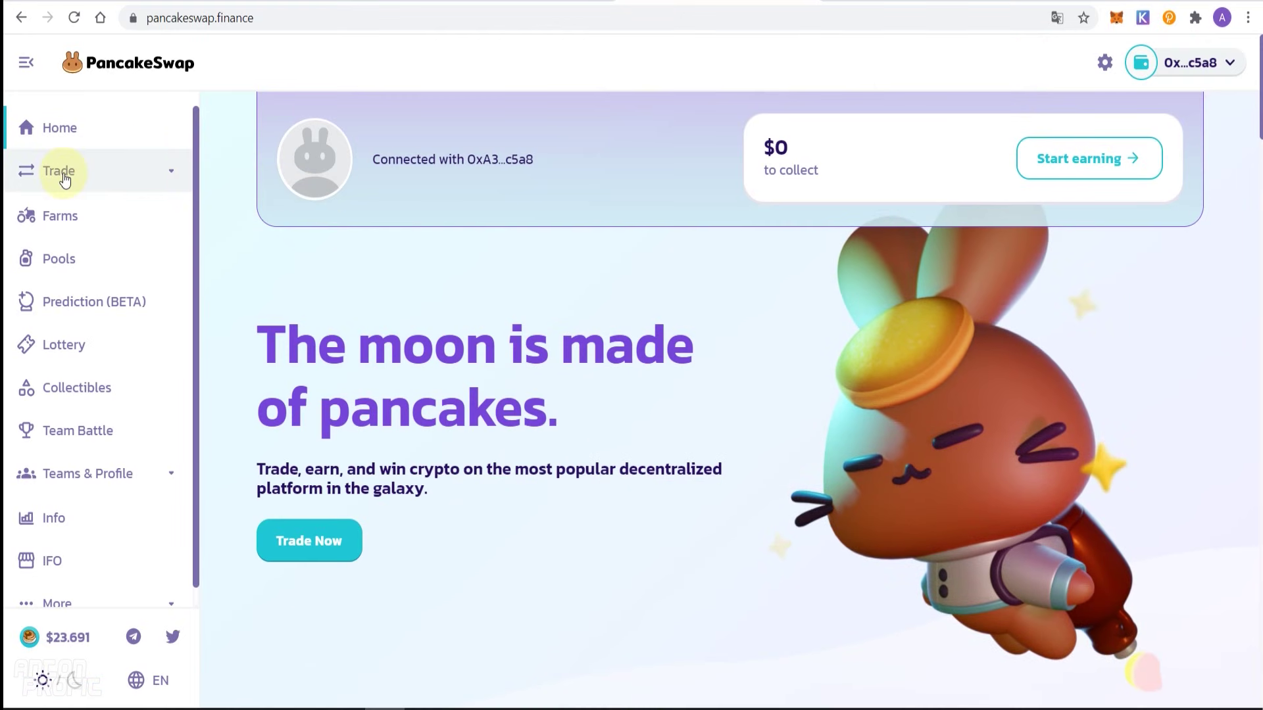
Step: Open PancakeSwap's token exchange, search the receiving tokens for usdt and dai, and select BUSD as the currency to receive
left_click(135, 172)
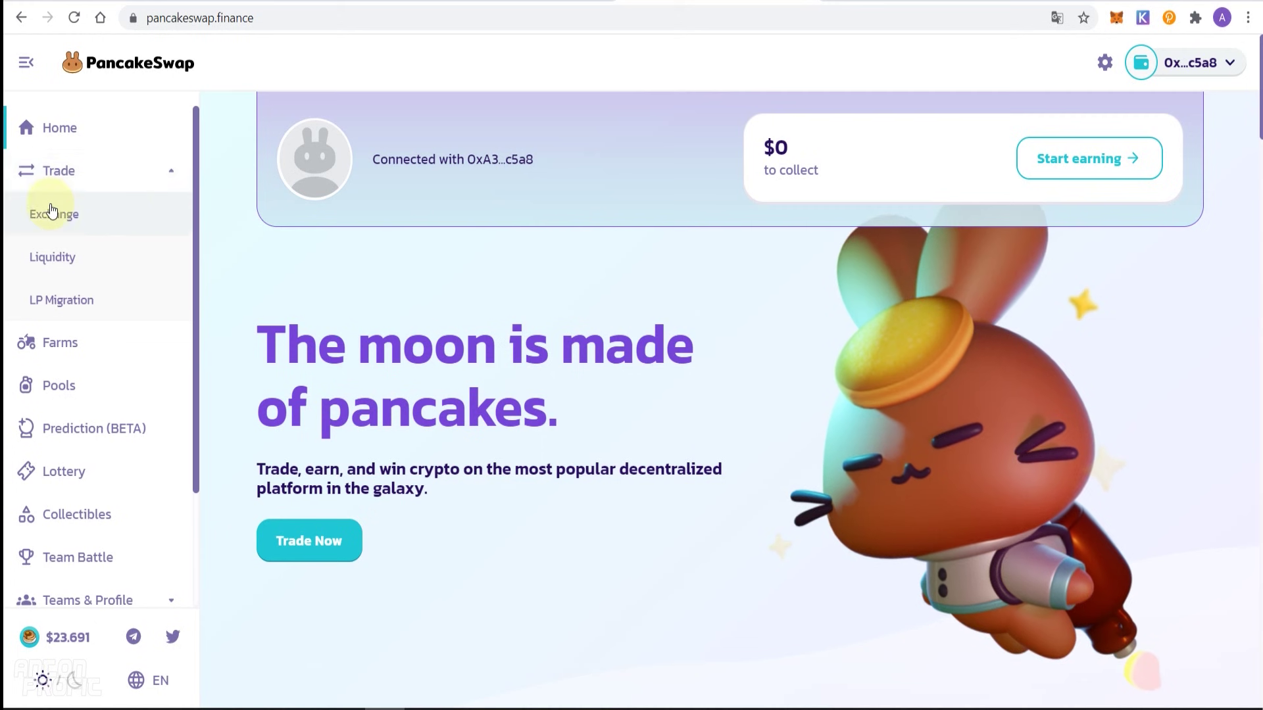
left_click(125, 214)
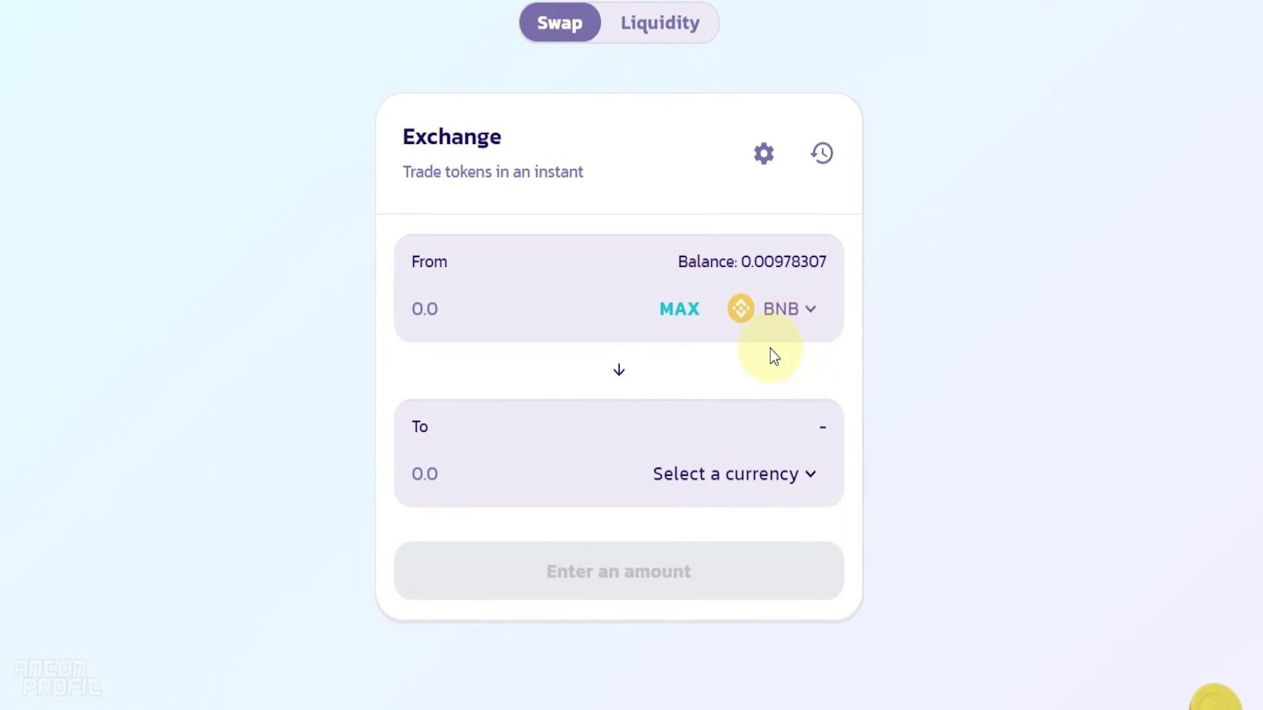
left_click(788, 472)
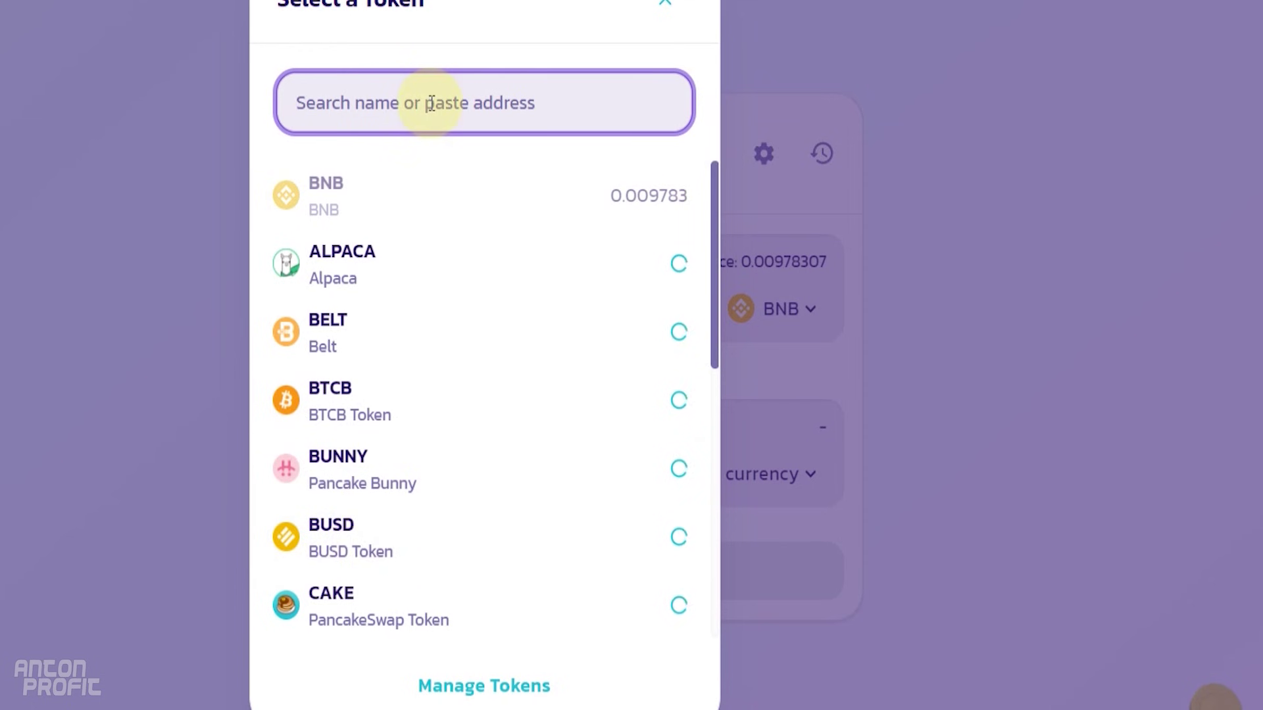
type("usdt")
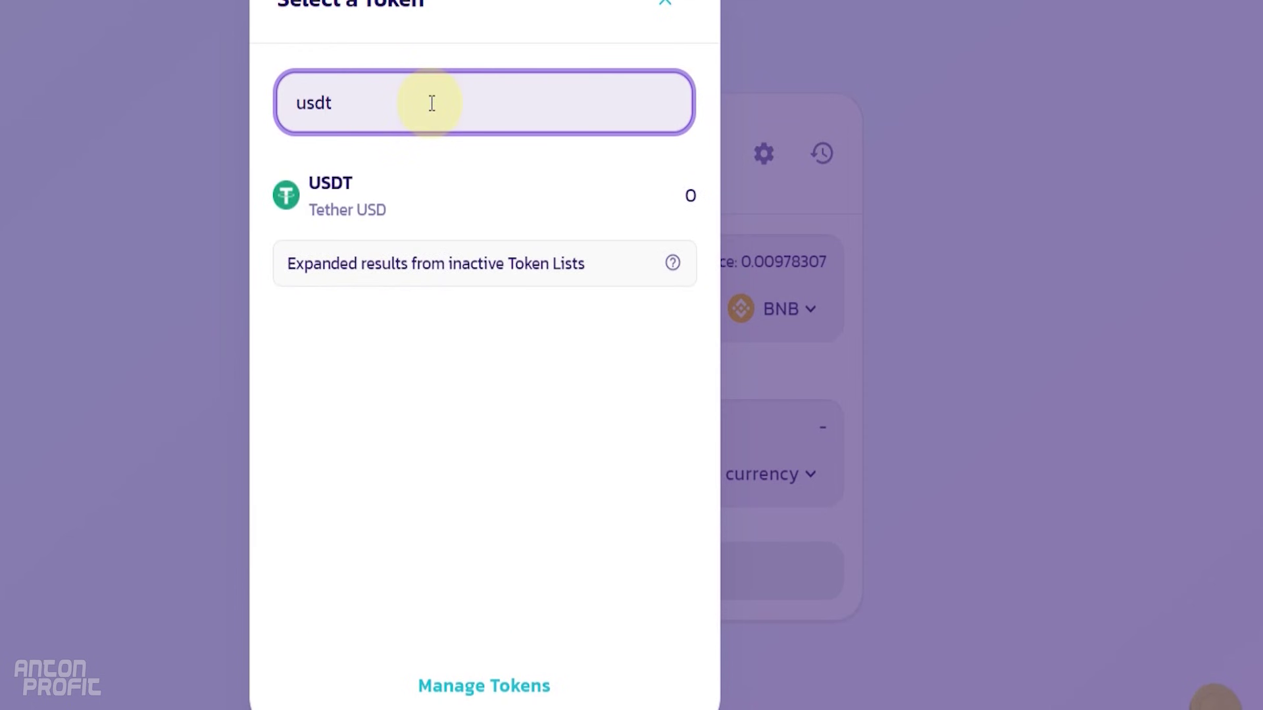
double_click(430, 103)
type("dai")
double_click(390, 104)
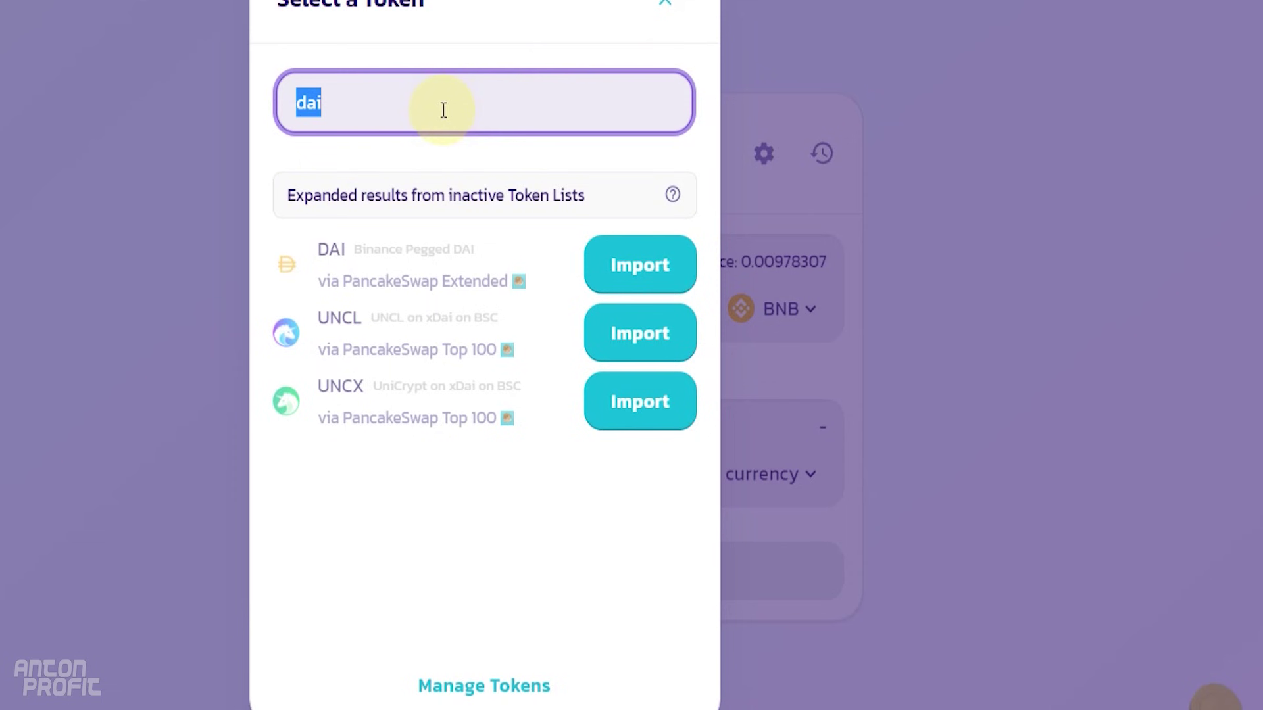
type("bu")
left_click(412, 194)
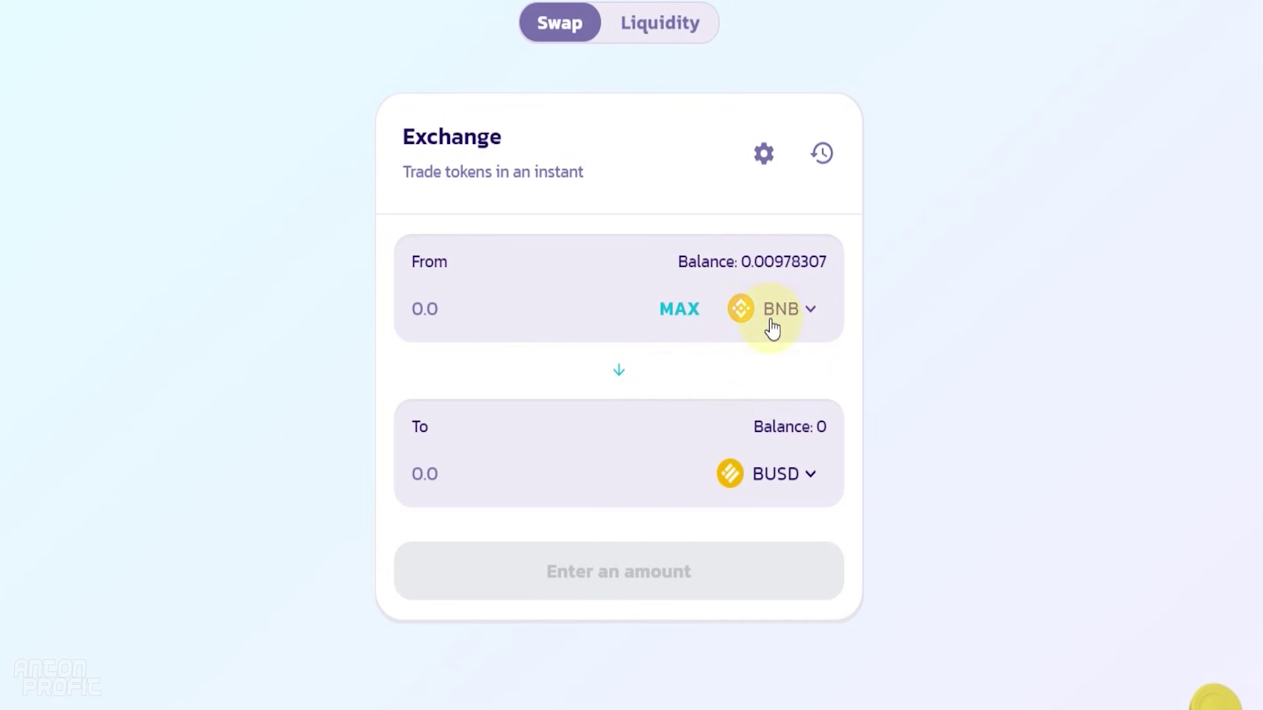
Step: Swap 0.001 BNB for BUSD, approve the transaction in MetaMask, and open its details on BscScan
left_click(505, 307)
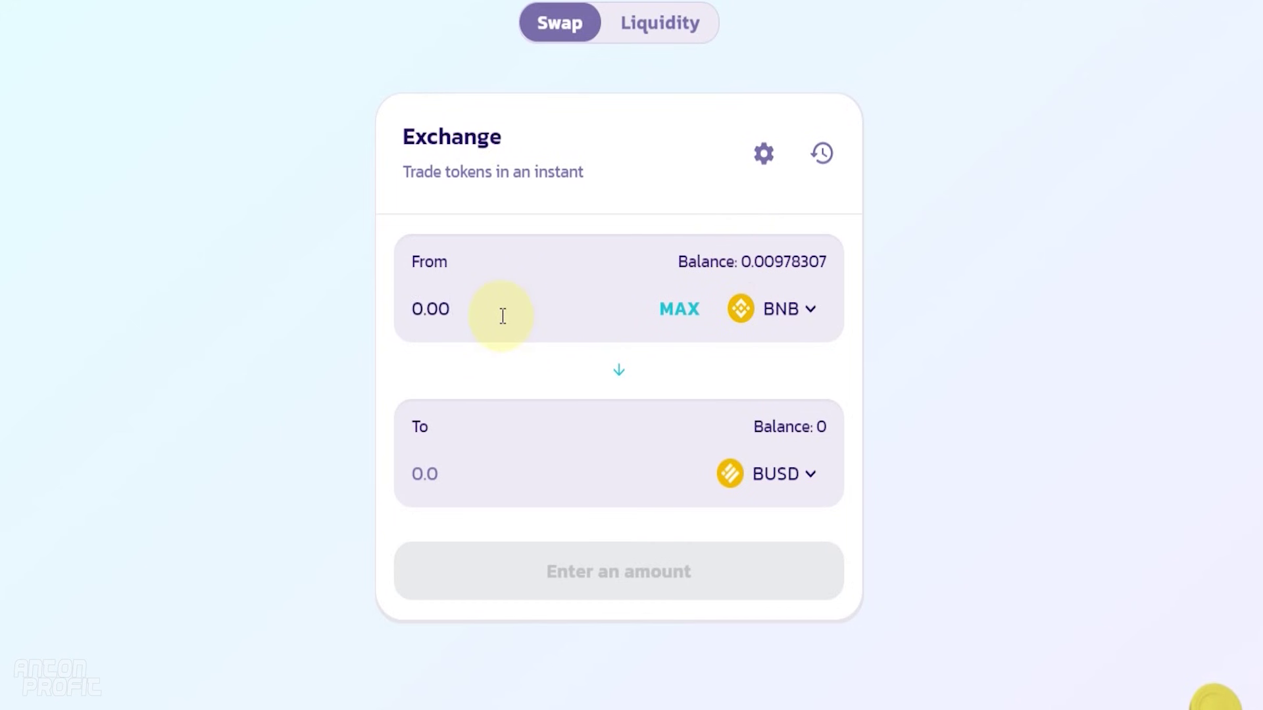
type("0.001")
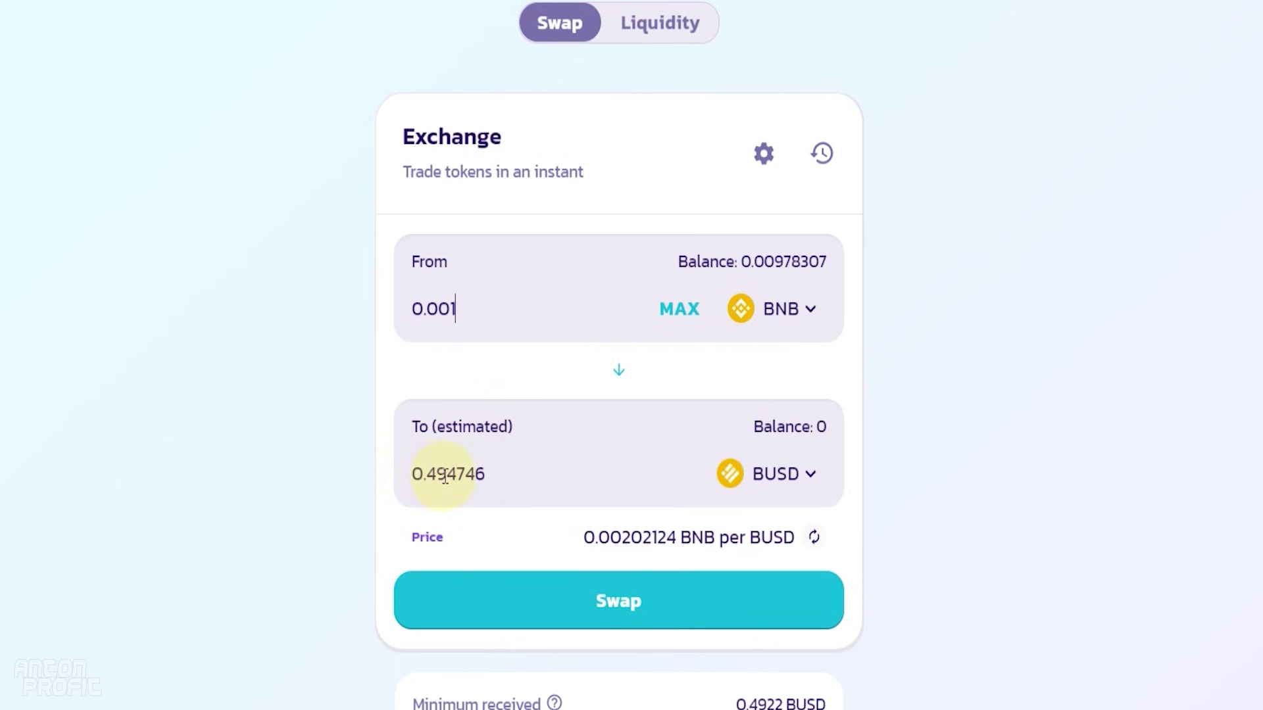
left_click(614, 604)
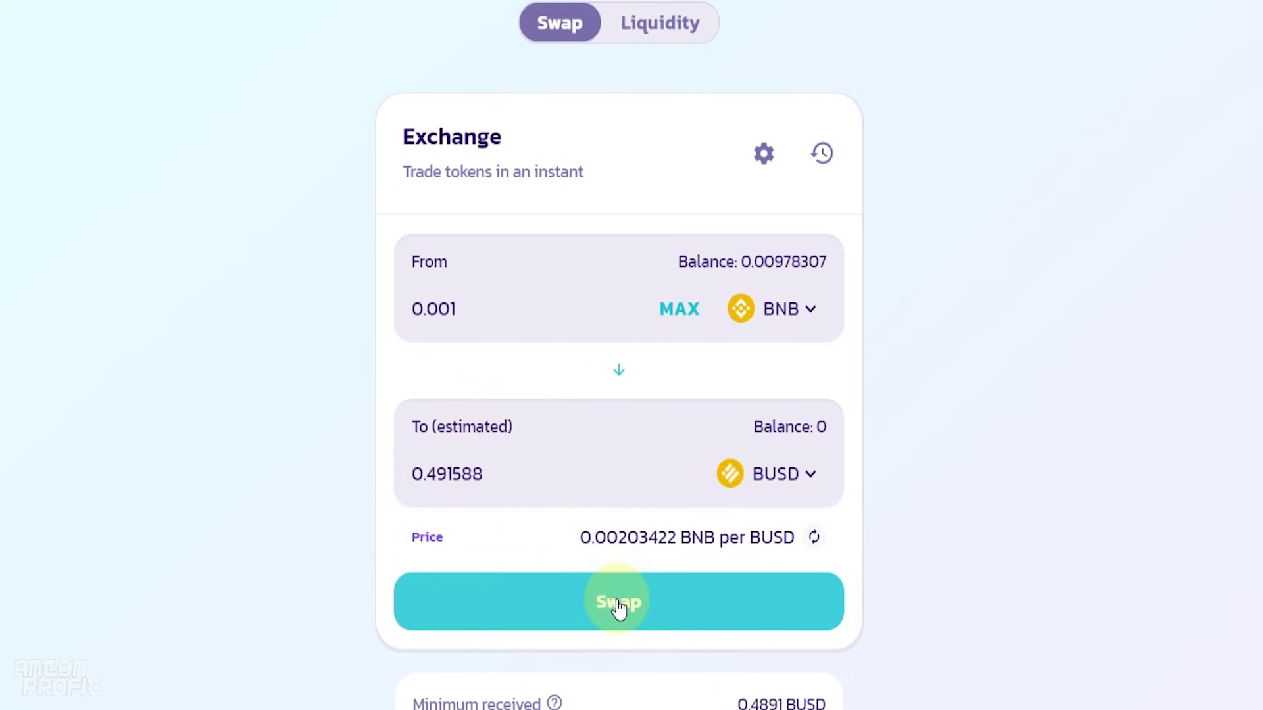
left_click(478, 603)
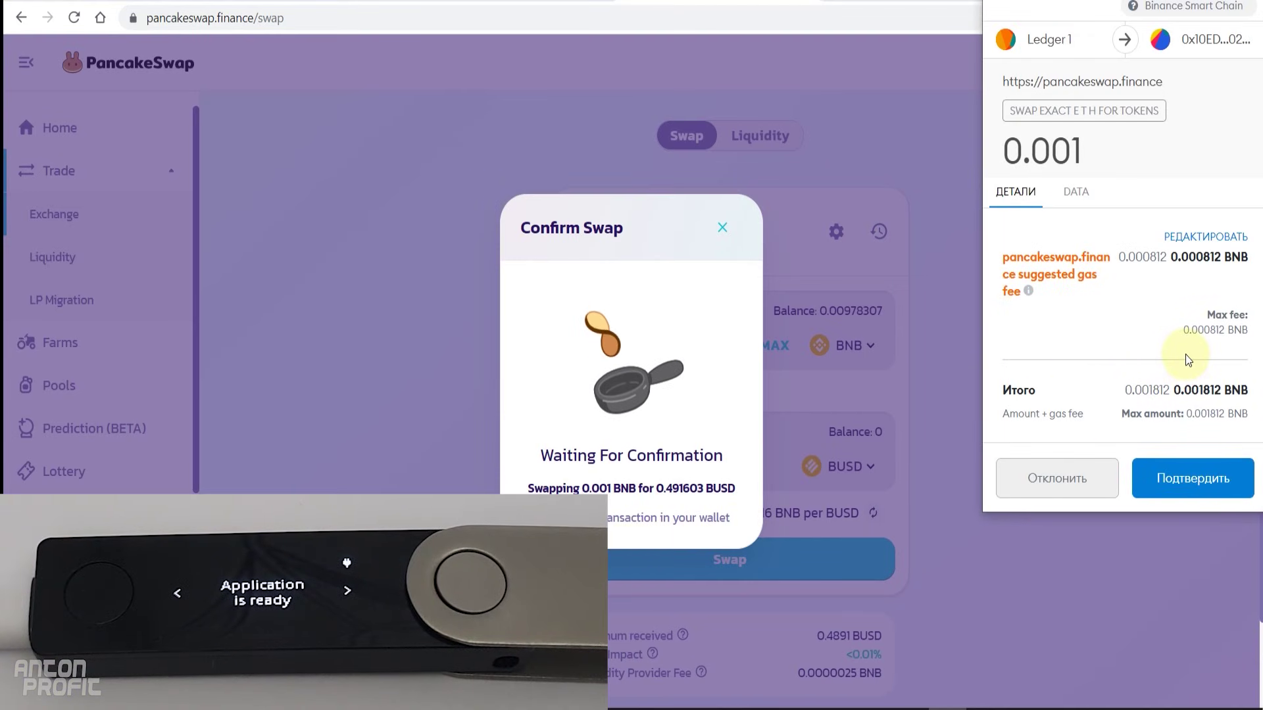
left_click(1203, 484)
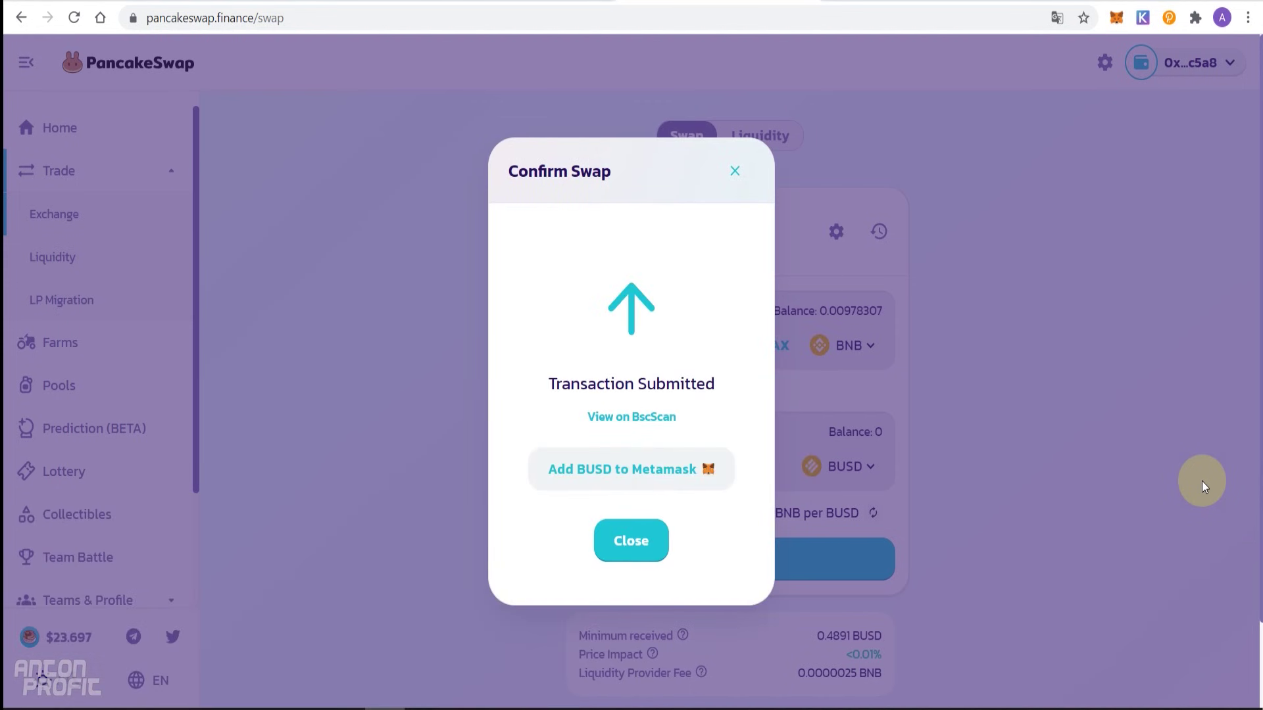
left_click(654, 429)
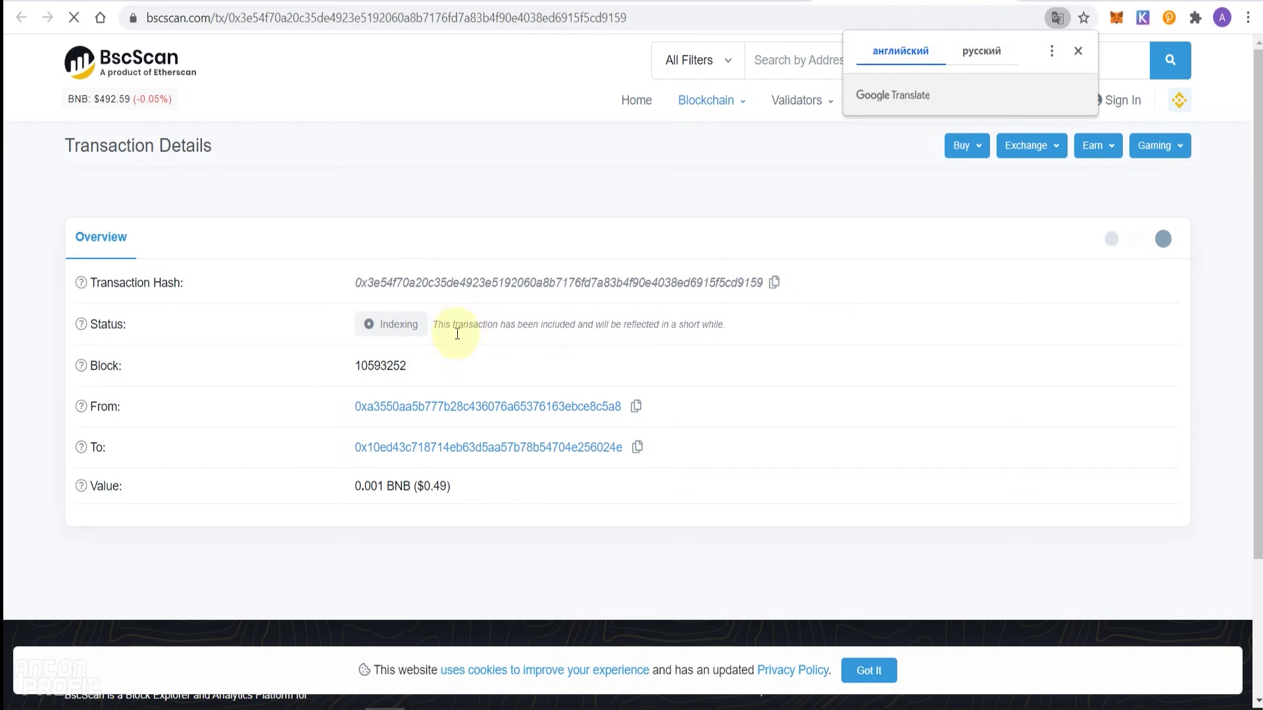